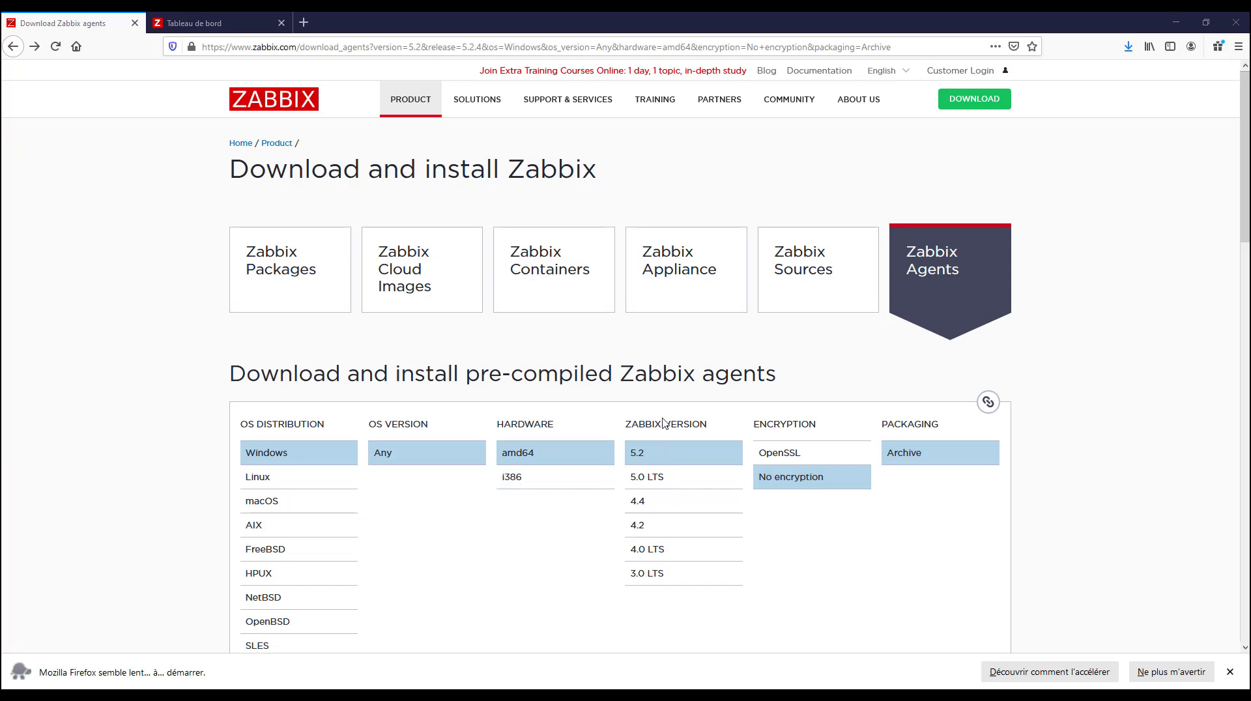
# Examine the pre-compiled Windows agent download options and the available Zabbix 5.2 releases
pyautogui.moveTo(631, 428); pyautogui.dragTo(701, 427)
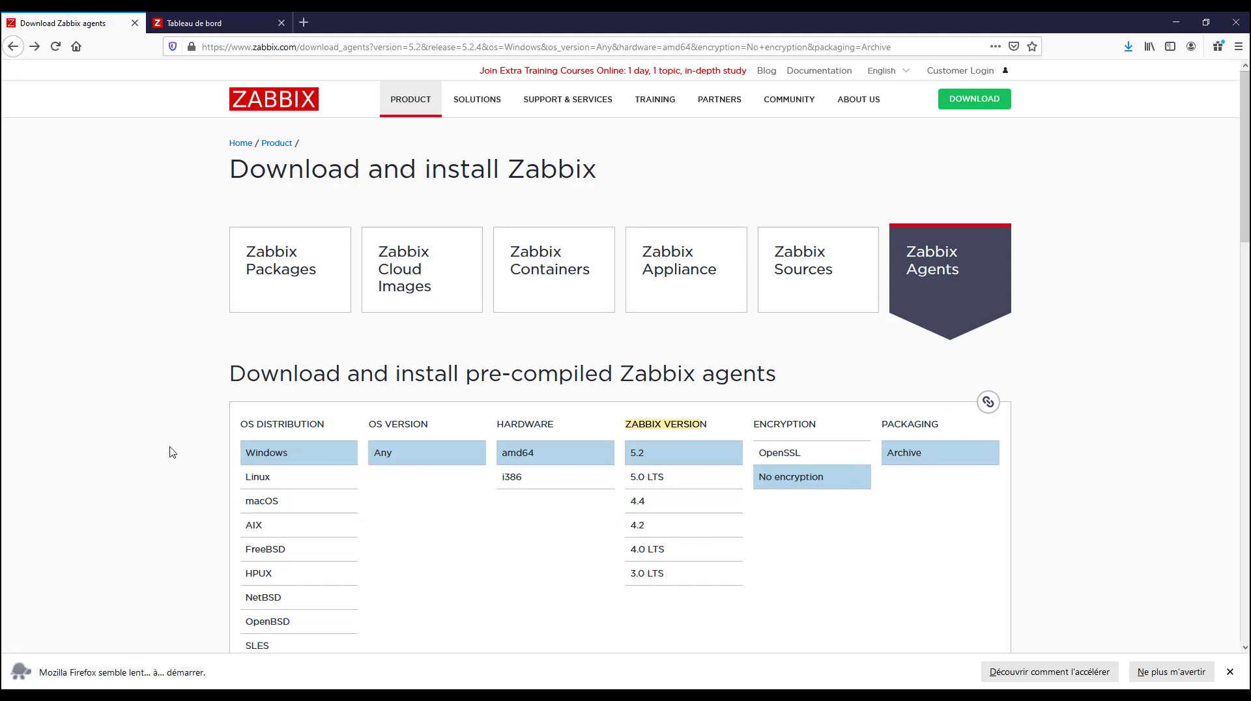
pyautogui.scroll(-5, 172, 452)
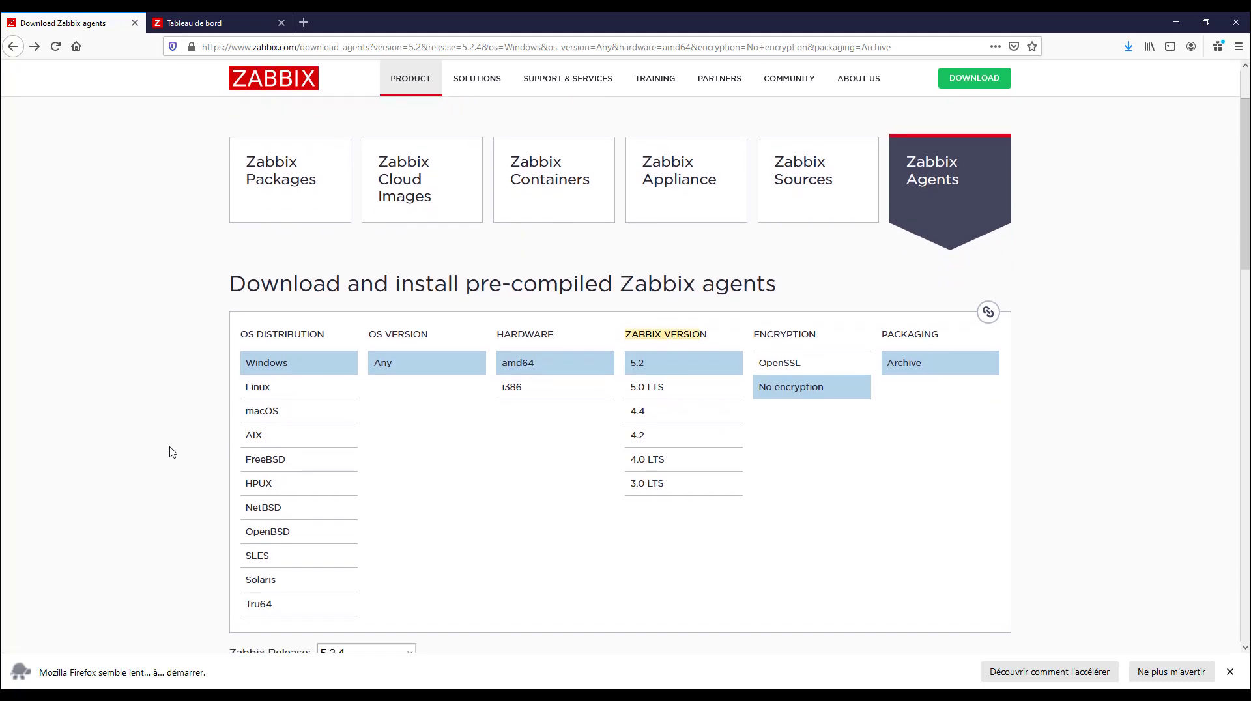
pyautogui.scroll(-3, 172, 452)
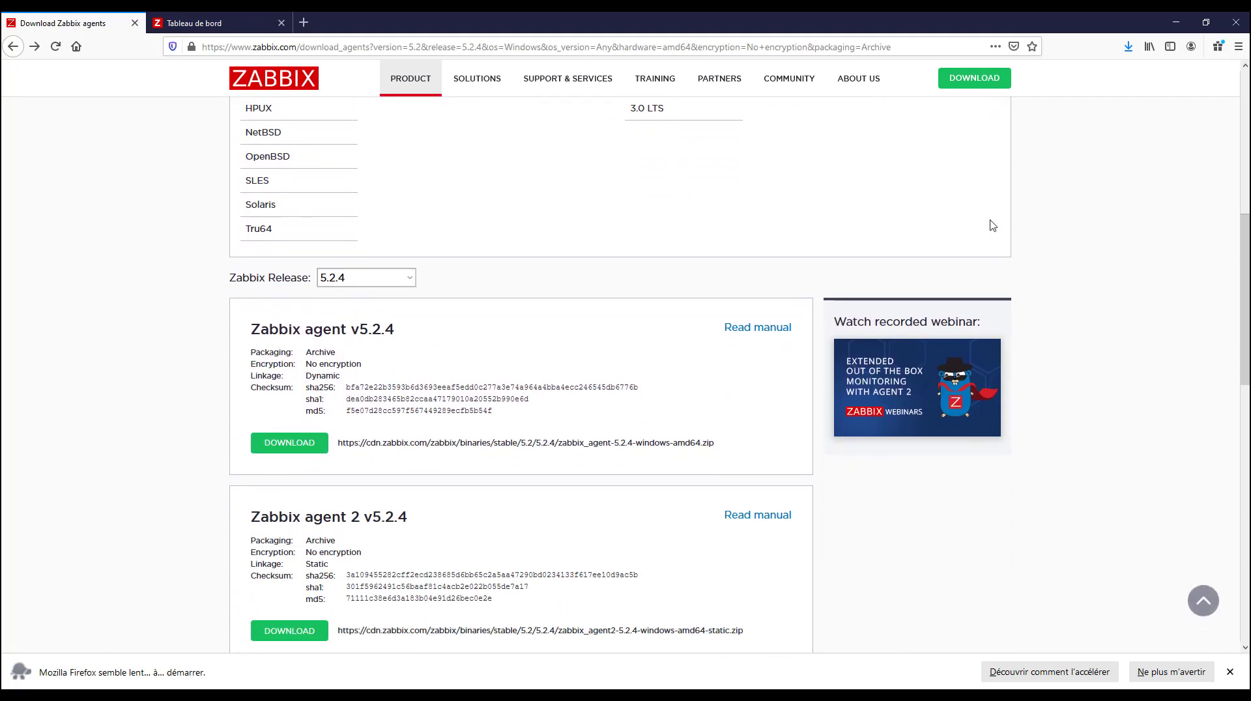
pyautogui.scroll(8, 287, 265)
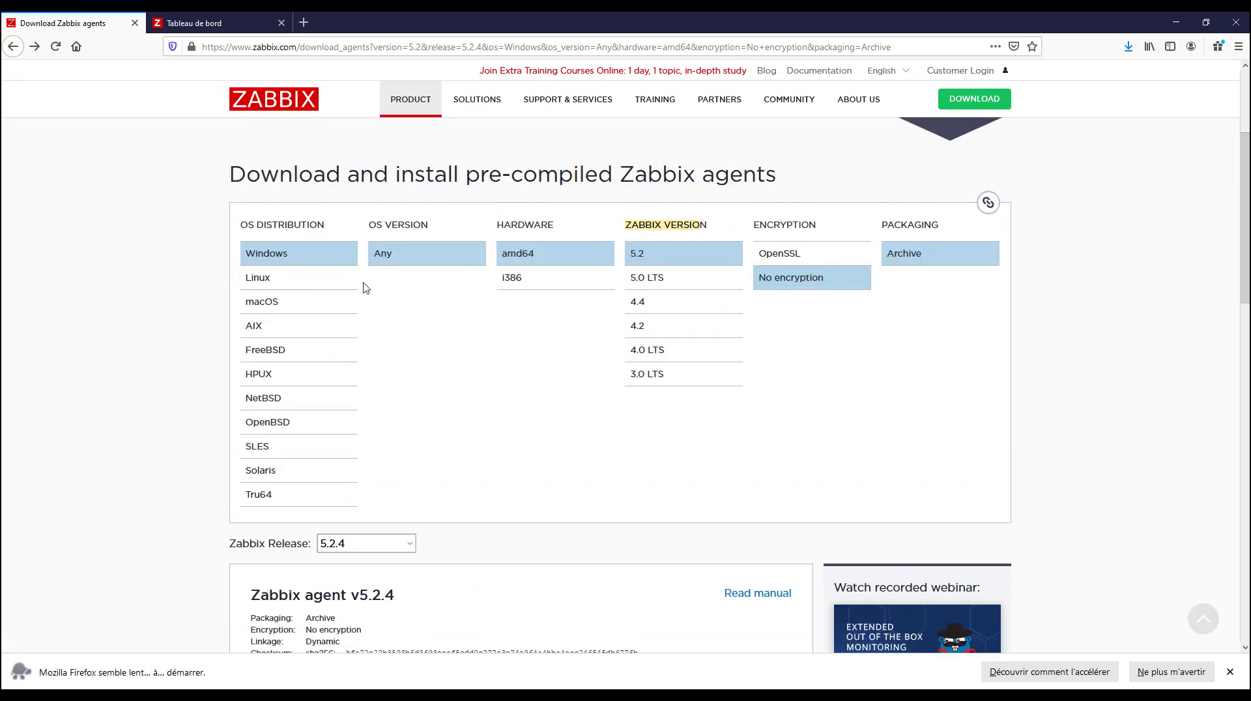
pyautogui.scroll(-8, 469, 463)
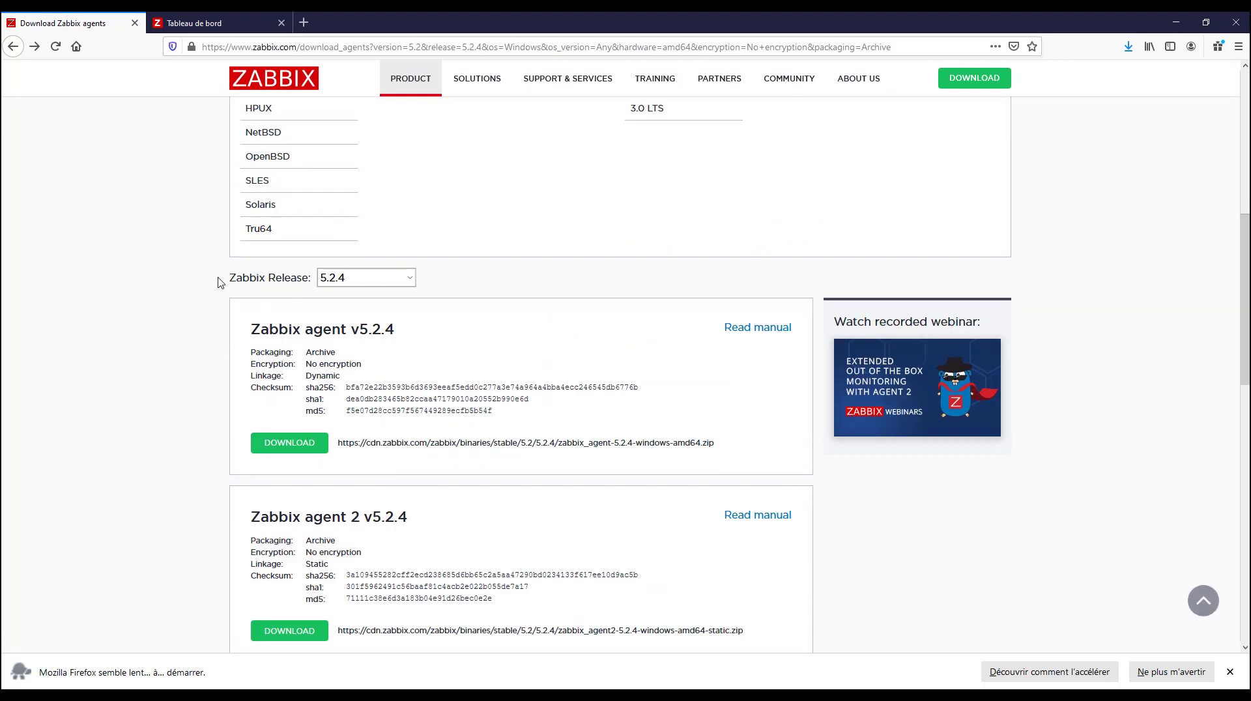
pyautogui.moveTo(232, 278); pyautogui.dragTo(405, 282)
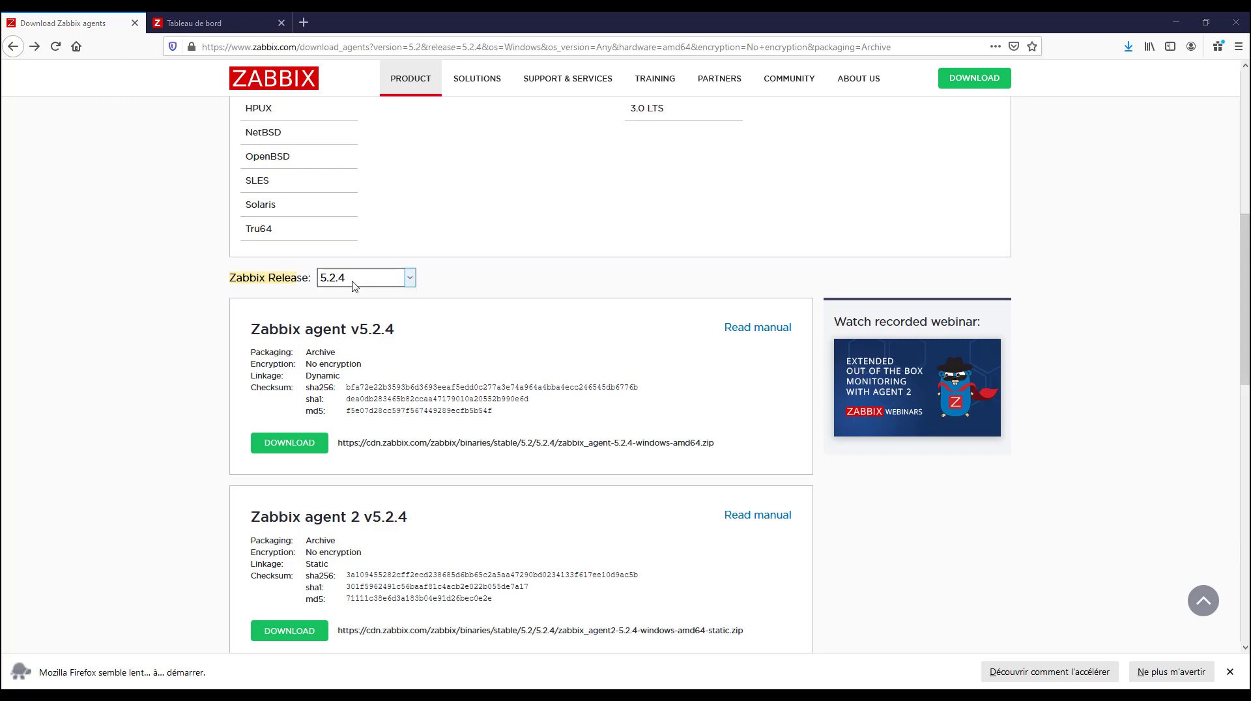
pyautogui.click(411, 282)
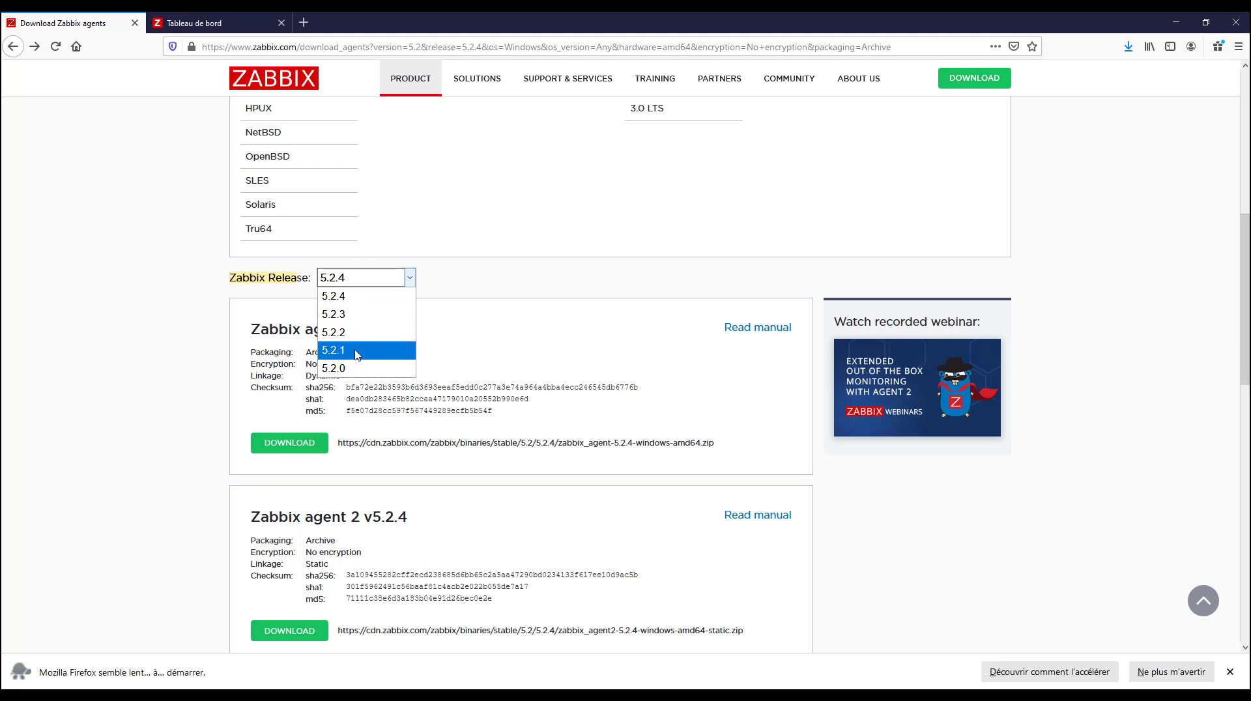
pyautogui.click(163, 324)
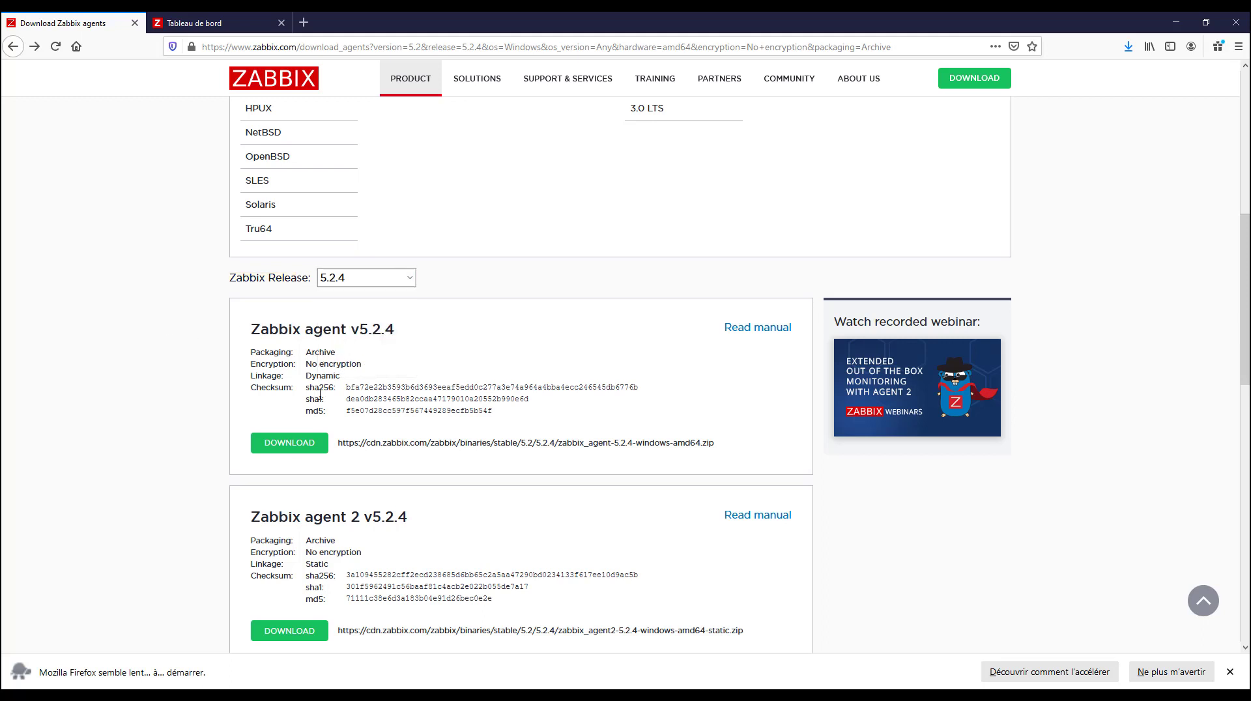
# Download the Zabbix agent v5.2.4 archive zabbix_agent-5.2.4-windows-amd64.zip and save the file
pyautogui.click(281, 449)
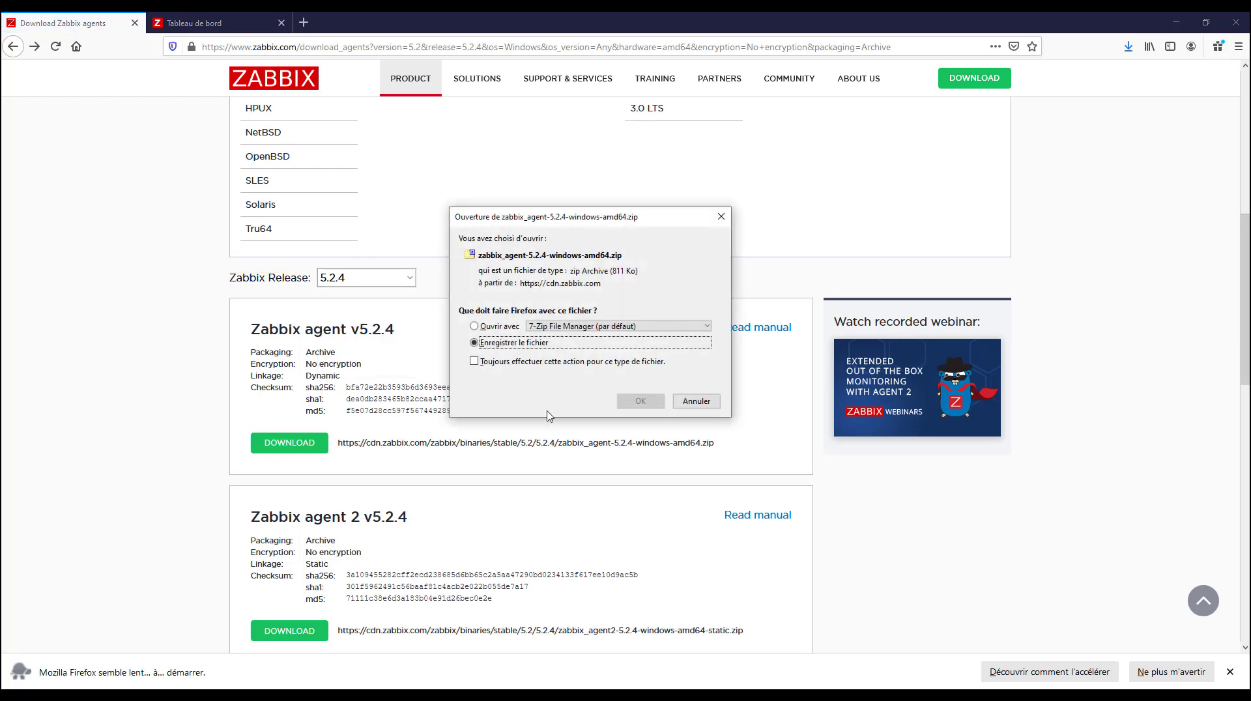
pyautogui.click(640, 407)
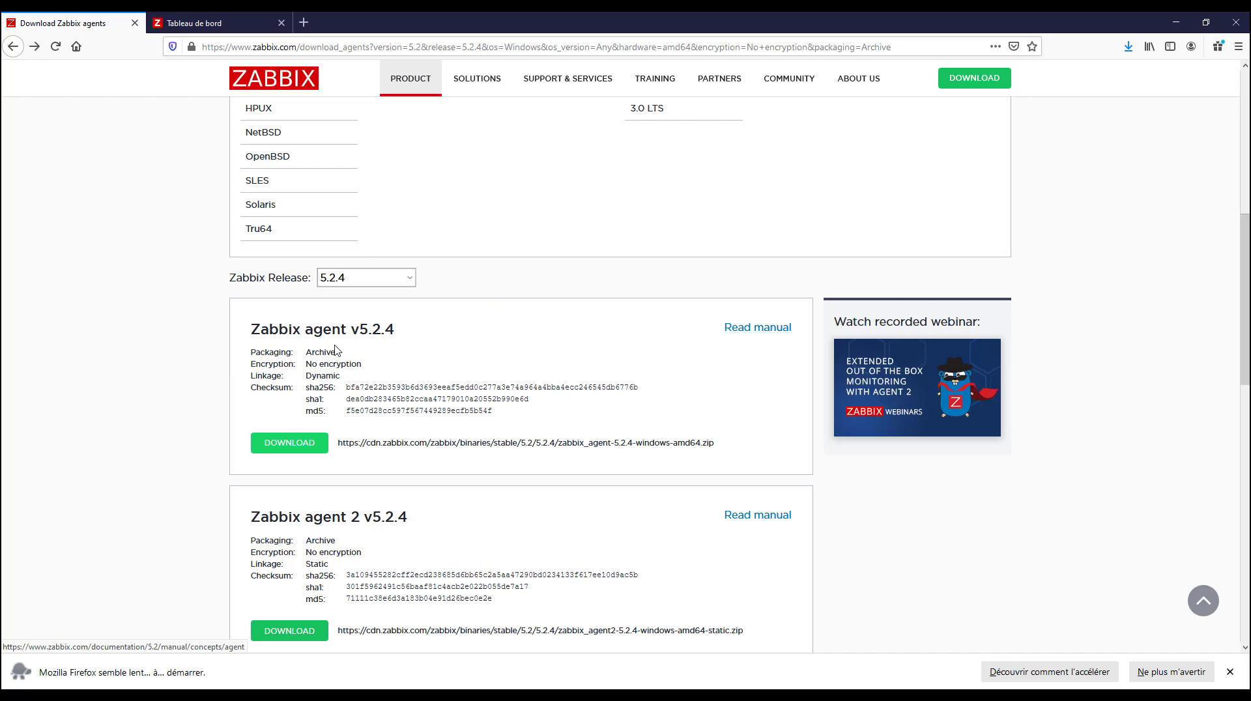
# Open the manual for Zabbix agent v5.2.4 and find the section on the agent on Windows systems
pyautogui.click(767, 335)
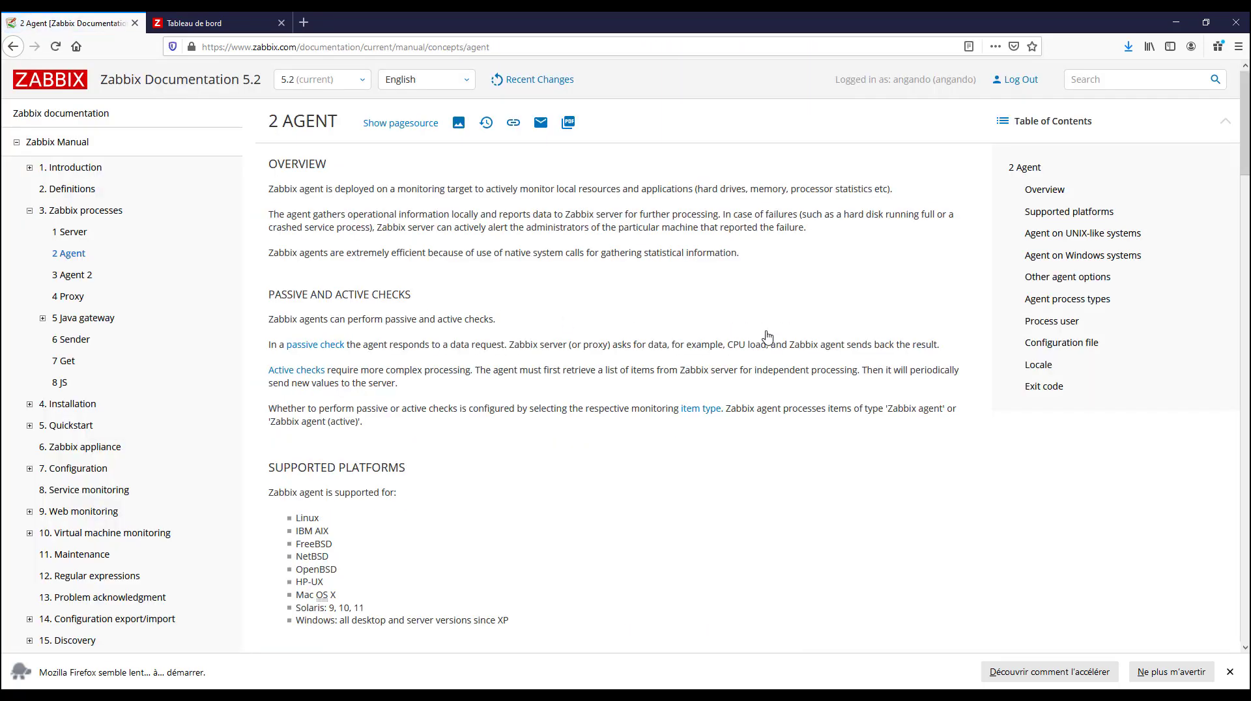
pyautogui.scroll(-2, 439, 400)
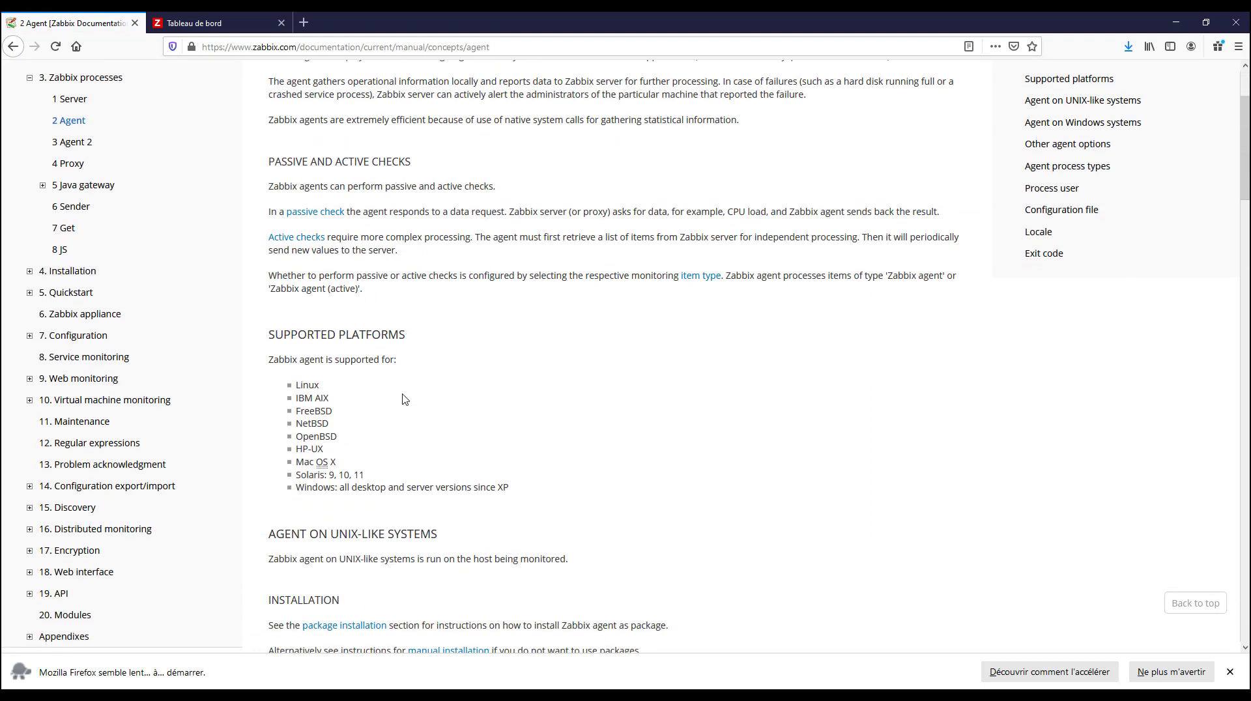
pyautogui.scroll(-6, 404, 399)
pyautogui.scroll(-8, 404, 399)
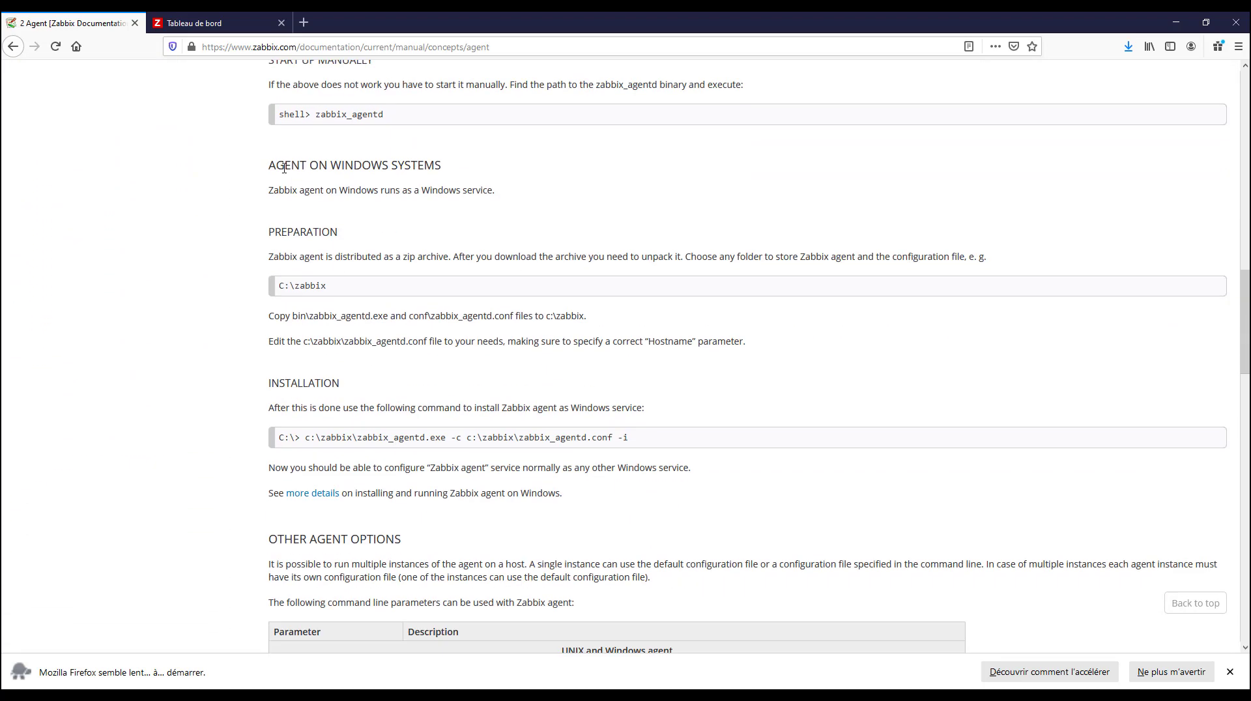
pyautogui.moveTo(270, 170); pyautogui.dragTo(430, 191)
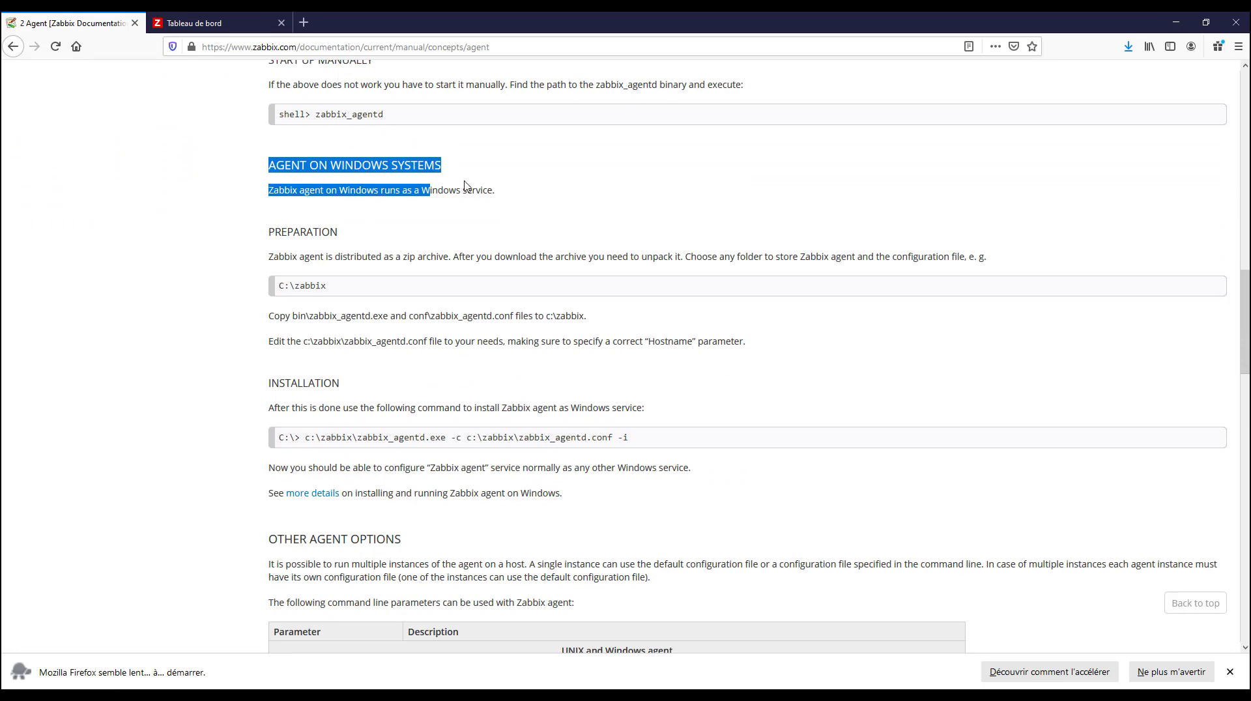
pyautogui.scroll(-1, 421, 238)
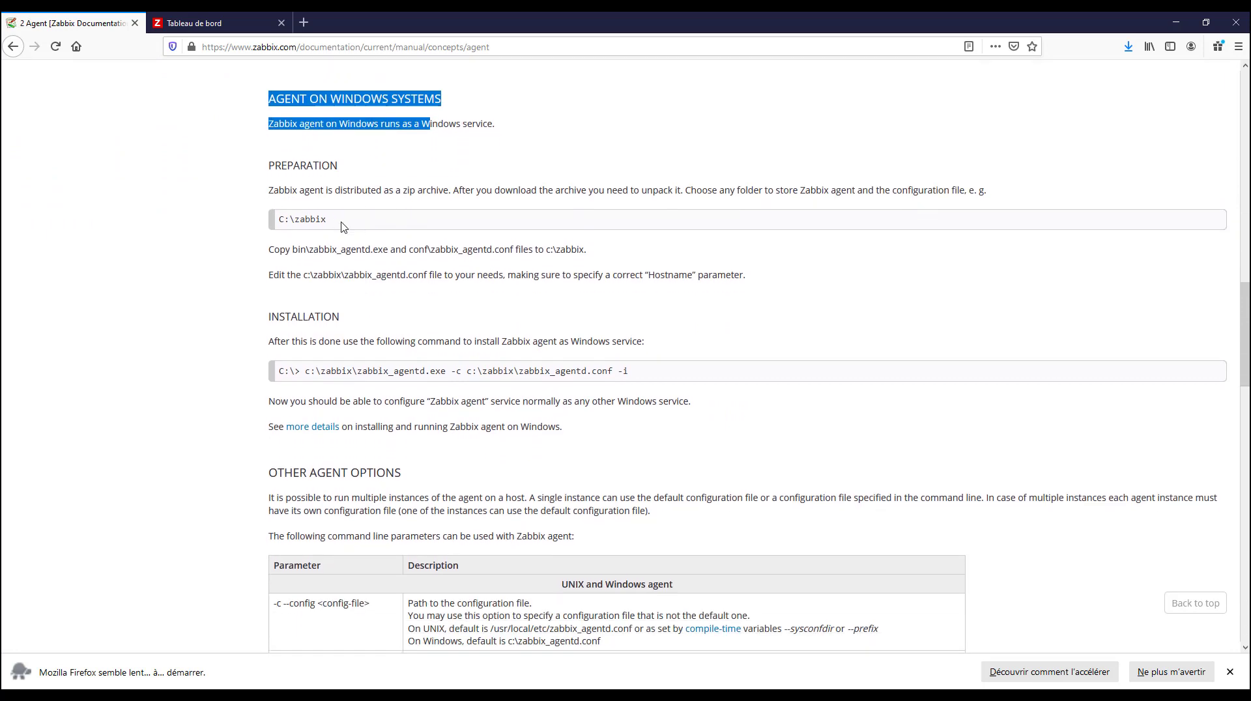
# Examine the example storage folder C:\zabbix in the Preparation instructions
pyautogui.moveTo(344, 226); pyautogui.dragTo(277, 223)
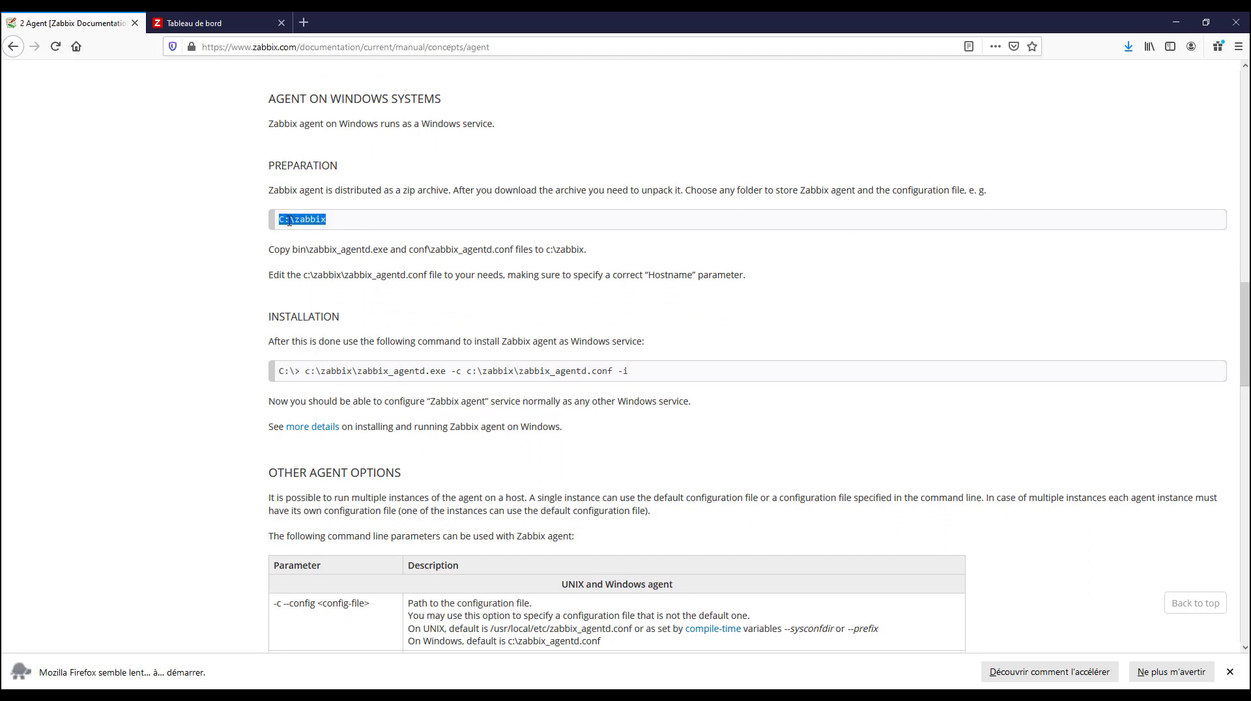
pyautogui.click(335, 226)
pyautogui.moveTo(328, 220); pyautogui.dragTo(299, 220)
pyautogui.click(343, 225)
pyautogui.moveTo(342, 225); pyautogui.dragTo(280, 219)
pyautogui.doubleClick(314, 219)
pyautogui.click(320, 221)
pyautogui.moveTo(327, 221); pyautogui.dragTo(297, 220)
pyautogui.click(286, 220)
pyautogui.moveTo(279, 220); pyautogui.dragTo(355, 221)
# Read the Installation instructions and the command that installs the agent as a Windows service
pyautogui.scroll(-2, 355, 355)
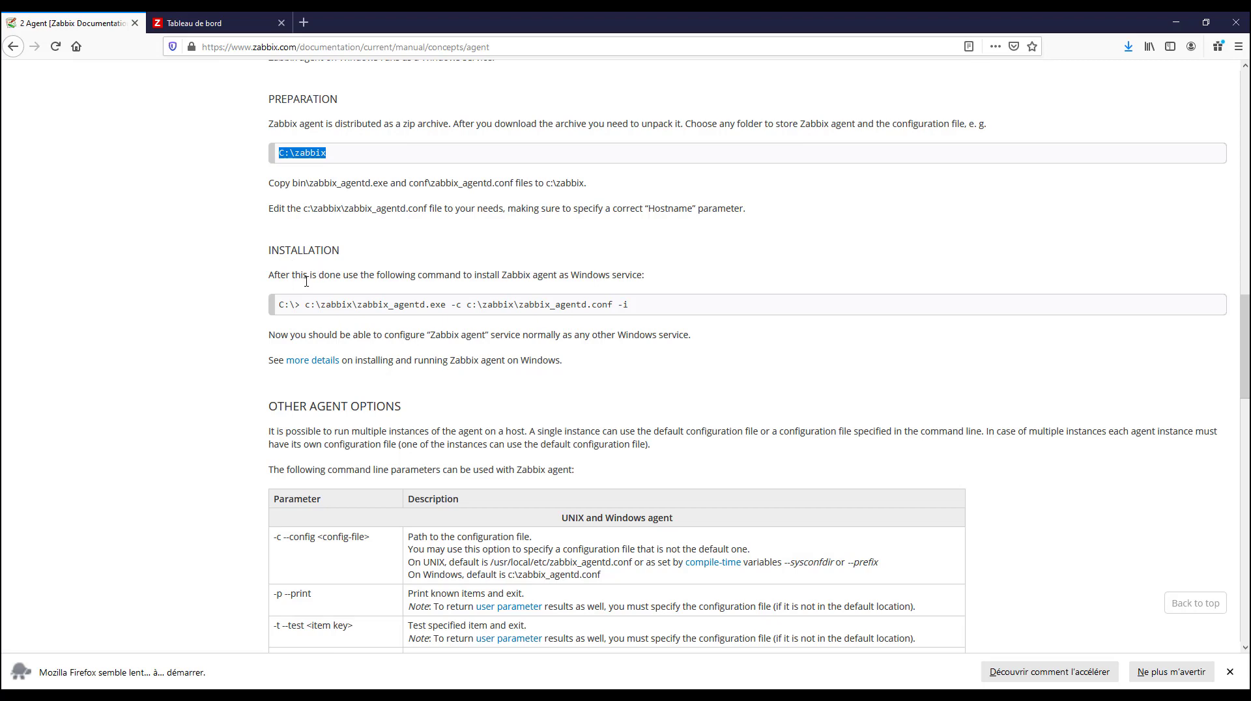
pyautogui.scroll(-2, 279, 238)
pyautogui.moveTo(273, 209); pyautogui.dragTo(608, 210)
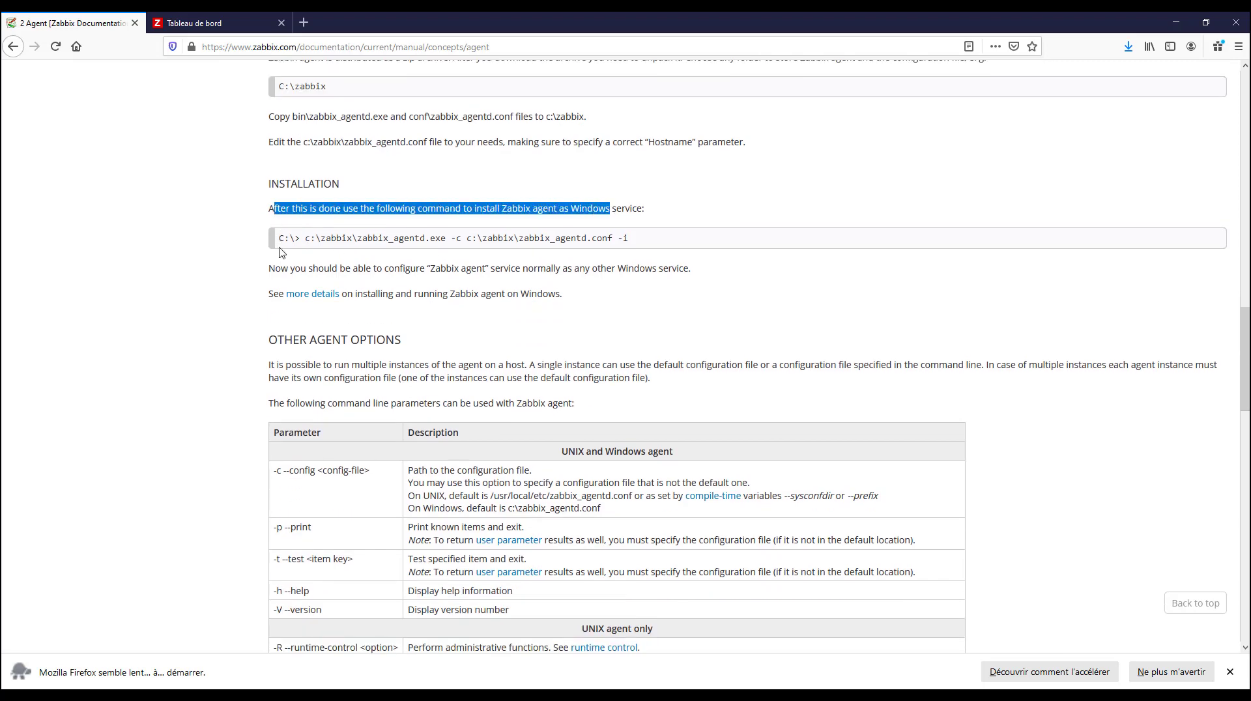
pyautogui.moveTo(280, 240); pyautogui.dragTo(637, 245)
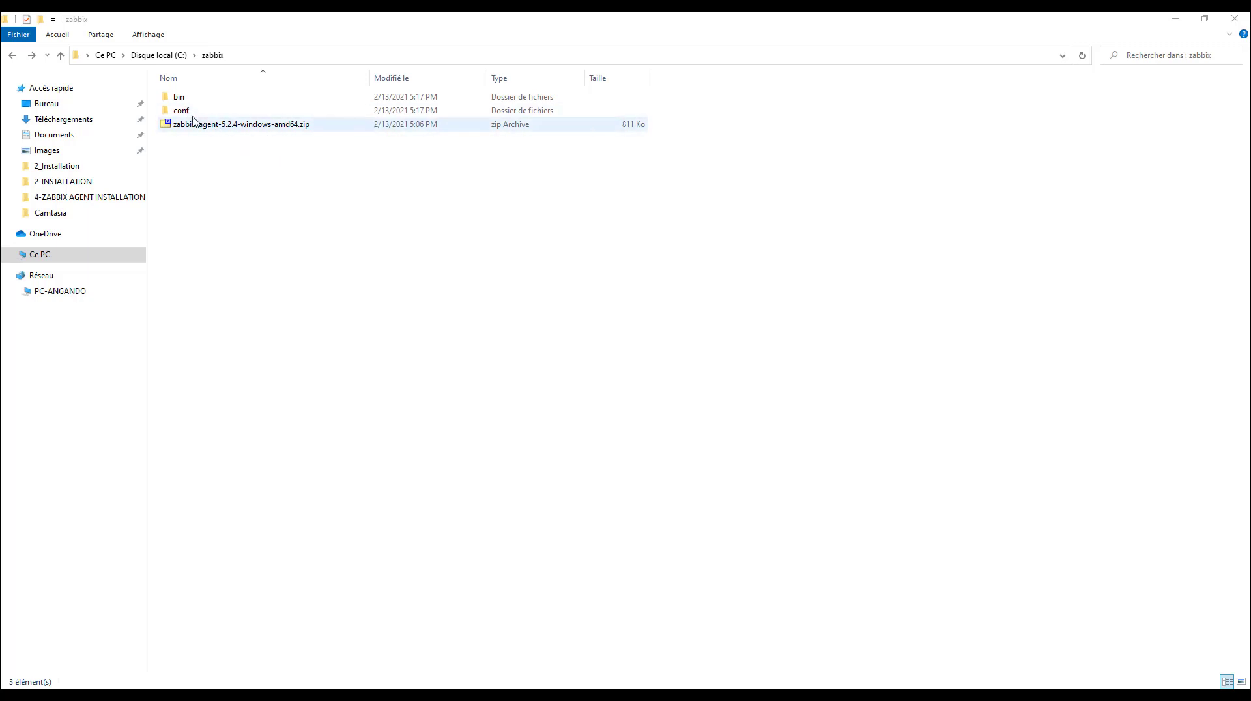
# Copy zabbix_agentd.conf from the conf folder into C:\zabbix
pyautogui.click(186, 112)
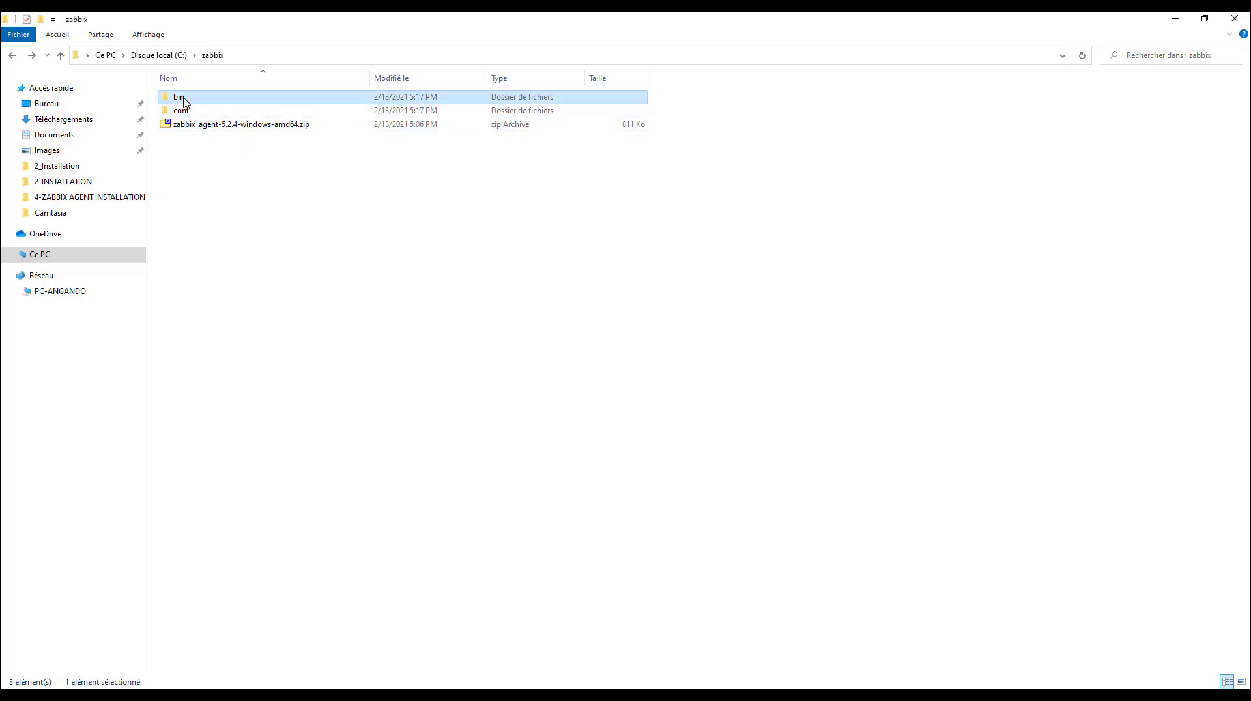
pyautogui.doubleClick(186, 115)
pyautogui.moveTo(290, 128); pyautogui.dragTo(194, 102)
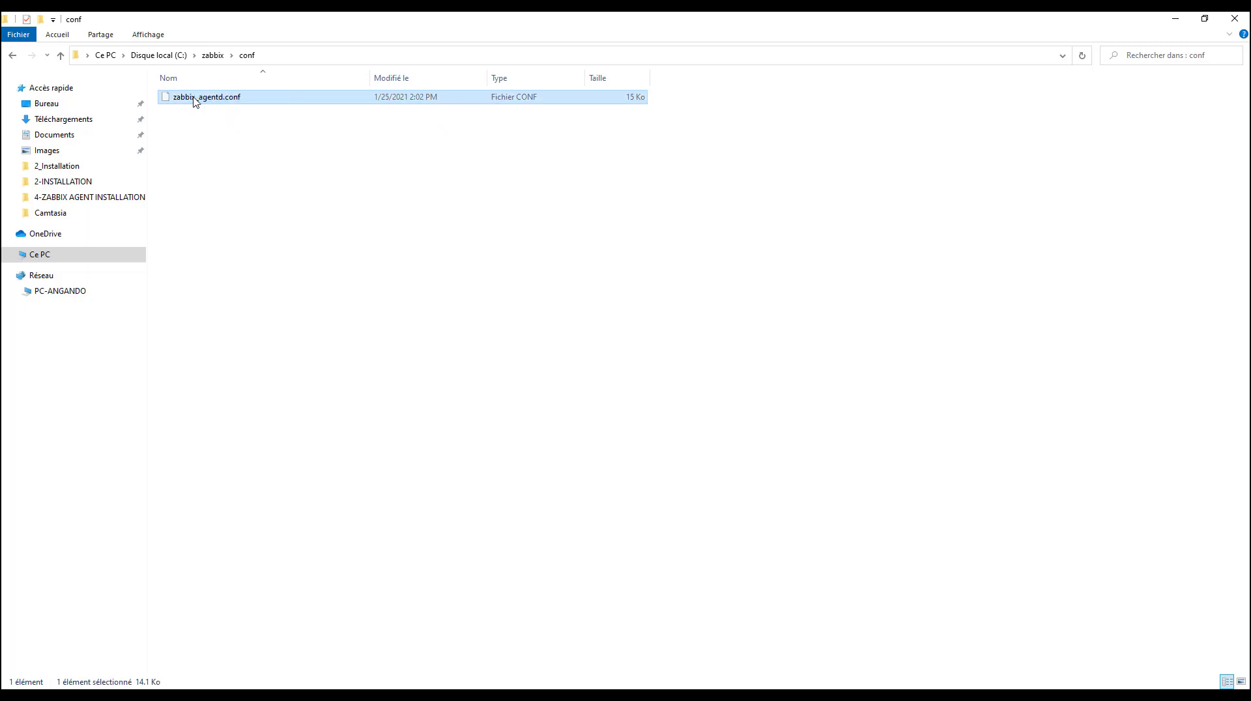
pyautogui.click(15, 55)
pyautogui.click(219, 167)
pyautogui.hotkey('ctrl', 'v')
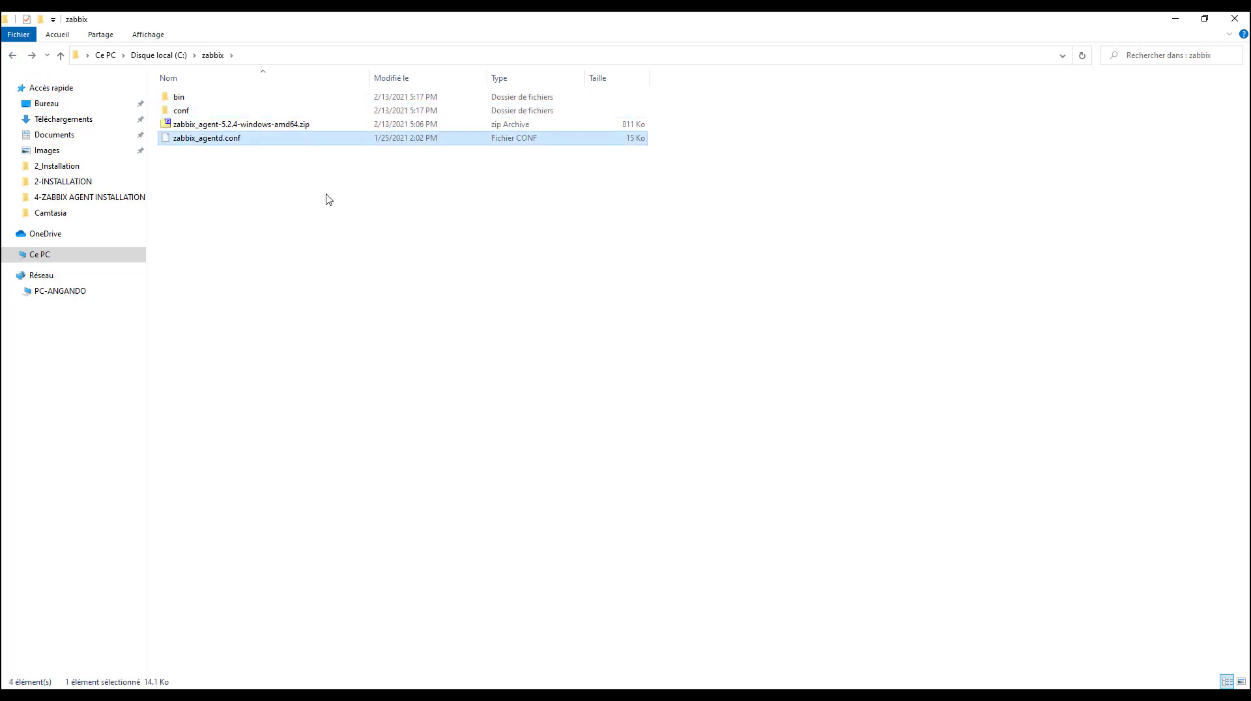
pyautogui.click(327, 198)
# Copy the dev folder and the three Zabbix executables from the bin folder into C:\zabbix
pyautogui.click(183, 99)
pyautogui.doubleClick(184, 99)
pyautogui.moveTo(279, 184); pyautogui.dragTo(166, 91)
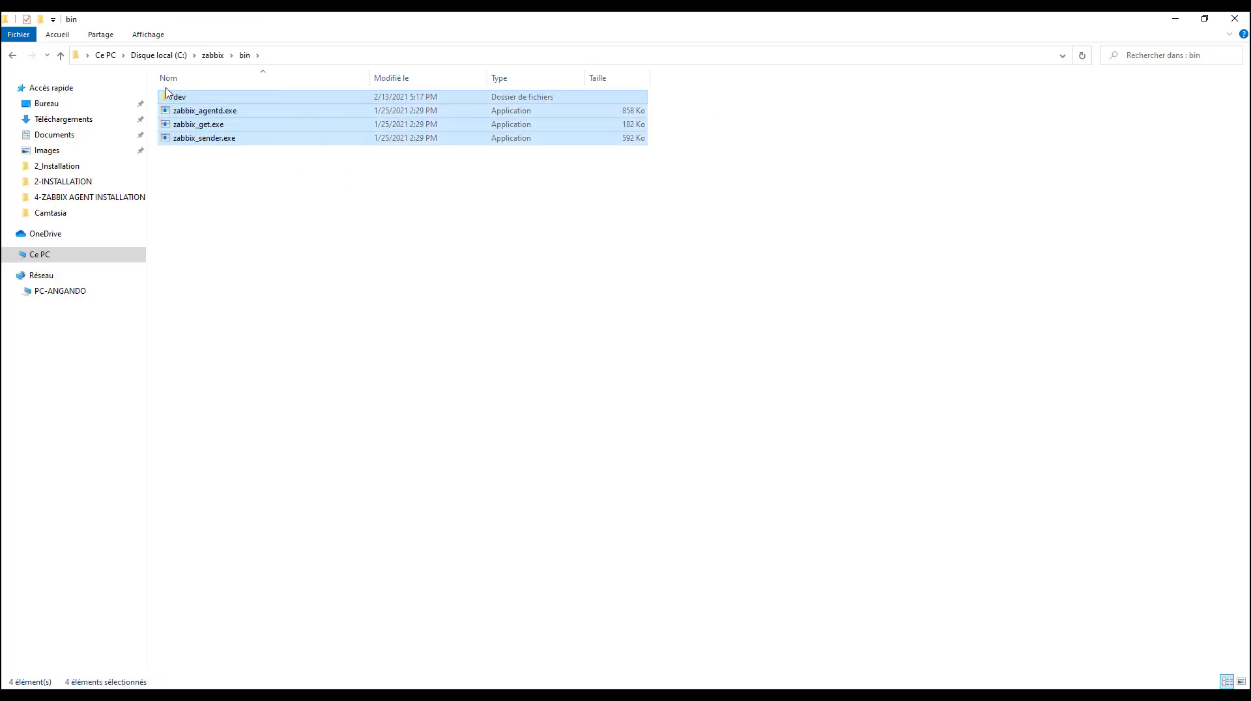
pyautogui.click(14, 55)
pyautogui.click(186, 189)
pyautogui.hotkey('ctrl', 'v')
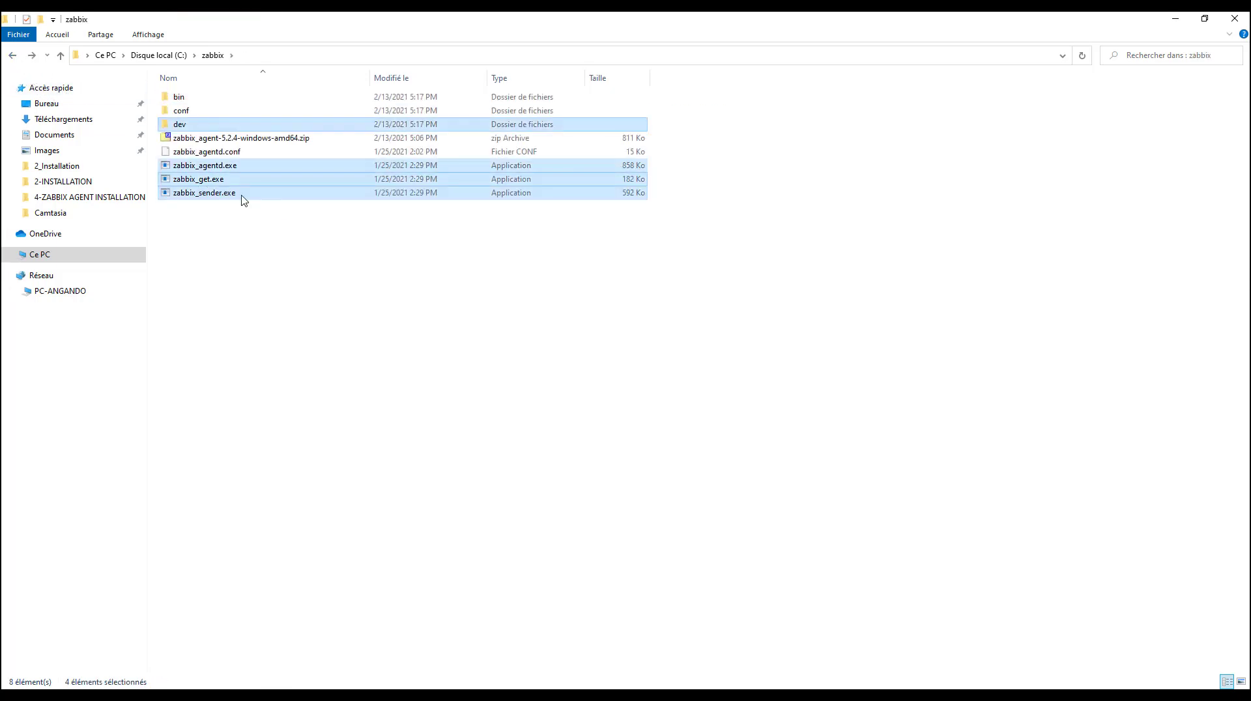
pyautogui.click(232, 211)
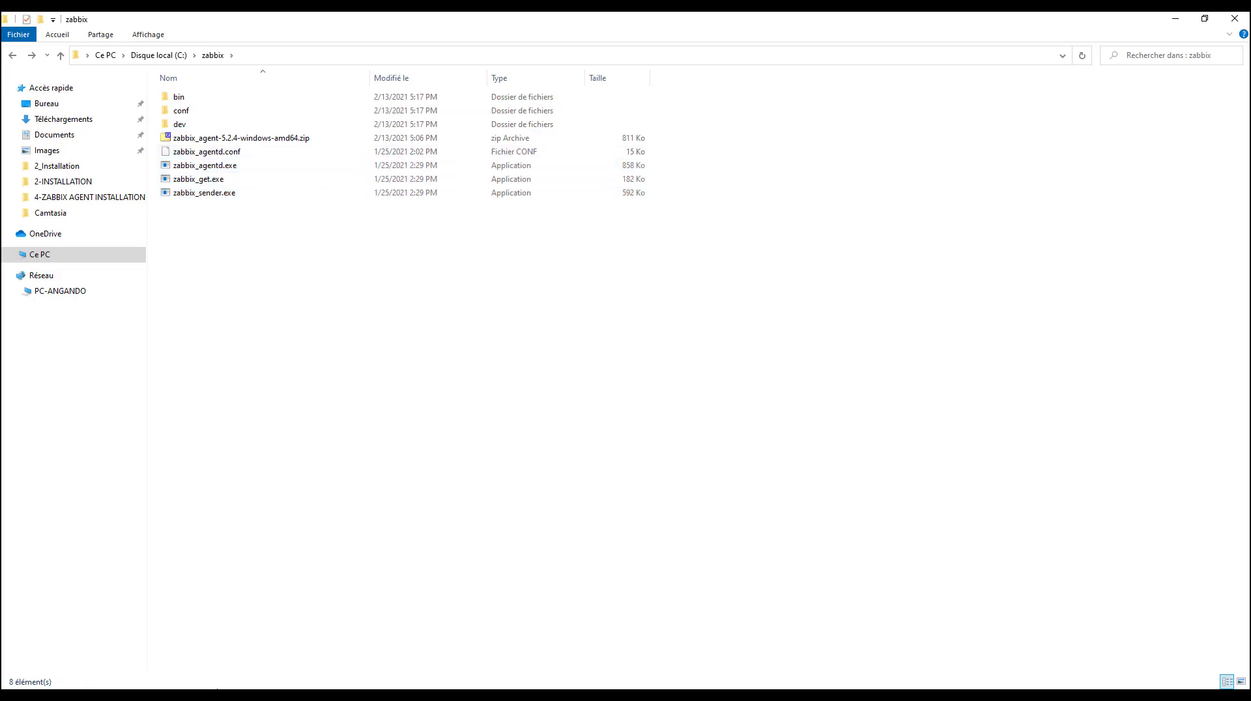
# Switch to Firefox and select the command c:\zabbix\zabbix_agentd.exe -c c:\zabbix\zabbix_agentd.conf -i in the installation instructions
pyautogui.moveTo(207, 695)
pyautogui.click(222, 670)
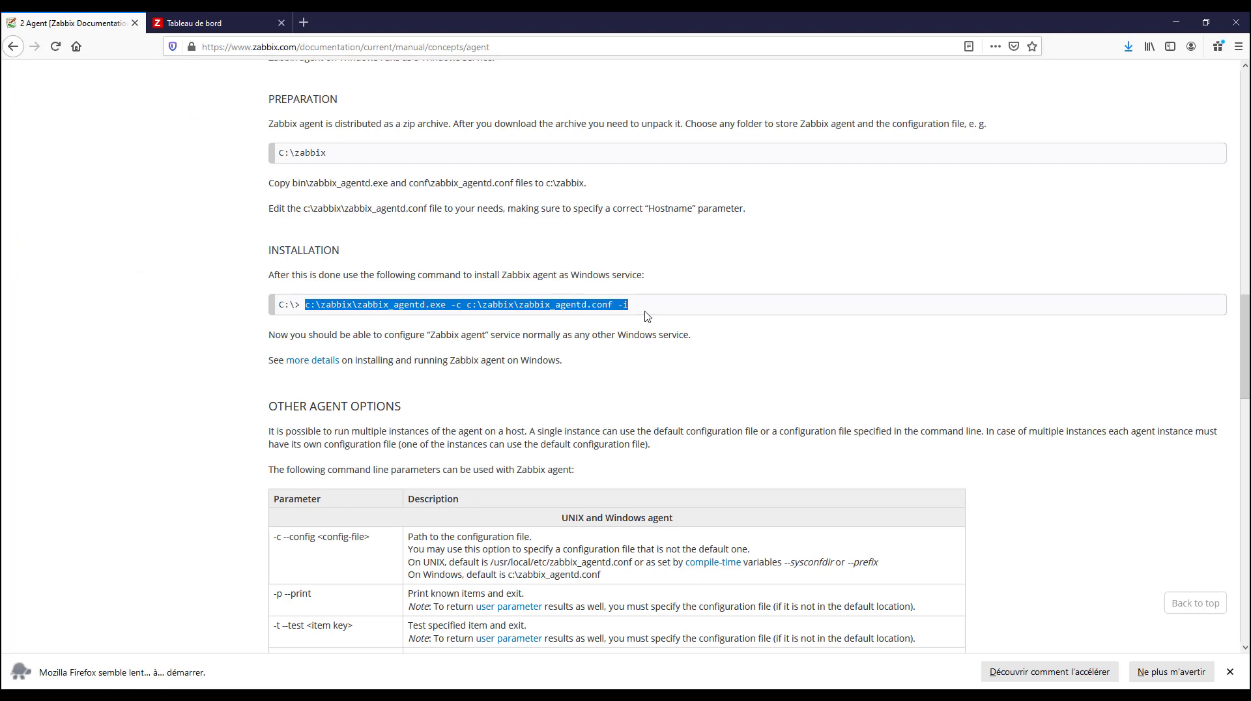
pyautogui.moveTo(655, 311); pyautogui.dragTo(304, 307)
pyautogui.click(1176, 22)
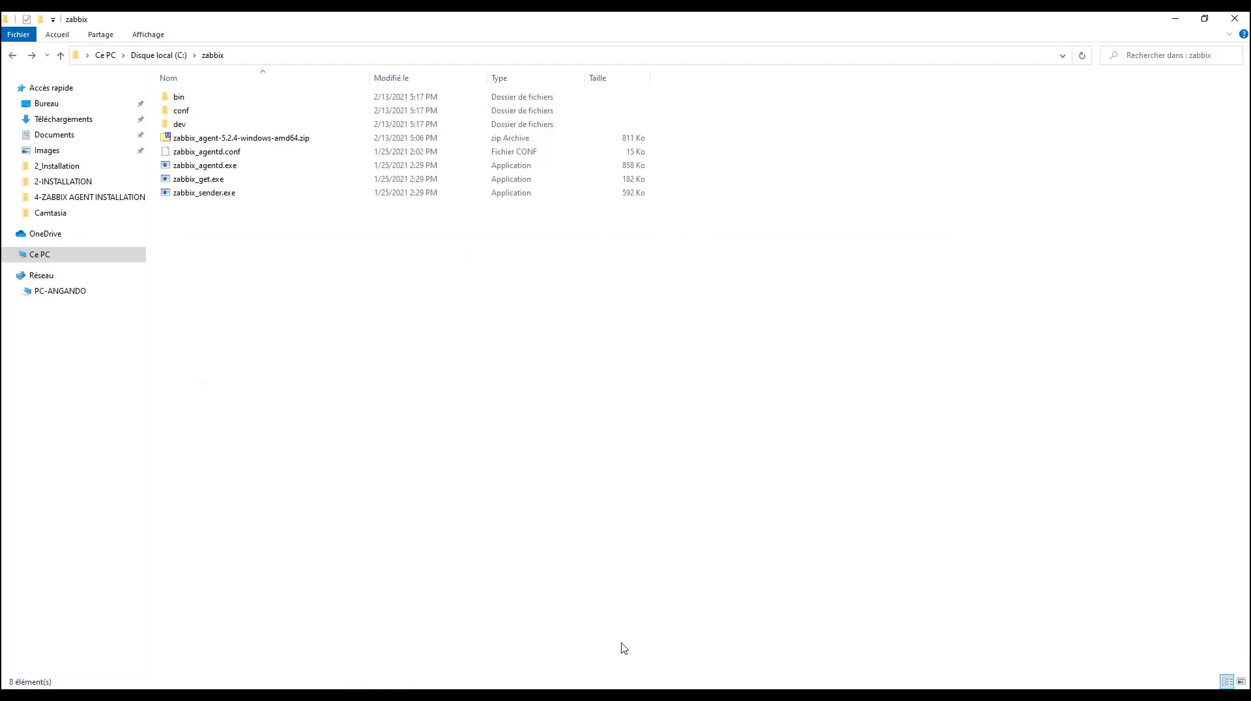
# Switch to the administrator Command Prompt, ping 192.168.52.250 and interrupt the ping before it completes
pyautogui.hotkey('alt', 'Tab')
pyautogui.click(502, 419)
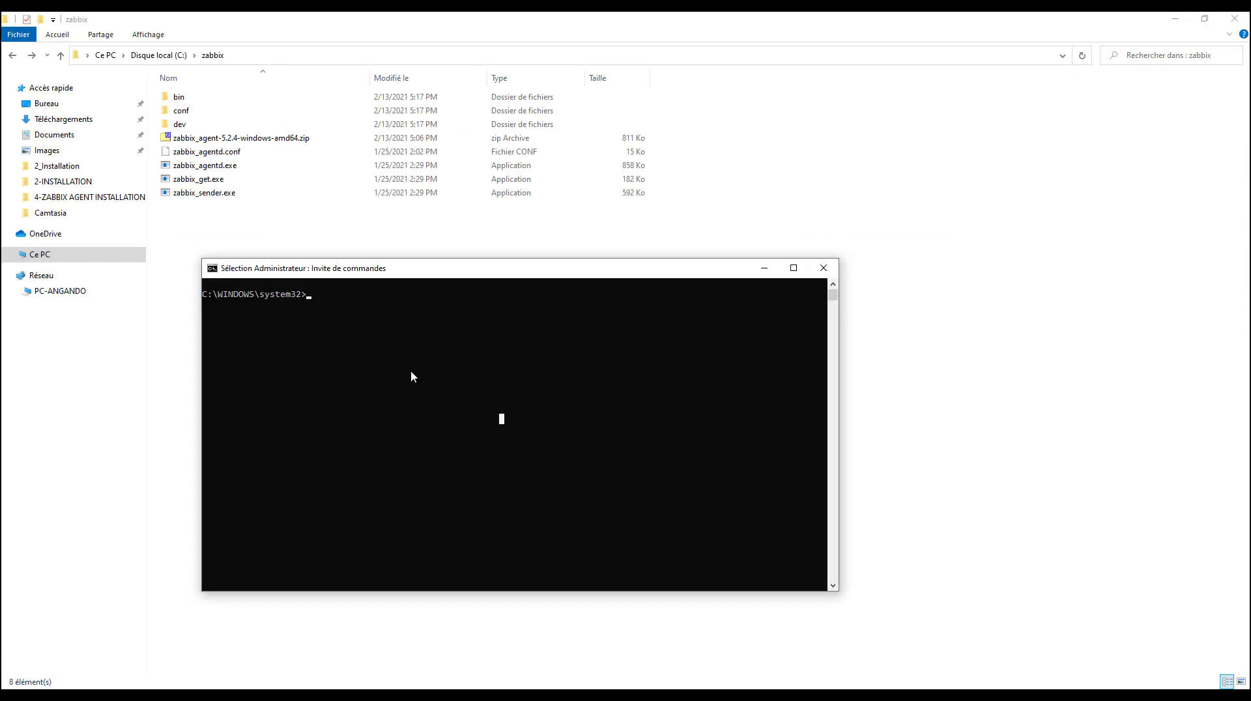
pyautogui.moveTo(275, 253); pyautogui.dragTo(274, 241)
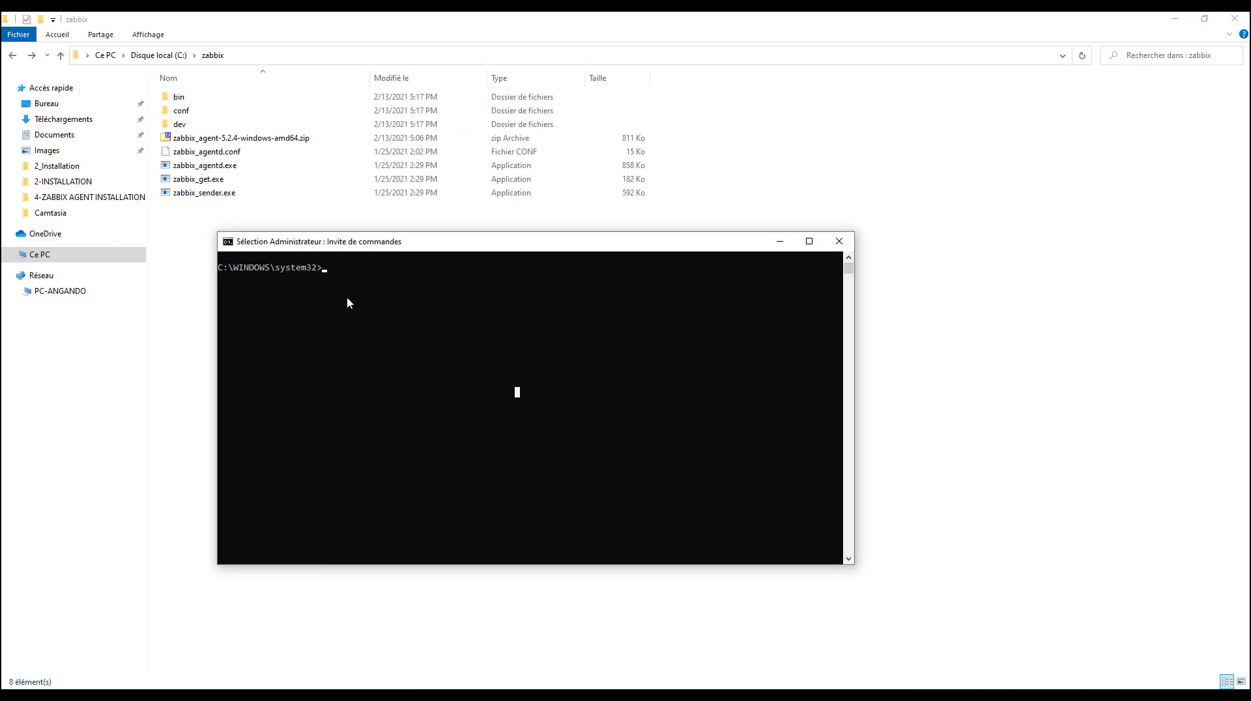
pyautogui.write('ping 192.168')
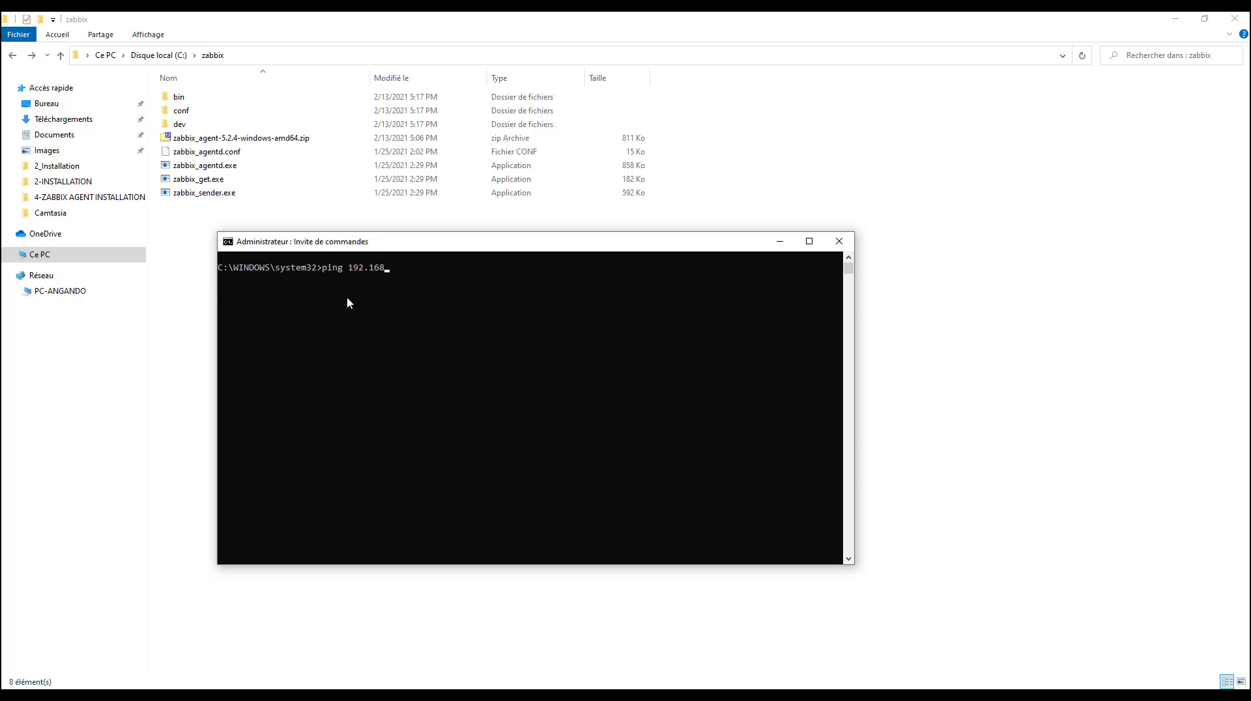
pyautogui.write('.52.250')
pyautogui.press('Return')
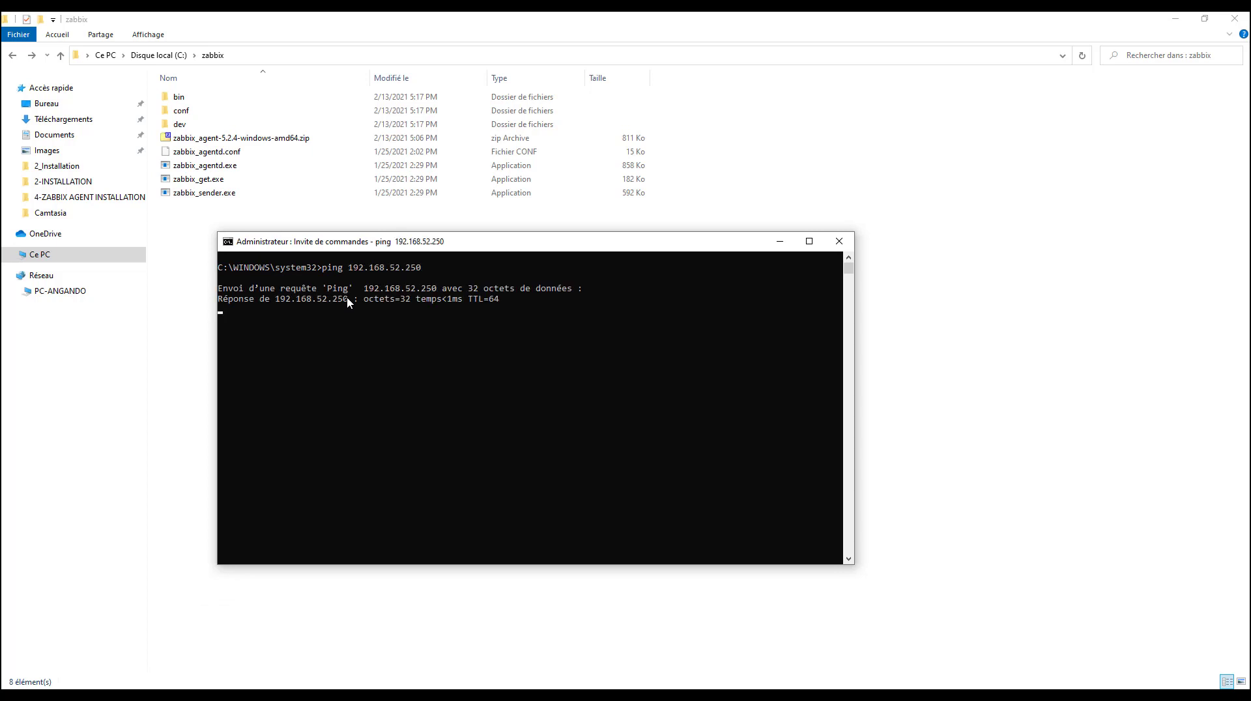
pyautogui.hotkey('ctrl', 'c')
pyautogui.click(506, 391)
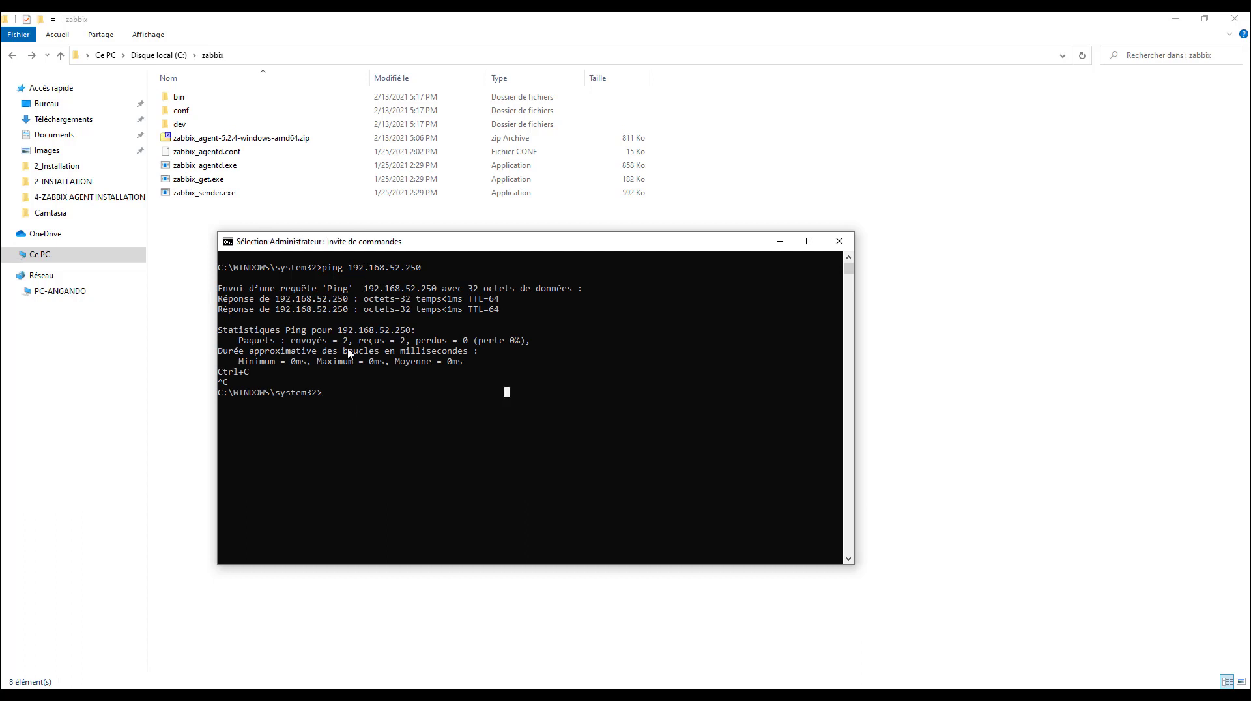
pyautogui.moveTo(314, 235); pyautogui.dragTo(306, 205)
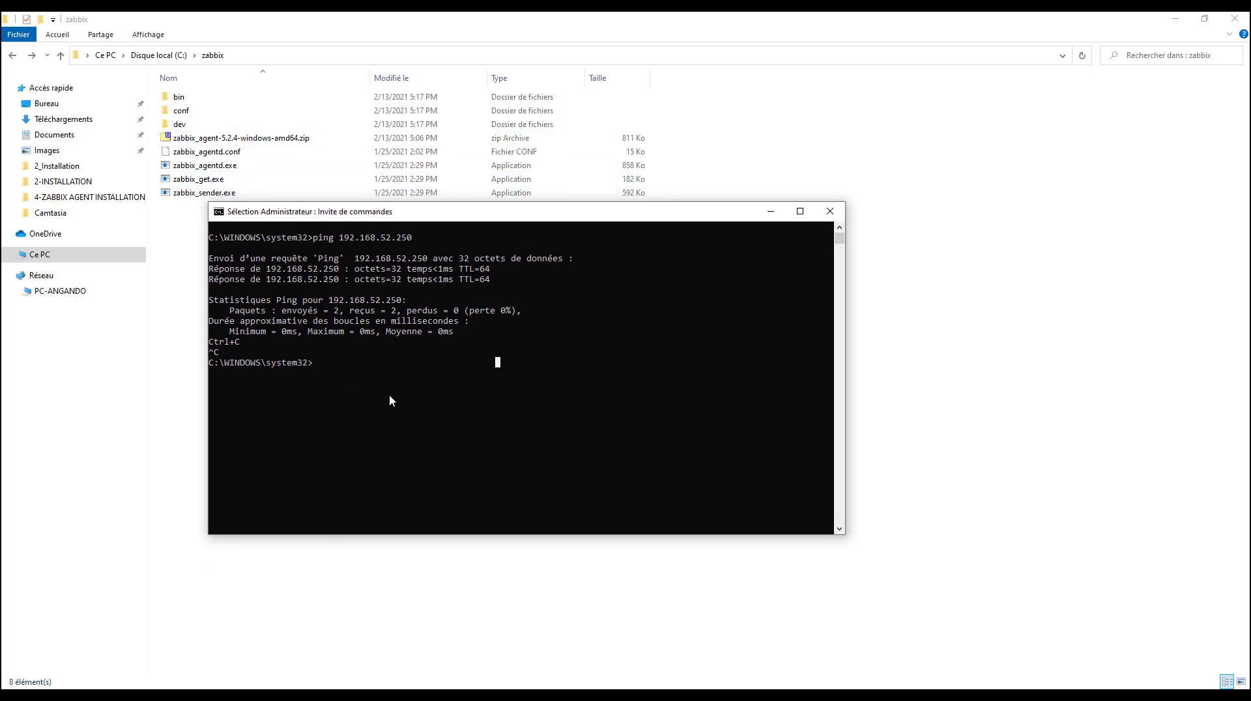
# Try to paste the agent installation command at the Command Prompt
pyautogui.click(326, 374)
pyautogui.rightClick(325, 361)
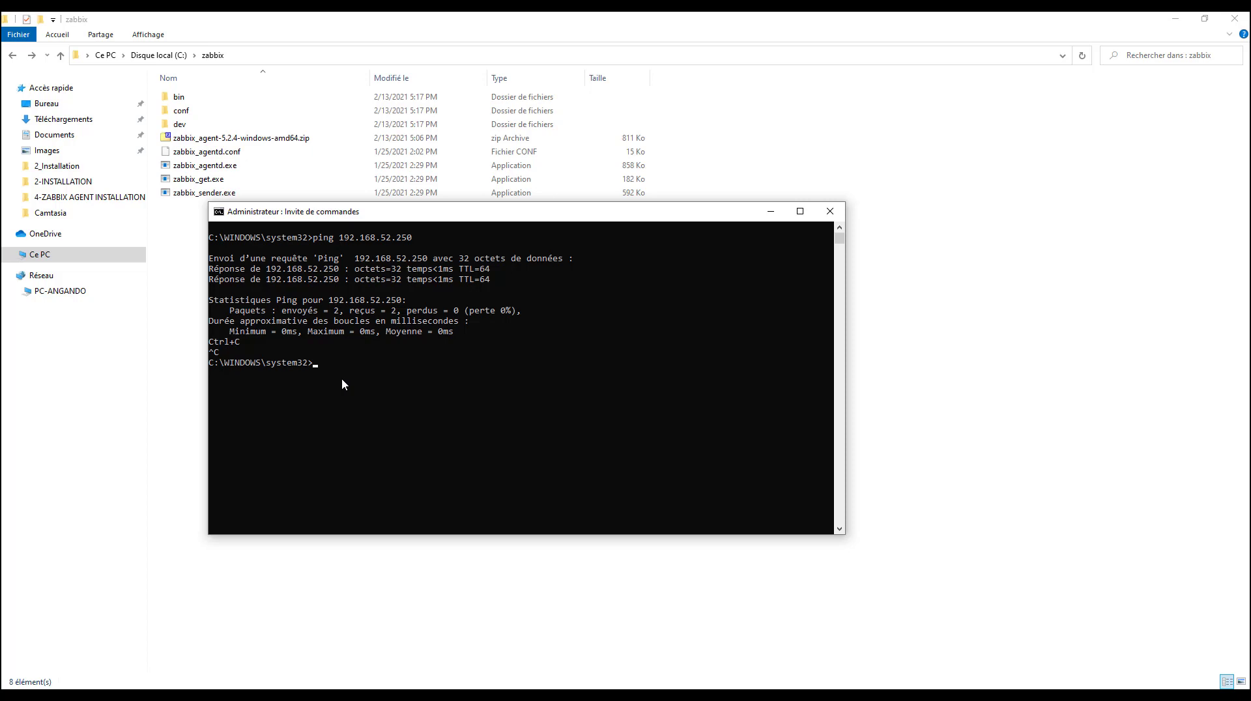
pyautogui.press('Return')
# Copy c:\zabbix\zabbix_agentd.exe -c c:\zabbix\zabbix_agentd.conf -i from the documentation in Firefox and run it in the administrator Command Prompt
pyautogui.click(322, 695)
pyautogui.rightClick(368, 301)
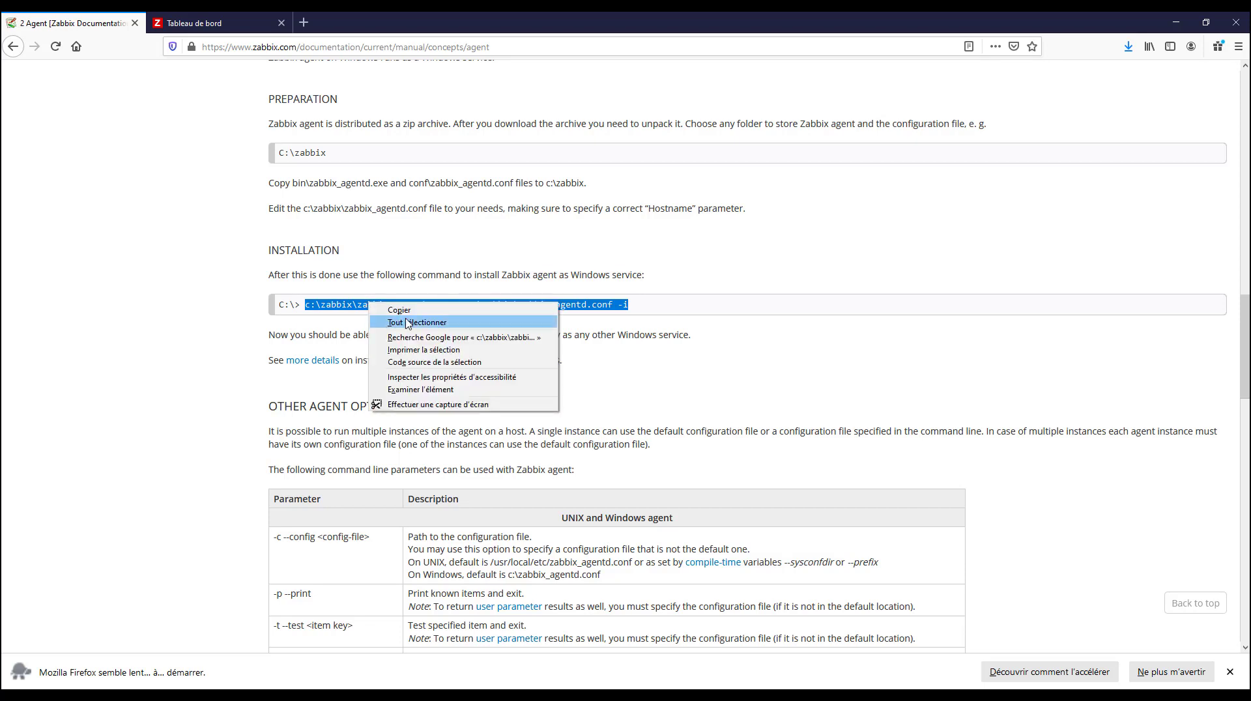
pyautogui.click(408, 312)
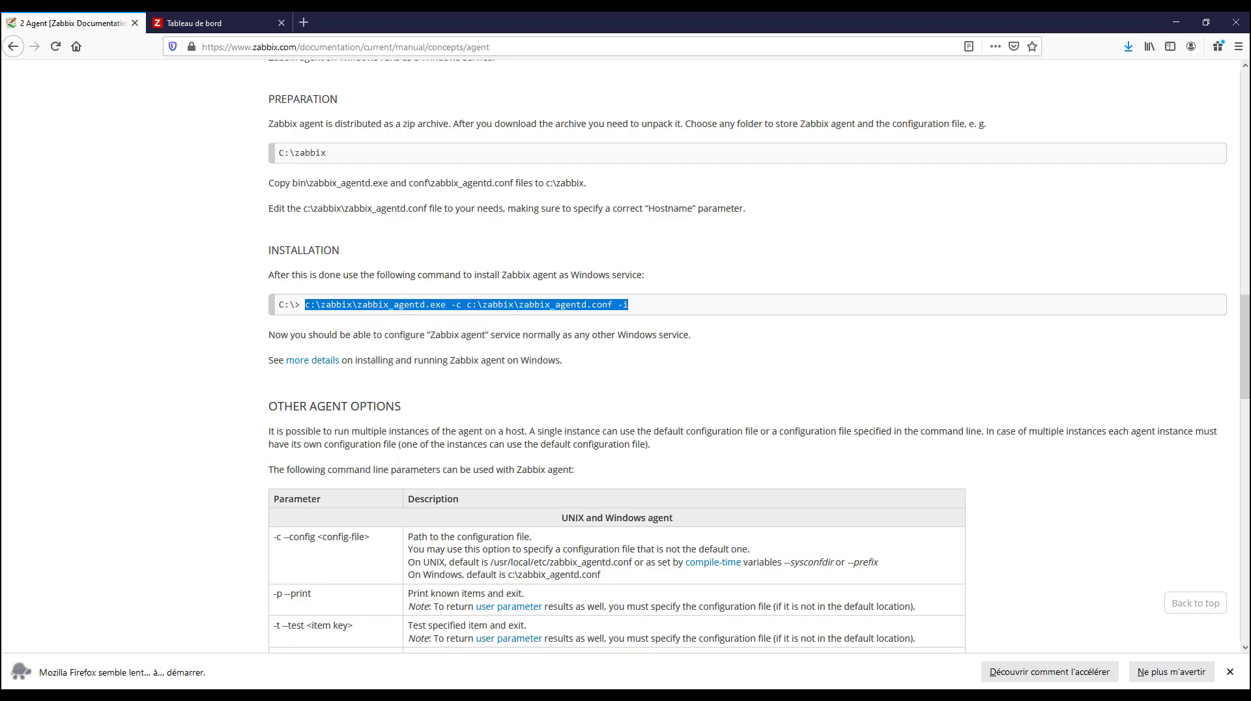
pyautogui.hotkey('alt', 'Tab')
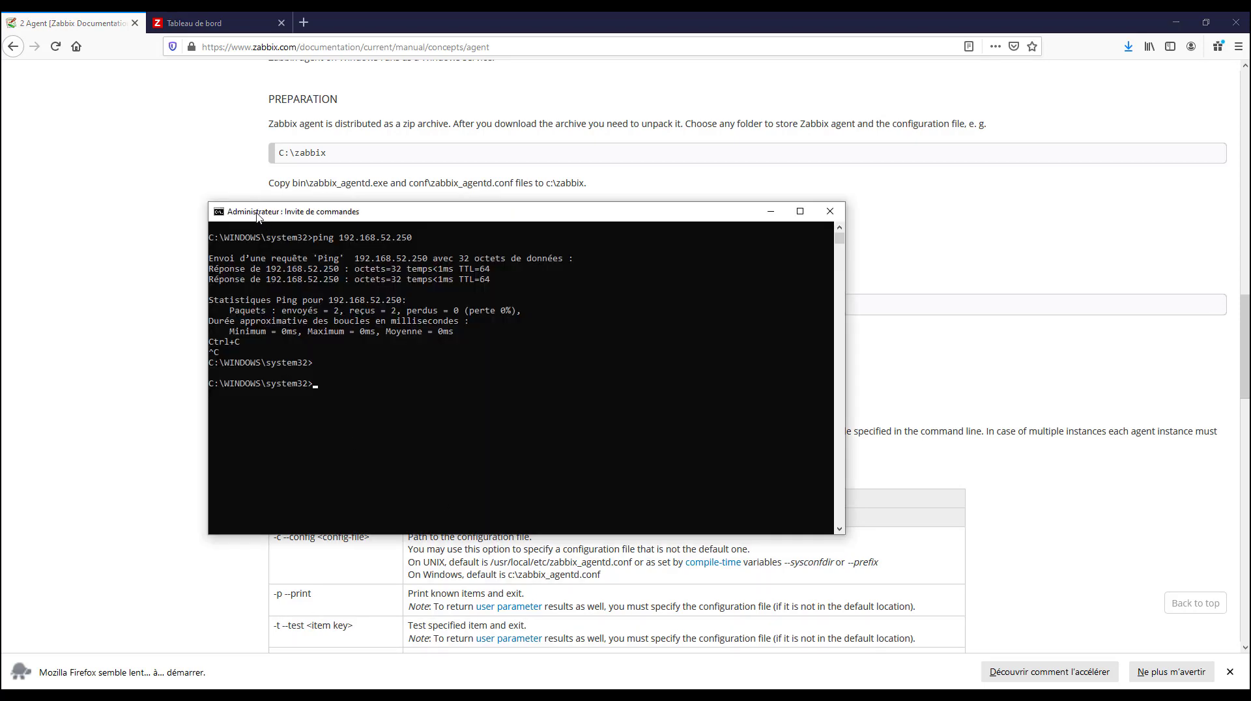
pyautogui.rightClick(371, 399)
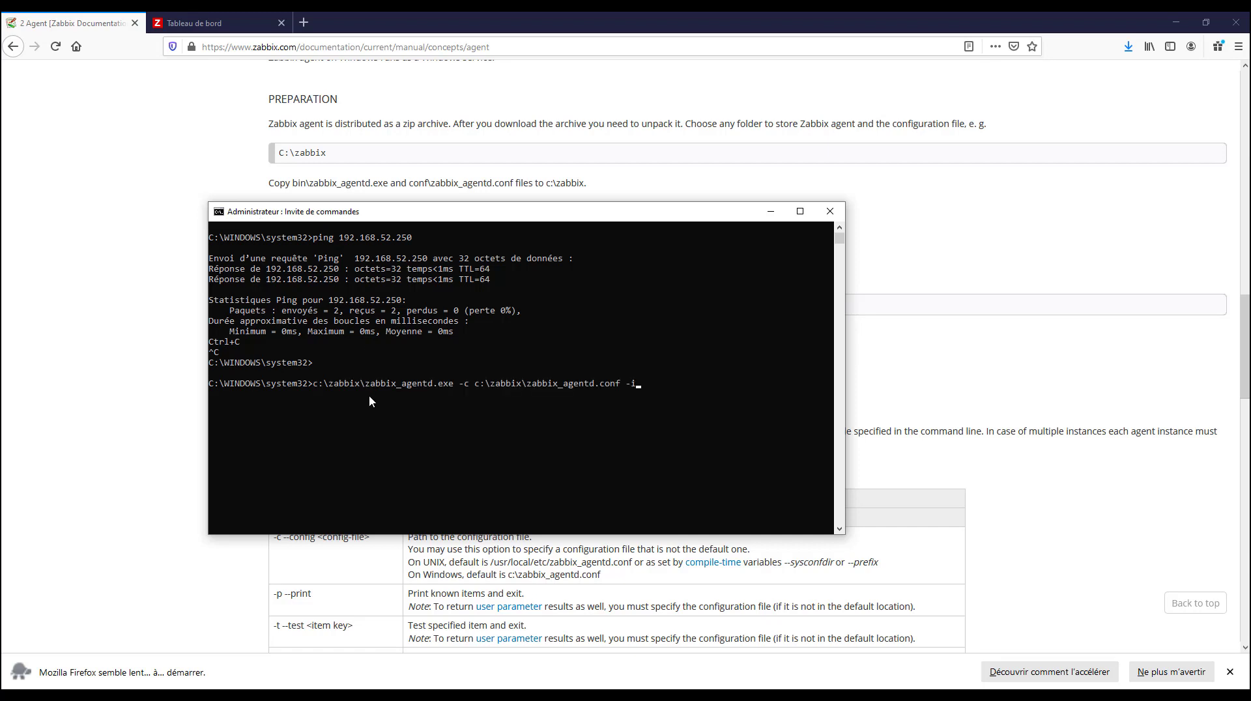
pyautogui.press('Return')
pyautogui.moveTo(469, 393); pyautogui.dragTo(584, 395)
pyautogui.moveTo(496, 405); pyautogui.dragTo(610, 405)
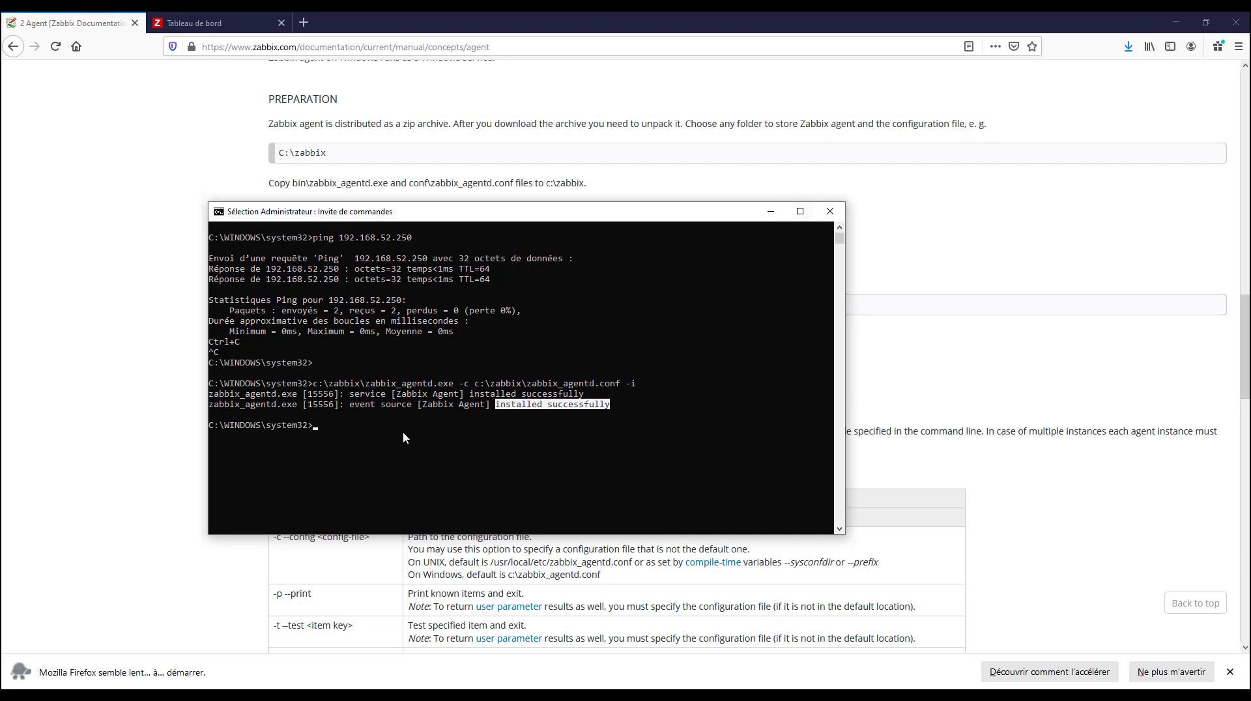
# Run the hostname command, copy the computer name it returns and minimize the Command Prompt
pyautogui.click(363, 441)
pyautogui.write('hostnam')
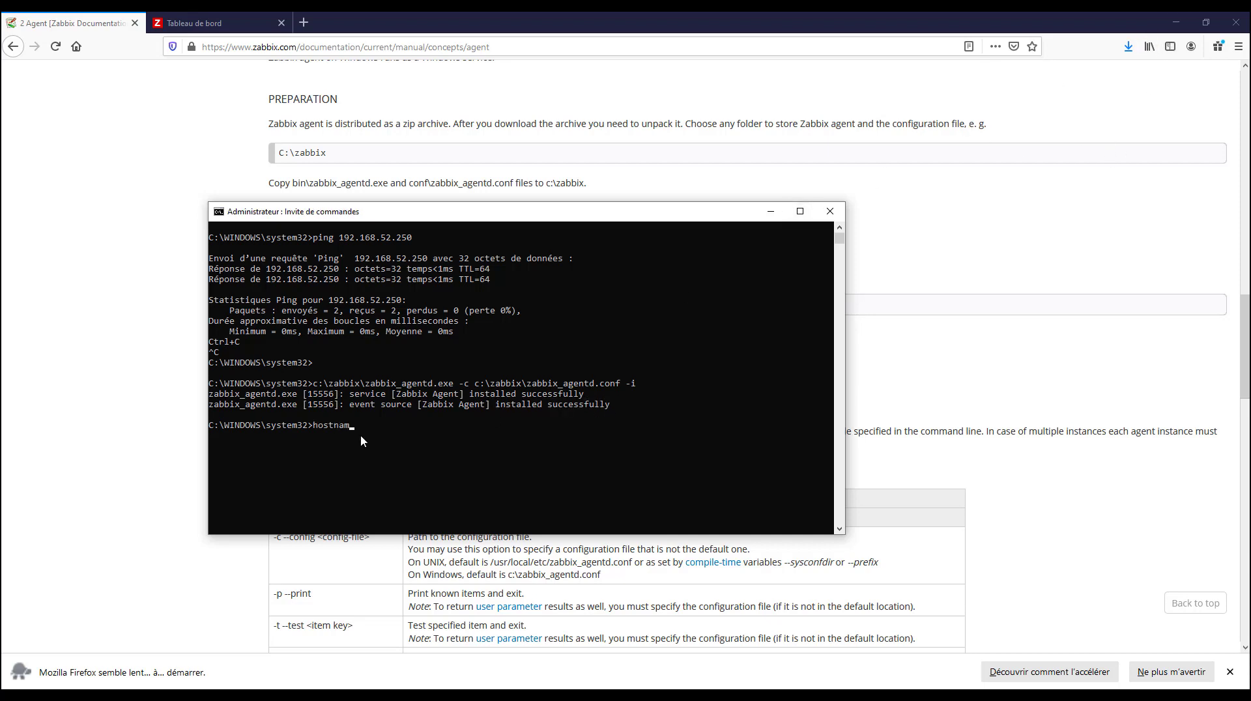
pyautogui.write('e')
pyautogui.press('Return')
pyautogui.moveTo(263, 444); pyautogui.dragTo(204, 436)
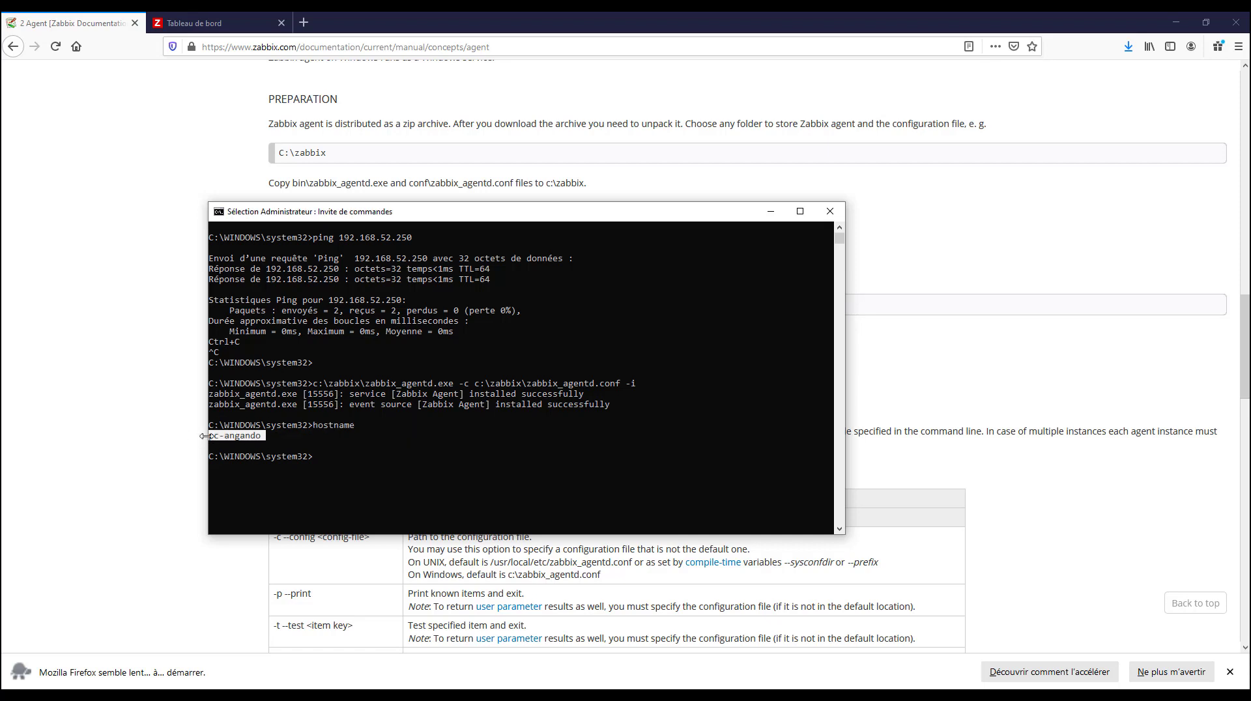
pyautogui.hotkey('ctrl', 'c')
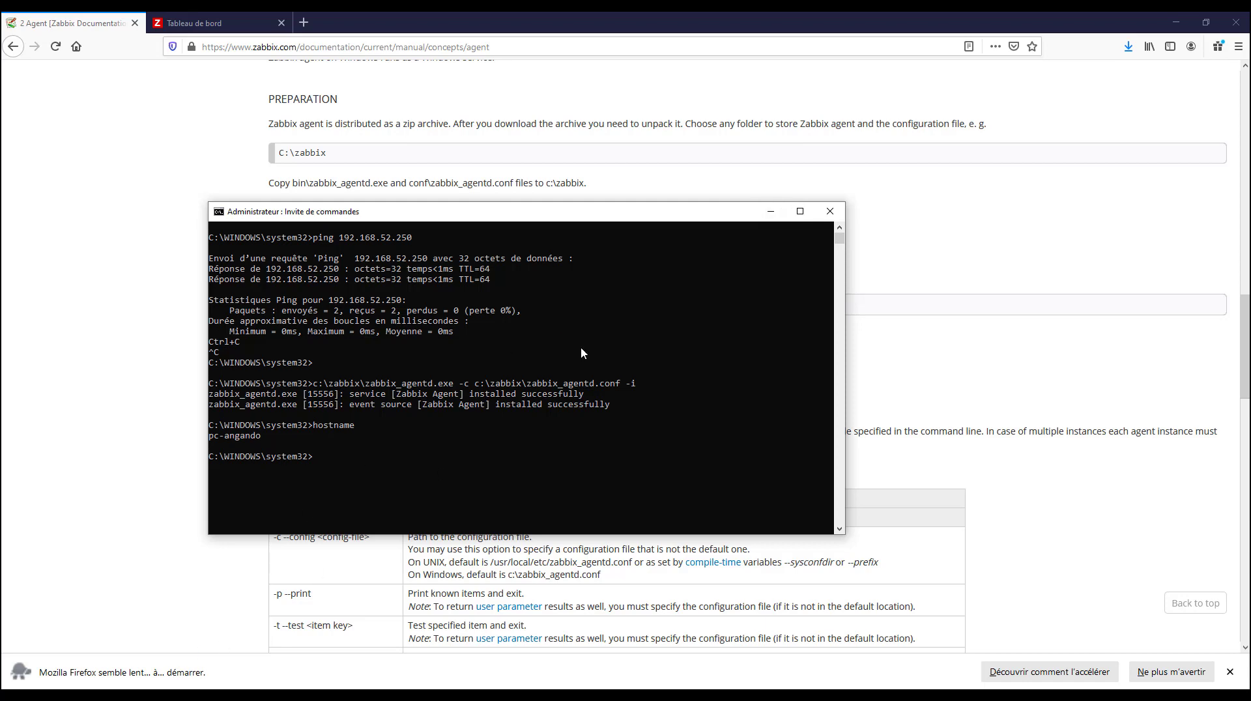
pyautogui.click(771, 211)
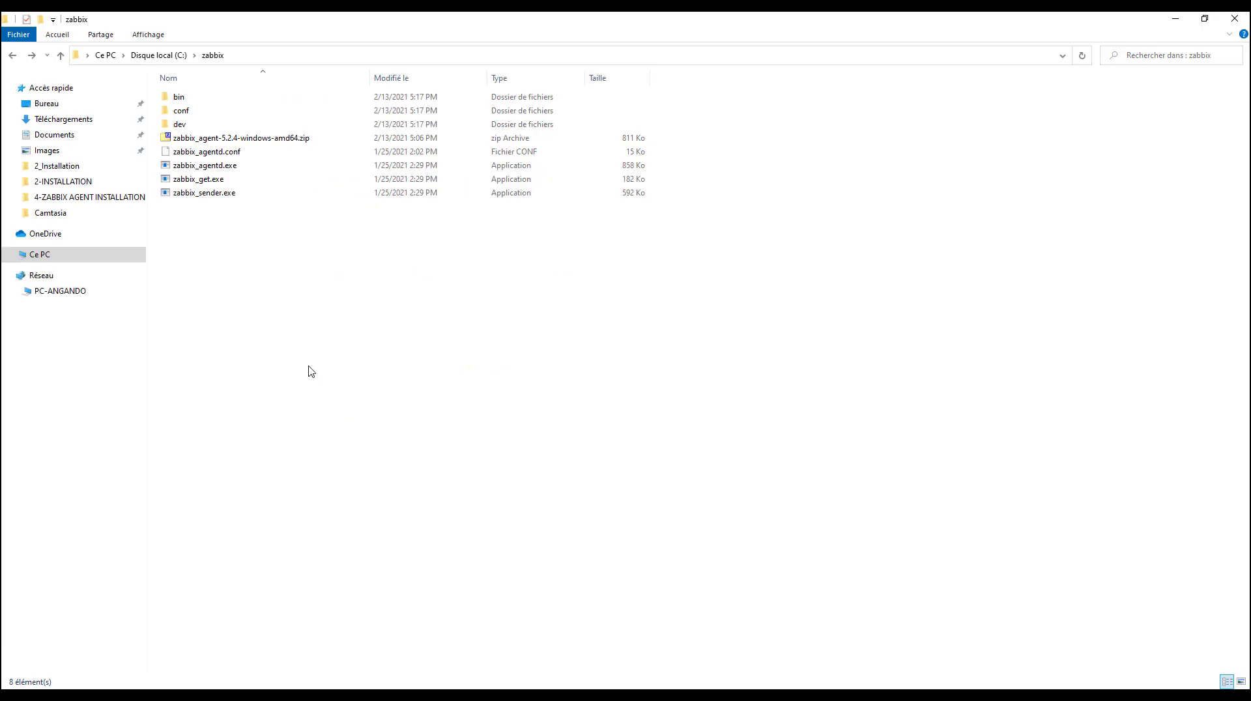
# Open zabbix_agentd.conf from C:\zabbix in Notepad++ and dismiss the Find dialog
pyautogui.click(230, 153)
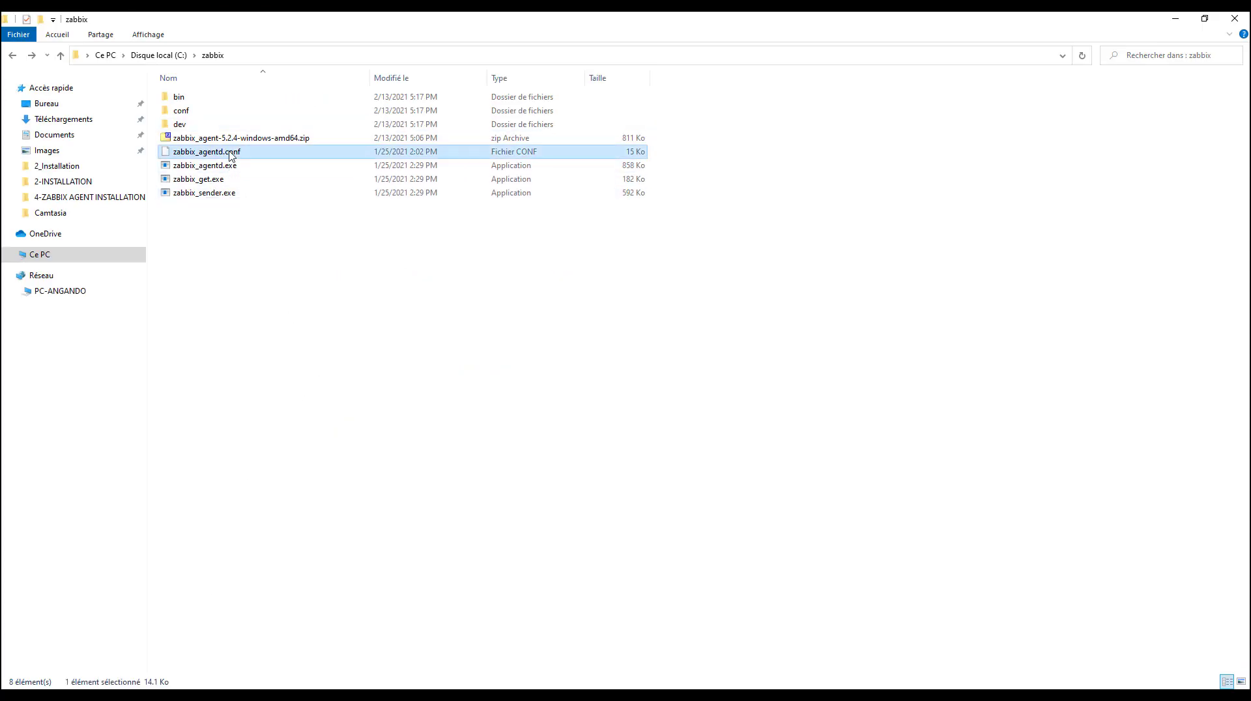
pyautogui.rightClick(230, 154)
pyautogui.click(301, 220)
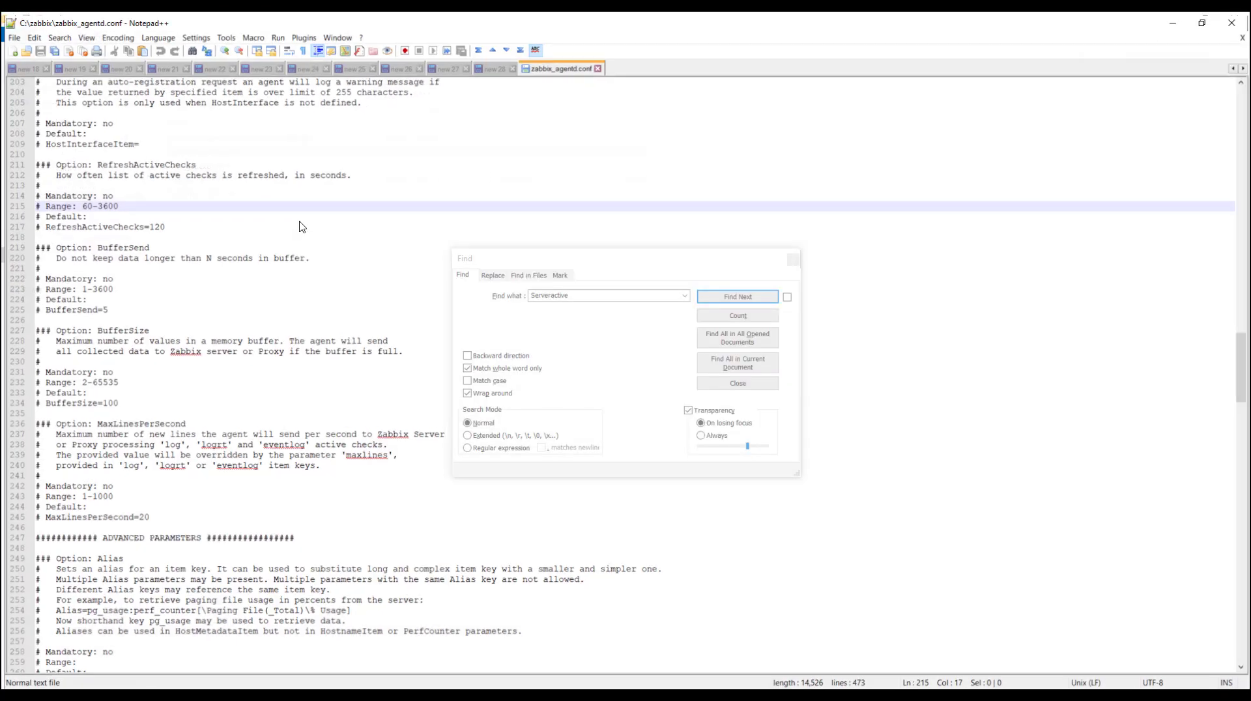
pyautogui.click(793, 258)
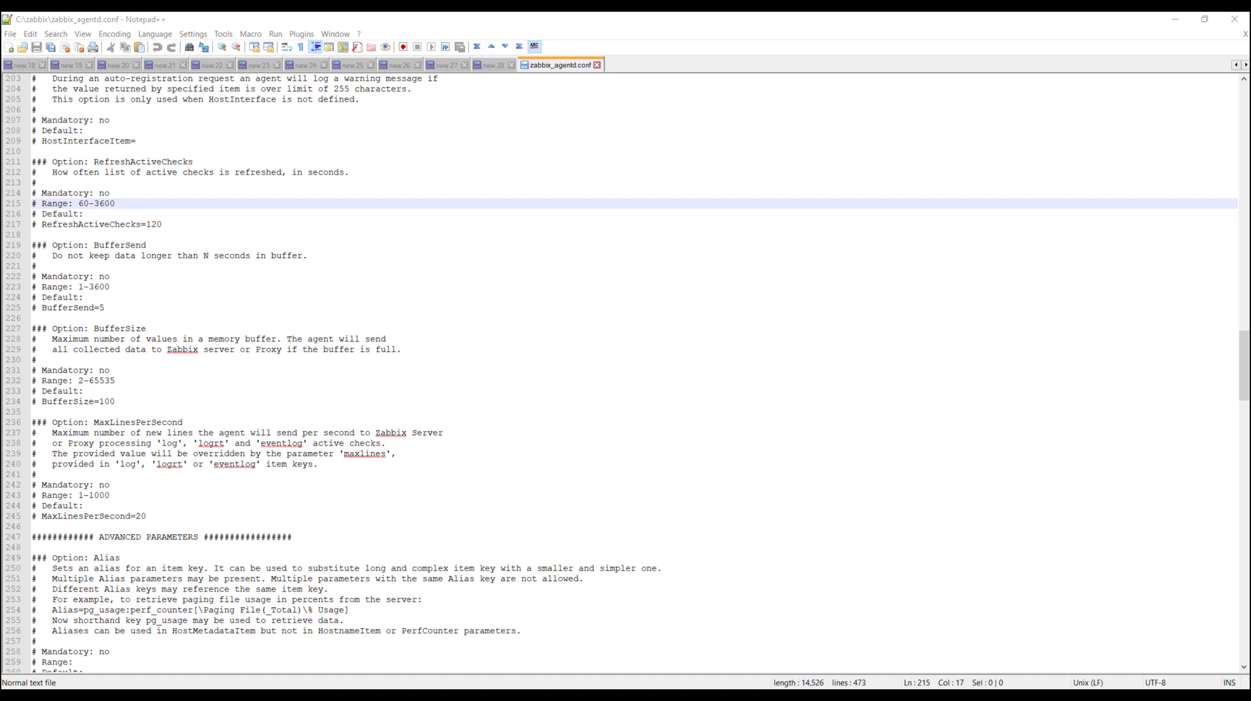
# Search the configuration file for Serveractive and check the values of the ServerActive and Hostname parameters
pyautogui.click(374, 265)
pyautogui.hotkey('ctrl', 'f')
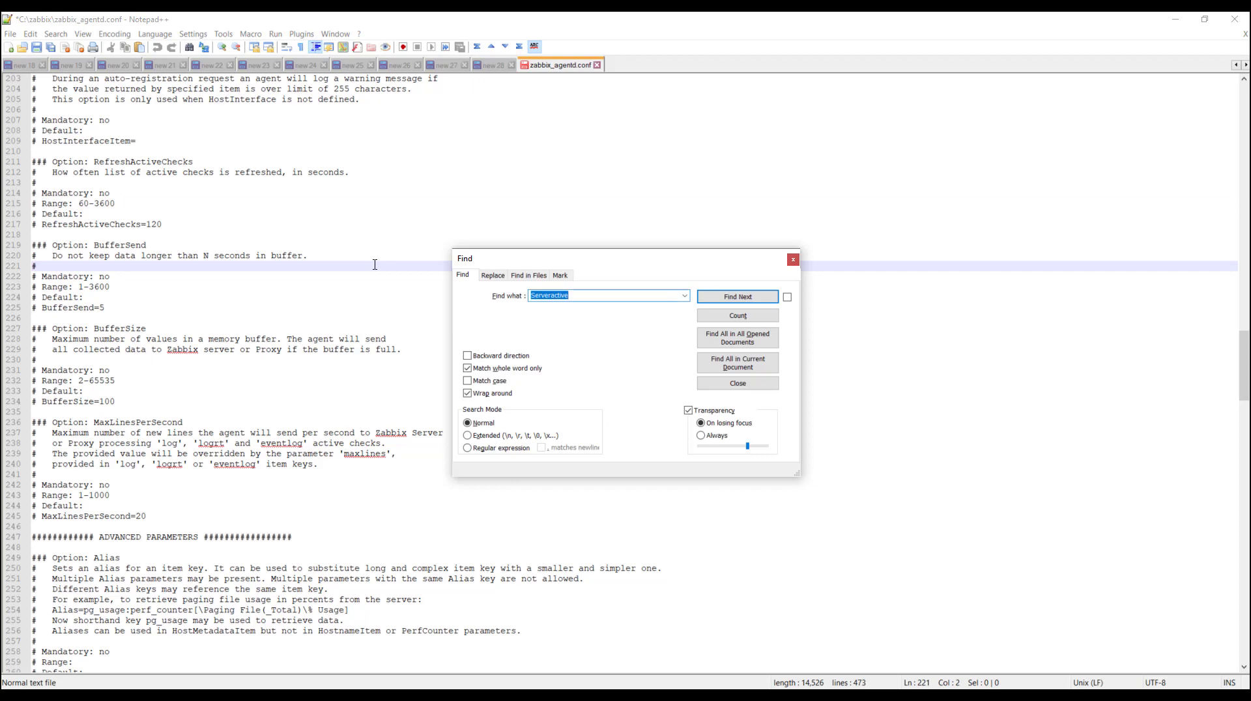
pyautogui.click(737, 297)
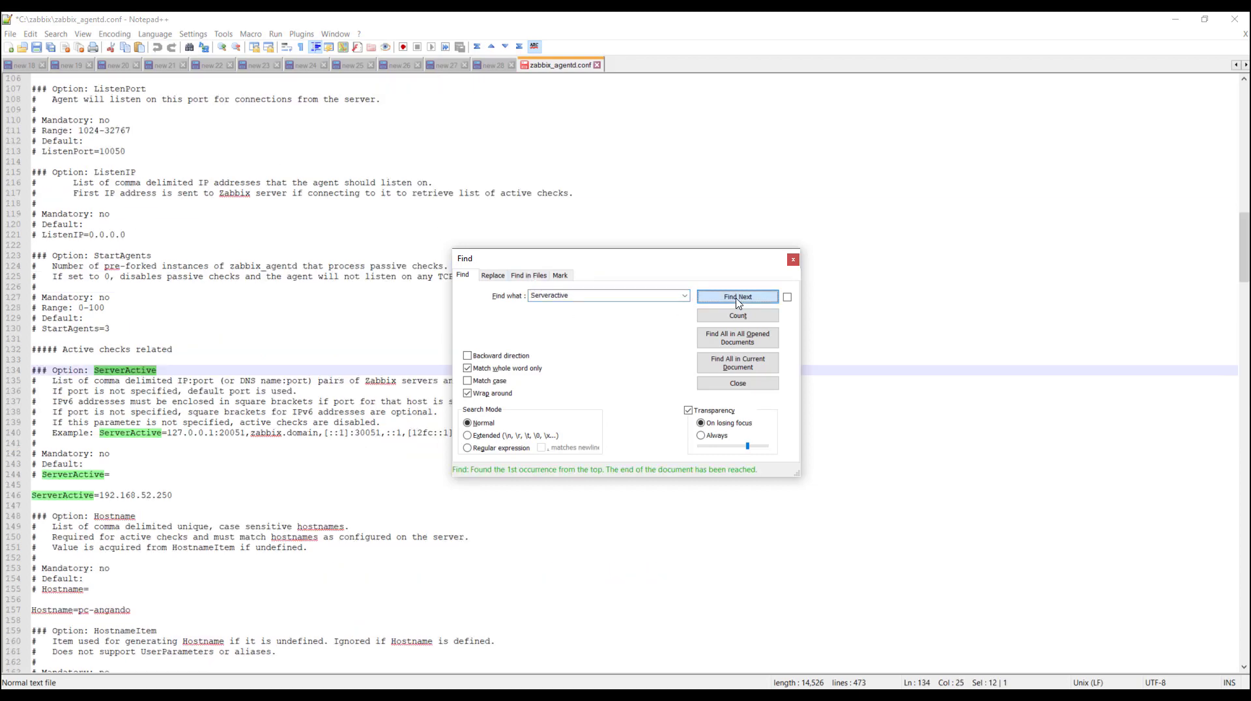
pyautogui.click(87, 496)
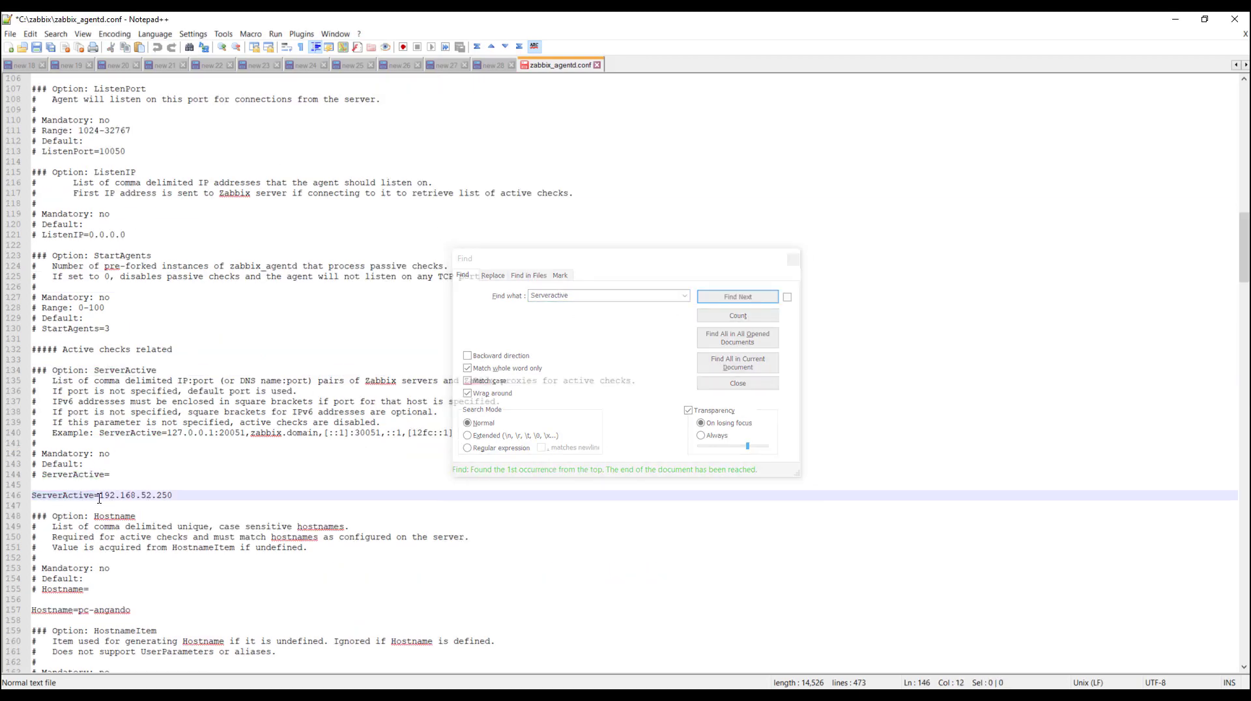
pyautogui.moveTo(173, 495); pyautogui.dragTo(101, 493)
pyautogui.moveTo(131, 611); pyautogui.dragTo(79, 609)
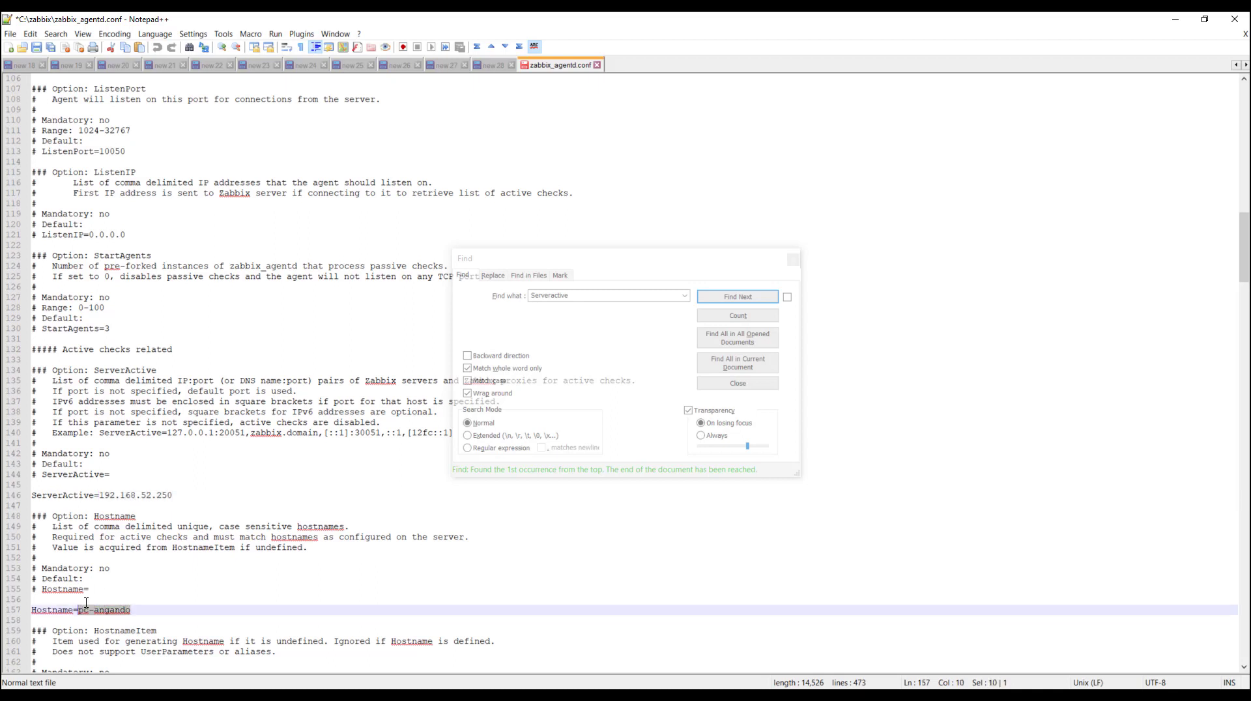
pyautogui.press('Right')
# Save zabbix_agentd.conf and close Notepad++
pyautogui.moveTo(970, 25); pyautogui.dragTo(814, 86)
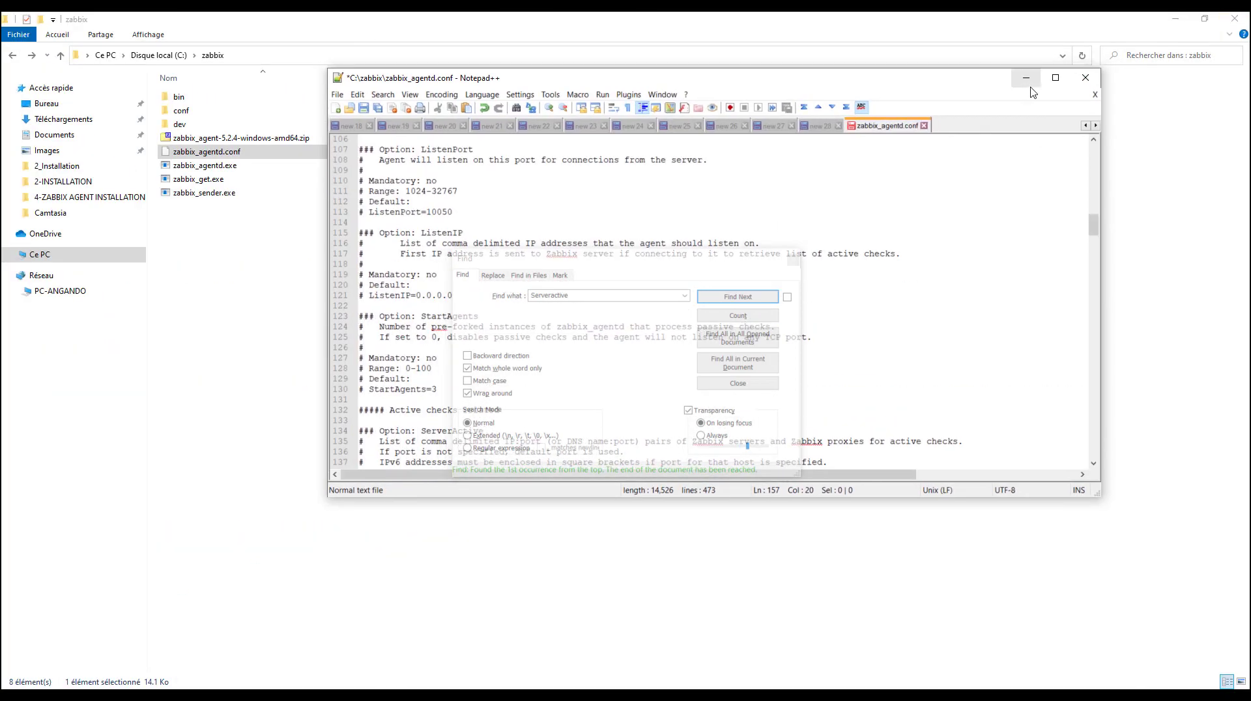
pyautogui.click(604, 228)
pyautogui.hotkey('ctrl', 's')
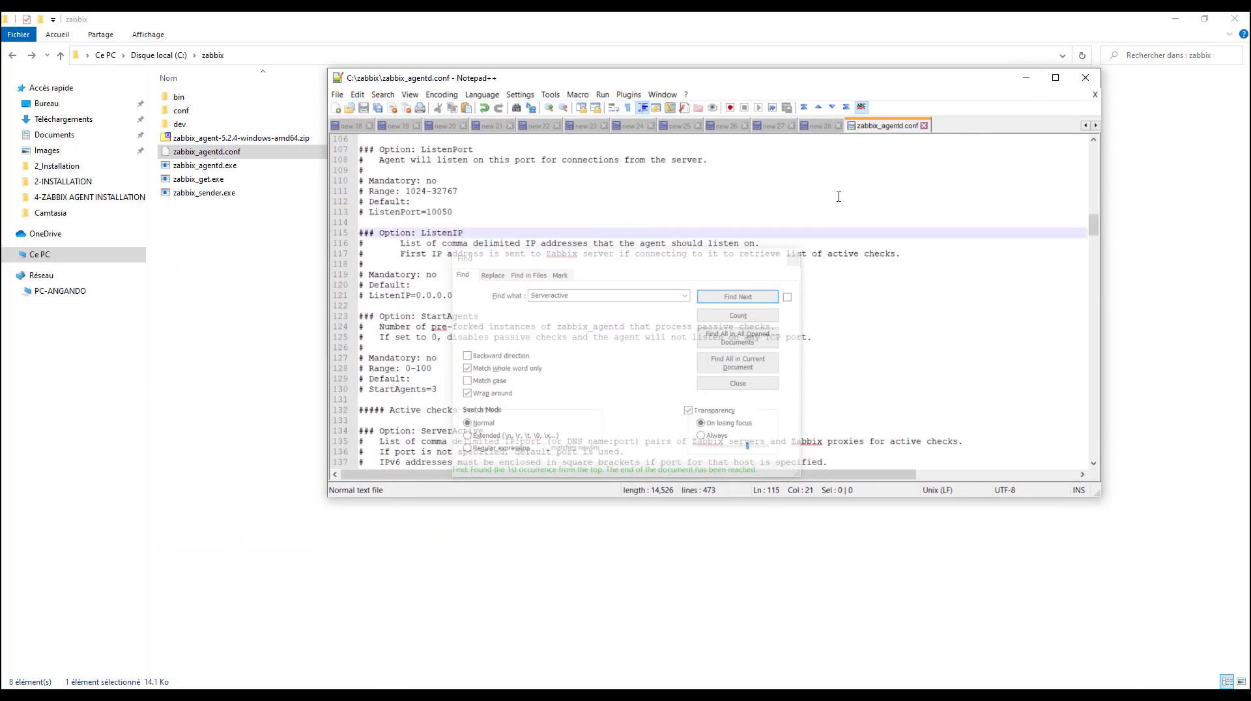
pyautogui.click(1085, 77)
# Switch to the Zabbix dashboard in Firefox and open the form for creating a new host from the host configuration
pyautogui.click(520, 327)
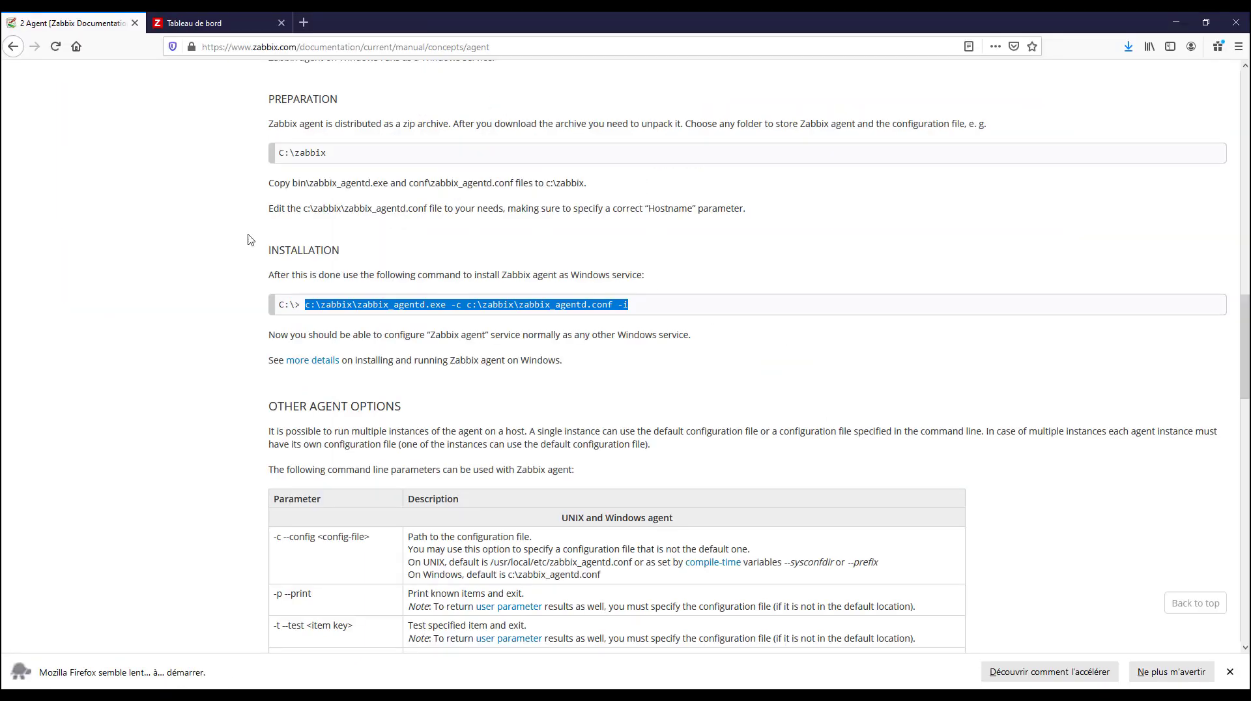
pyautogui.click(202, 24)
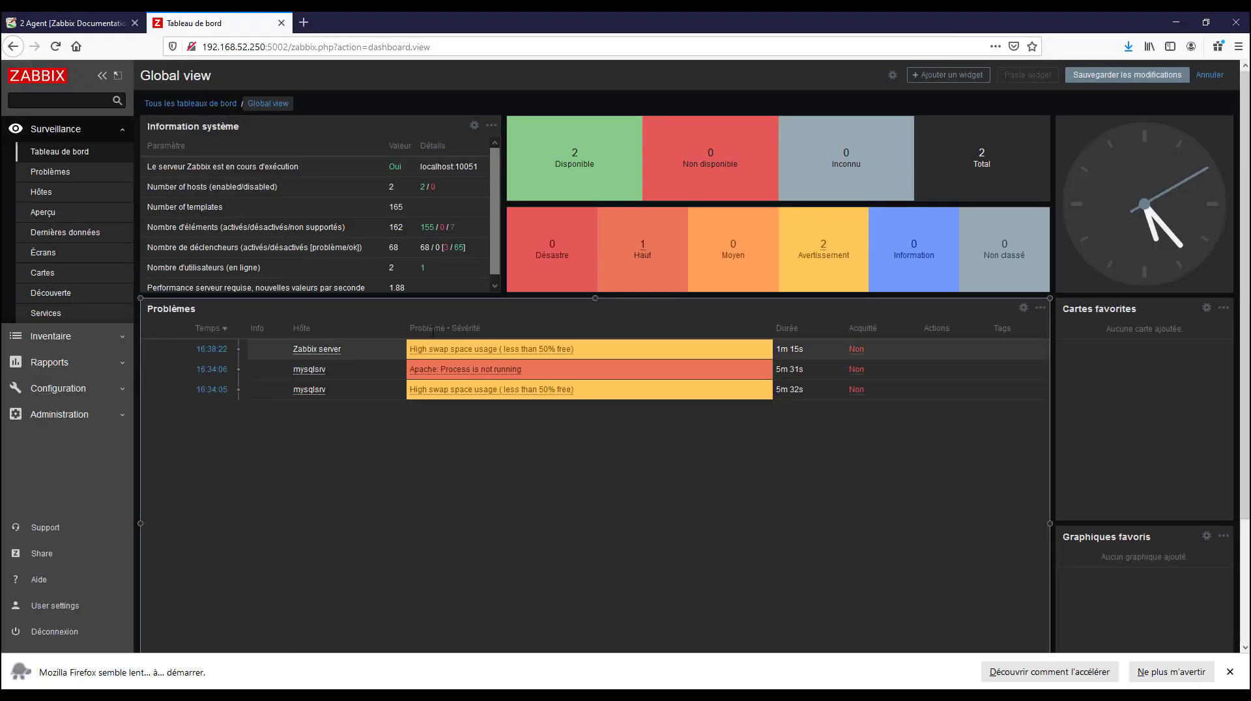
pyautogui.scroll(-3, 584, 414)
pyautogui.scroll(3, 584, 415)
pyautogui.moveTo(445, 374)
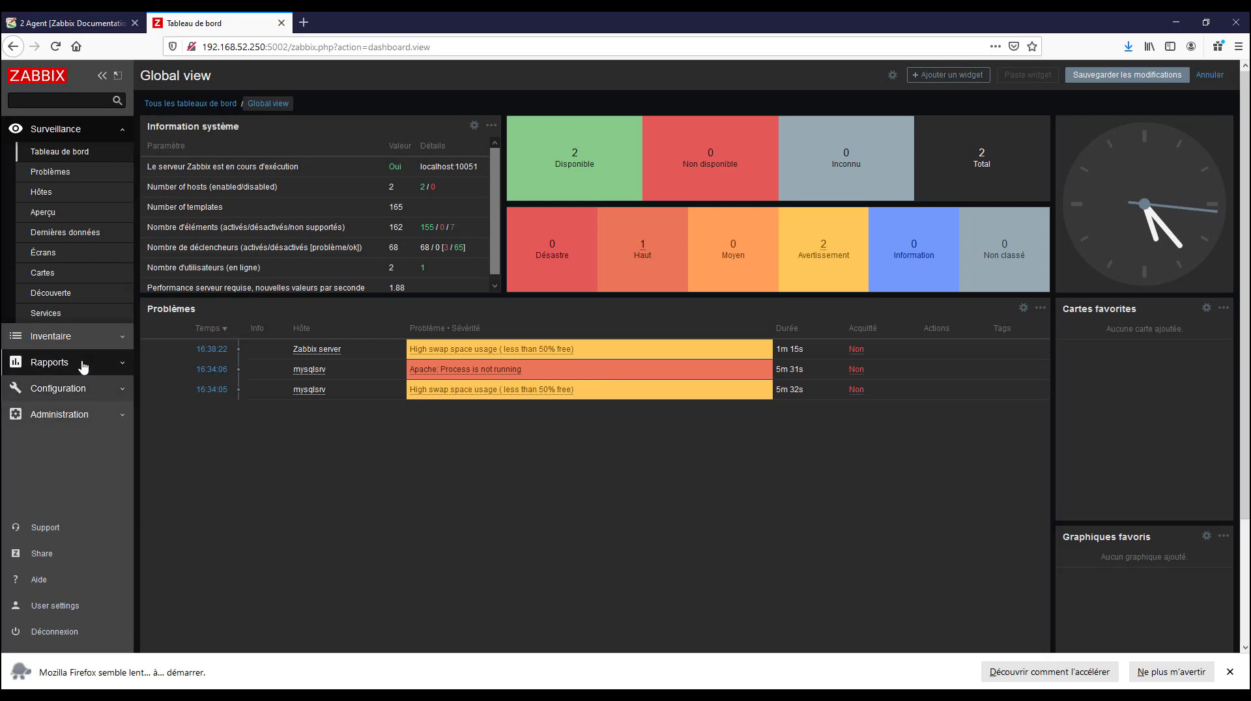
pyautogui.click(112, 394)
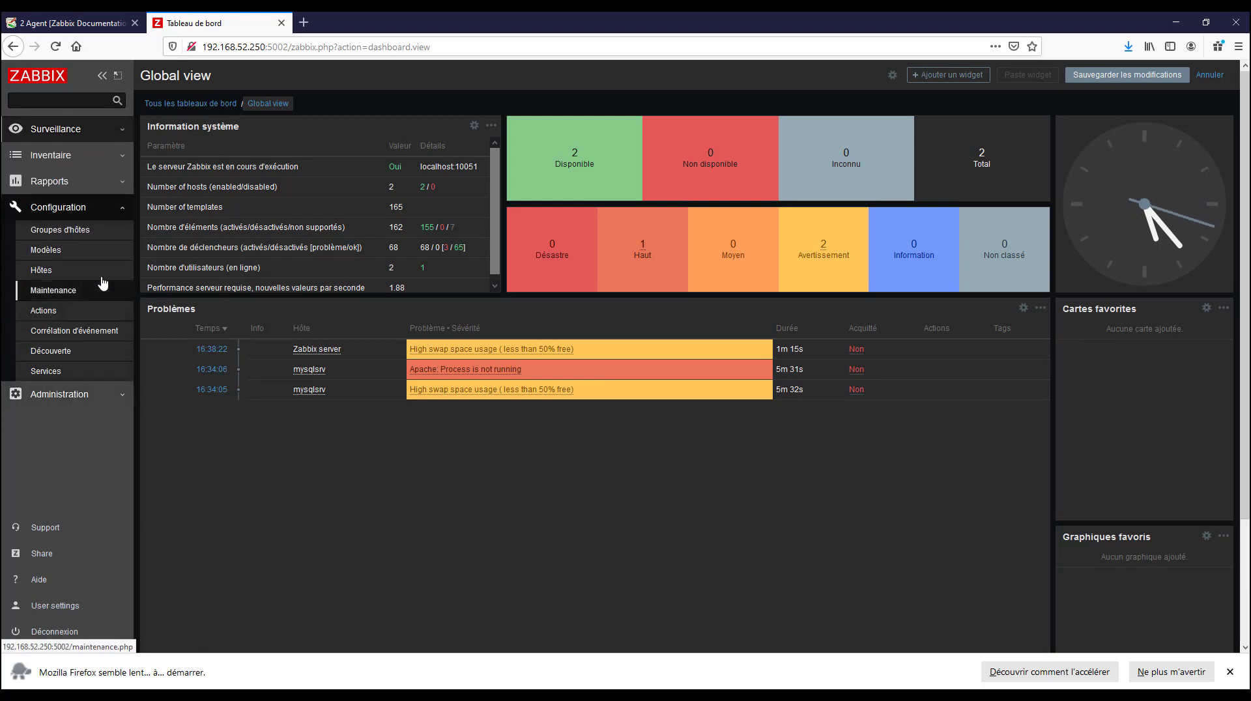
pyautogui.click(65, 277)
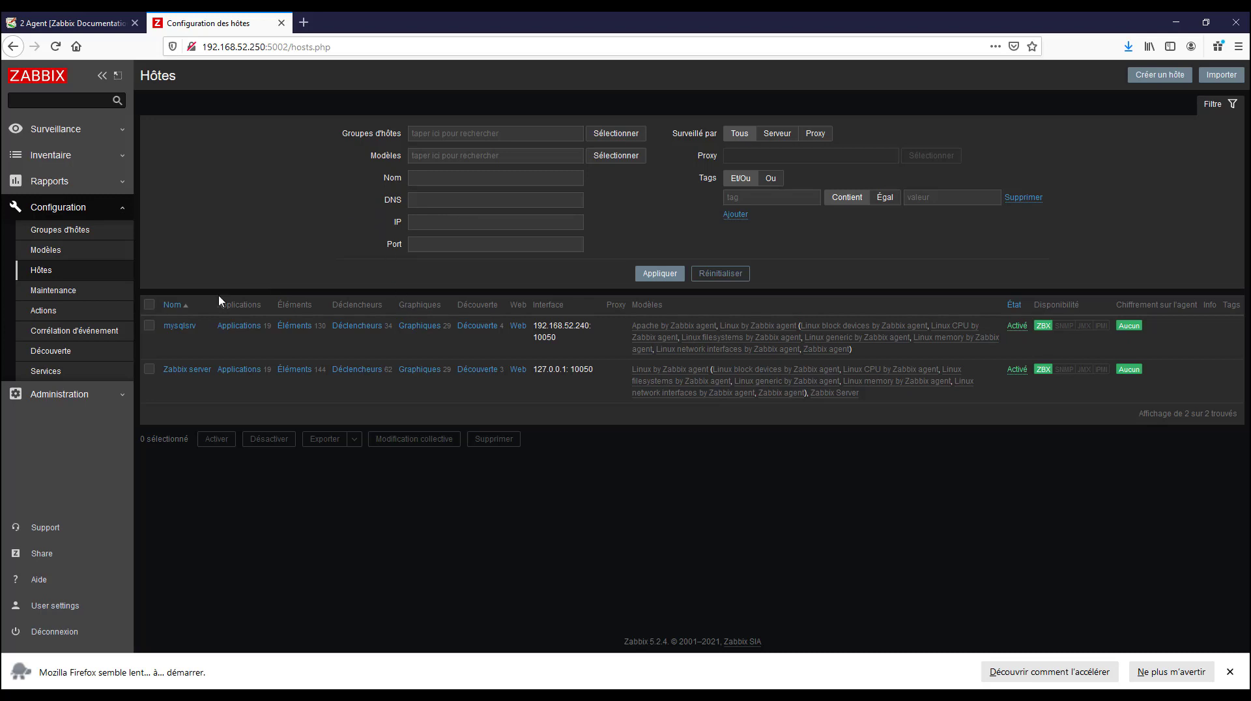
pyautogui.click(1145, 79)
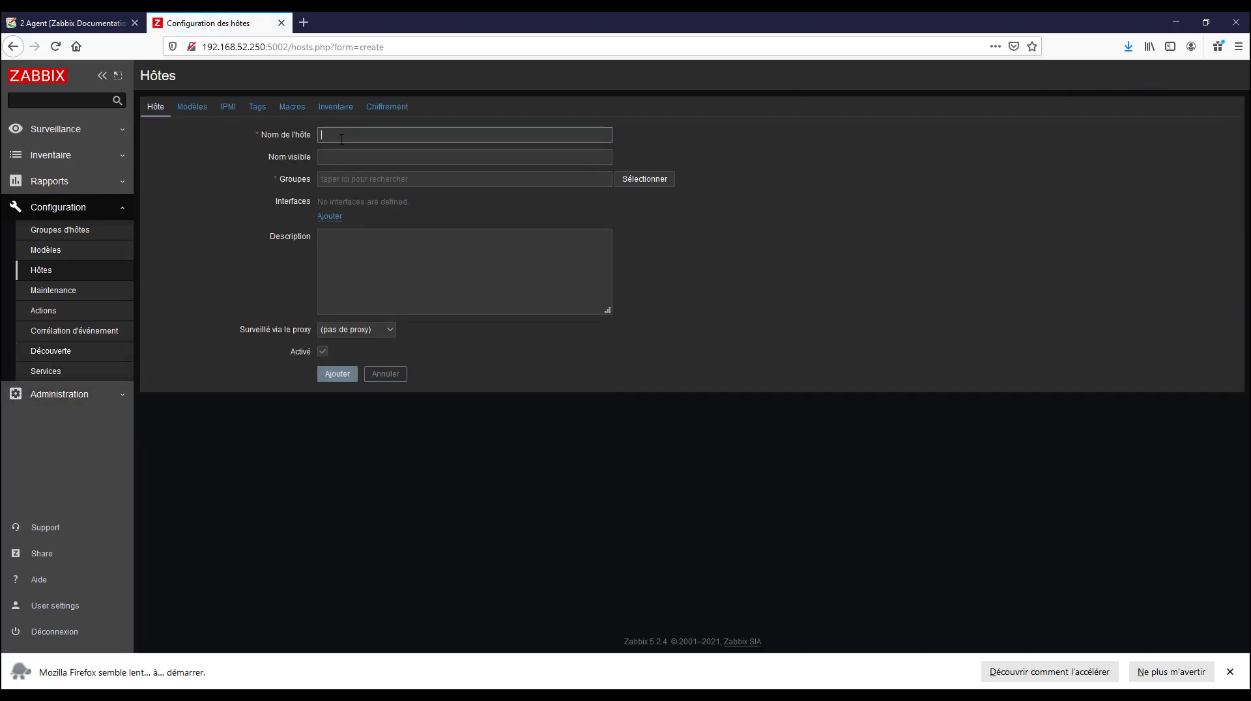
# Name the new host pc-angando and assign it to a new host group called windows
pyautogui.write('pc-angando')
pyautogui.click(346, 182)
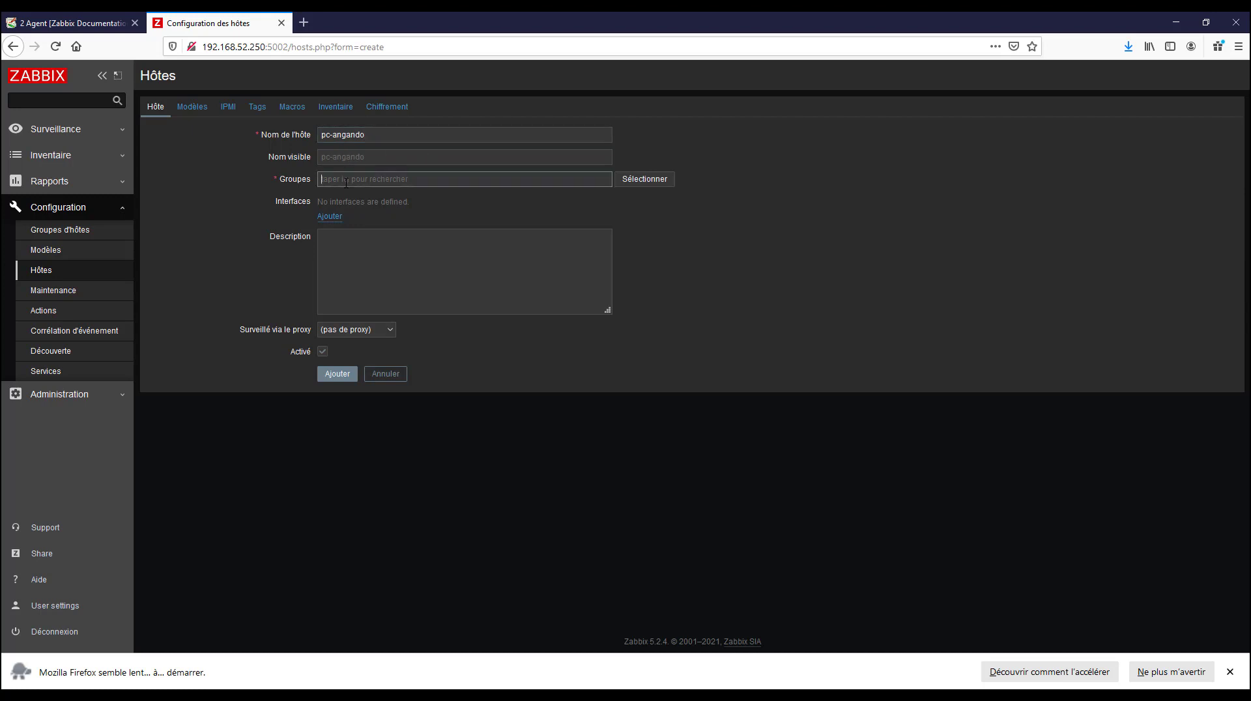
pyautogui.write('s')
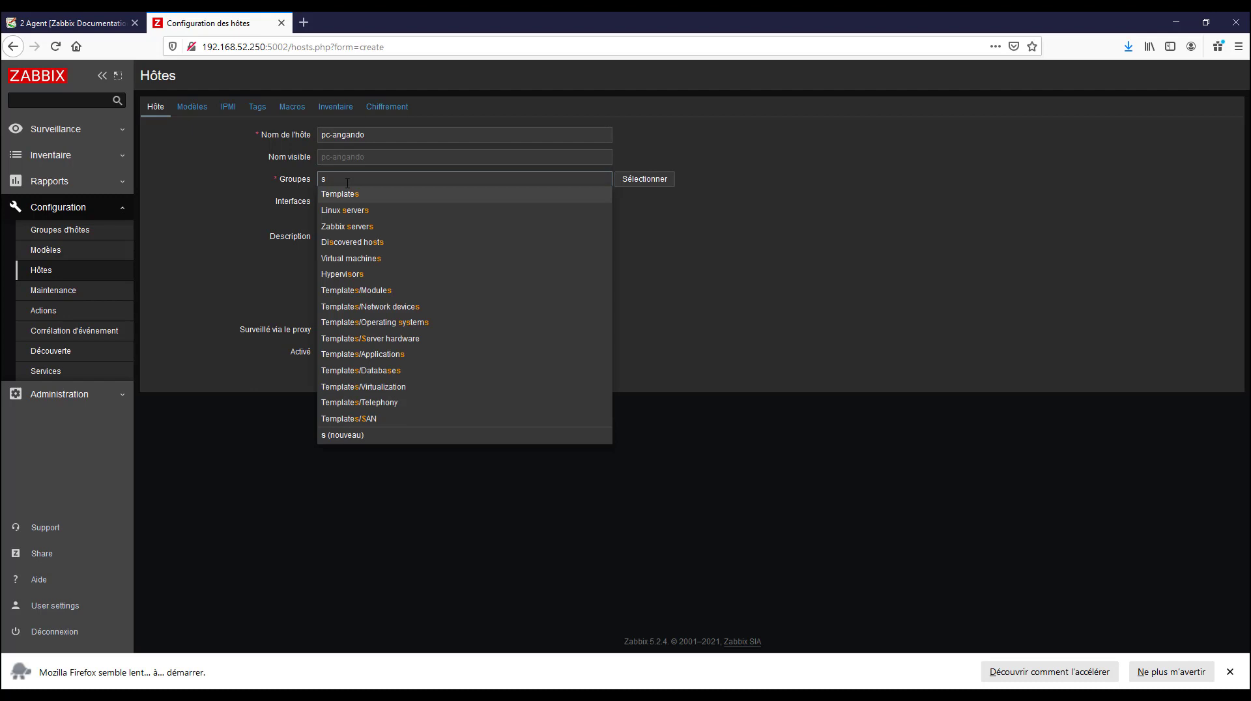
pyautogui.press('BackSpace')
pyautogui.write('window')
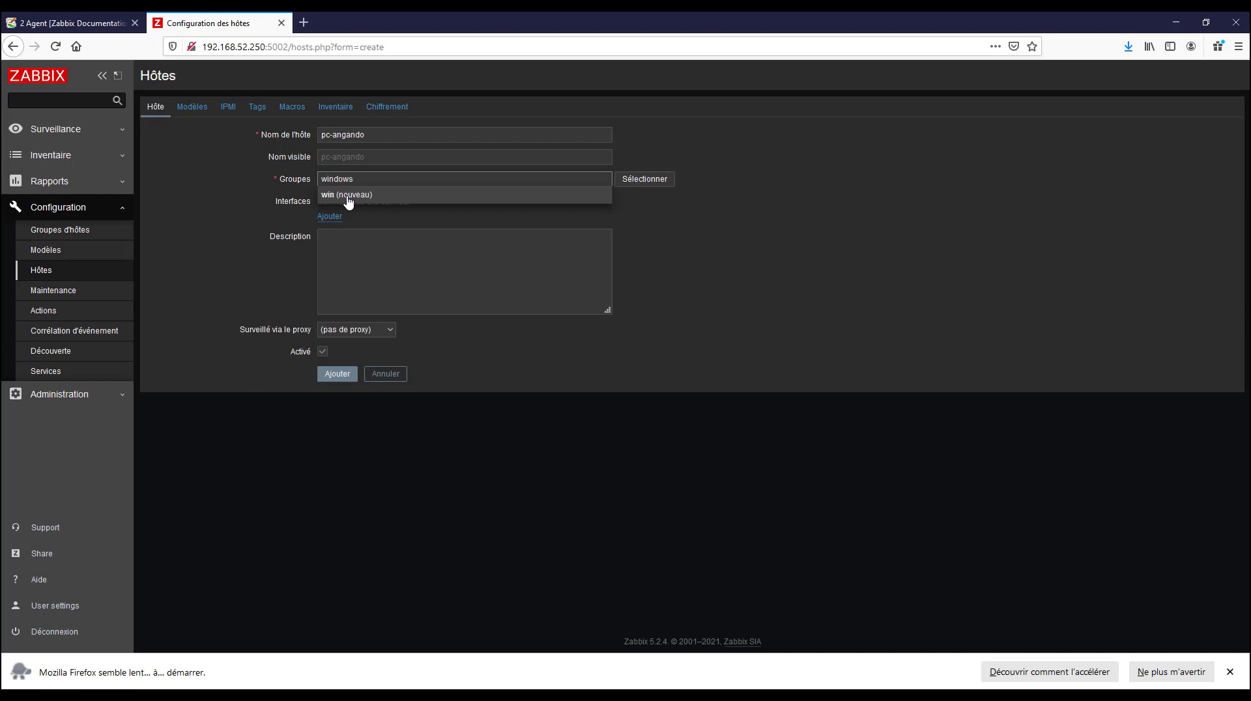
pyautogui.write('s')
pyautogui.click(380, 196)
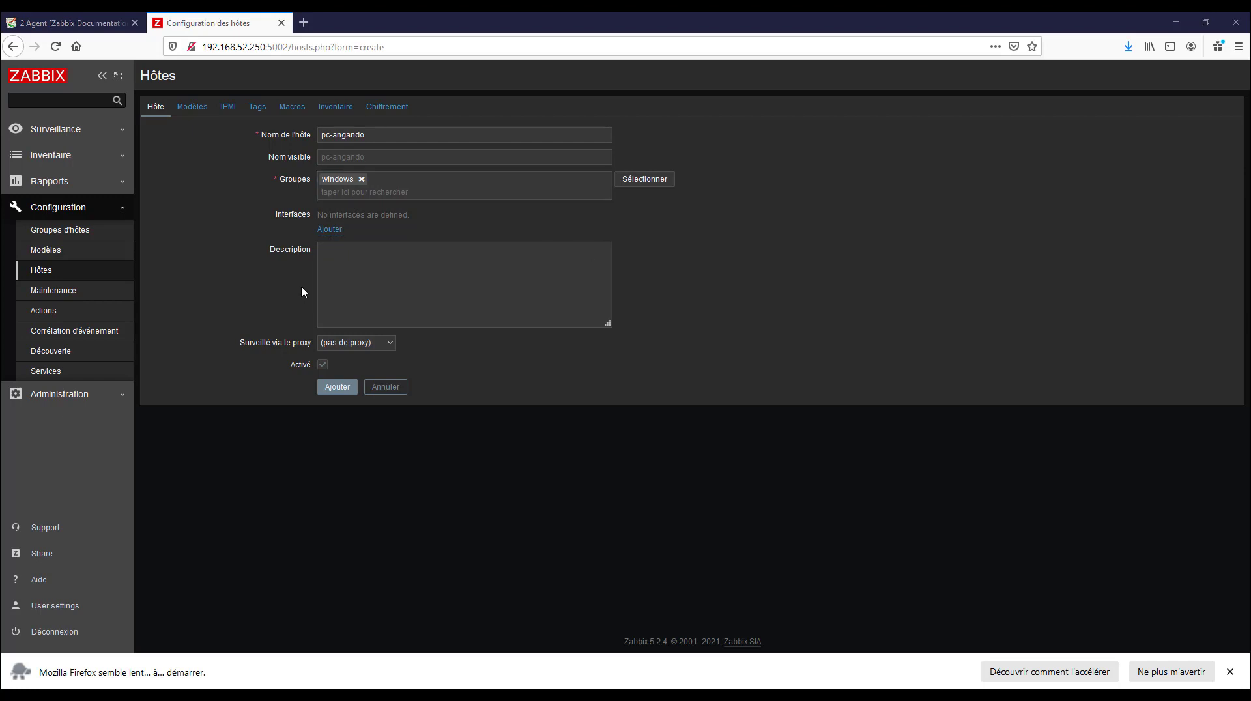
# Add an Agent interface to the new host
pyautogui.click(339, 235)
pyautogui.click(358, 256)
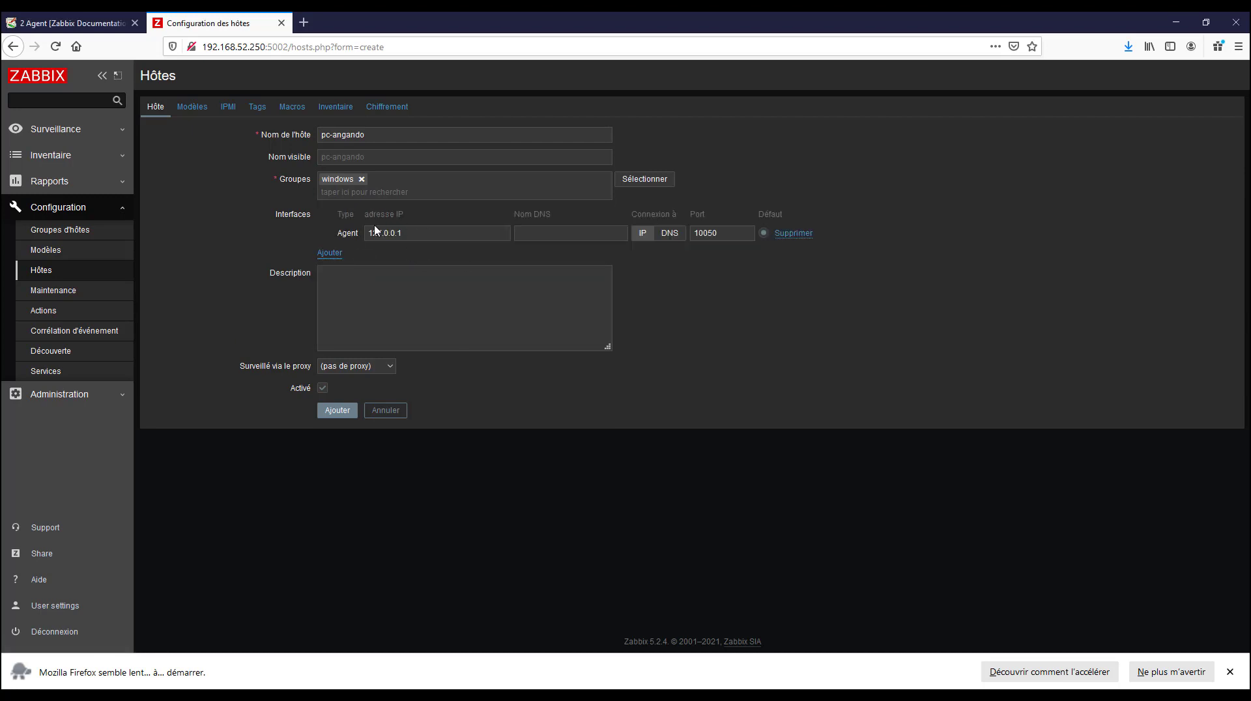
pyautogui.moveTo(404, 233); pyautogui.dragTo(322, 222)
pyautogui.click(432, 232)
pyautogui.moveTo(398, 233); pyautogui.dragTo(309, 225)
pyautogui.write('192.16')
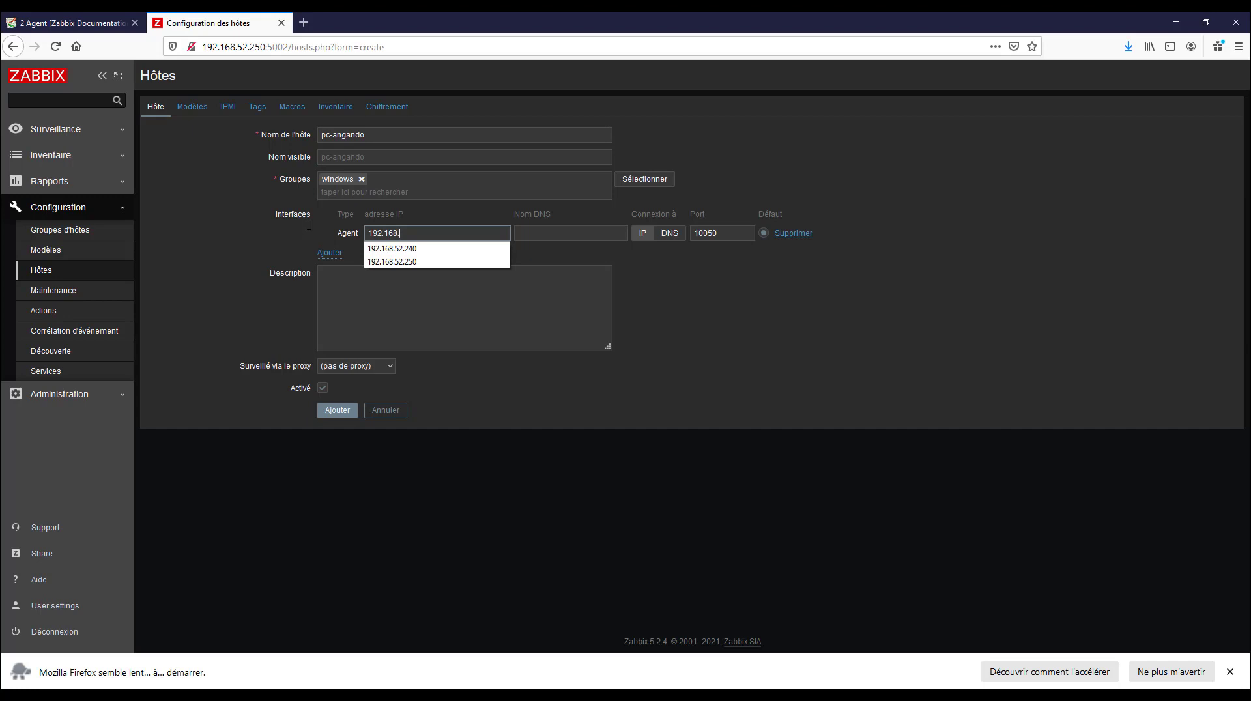
pyautogui.write('8.')
pyautogui.hotkey('ctrl', 'a')
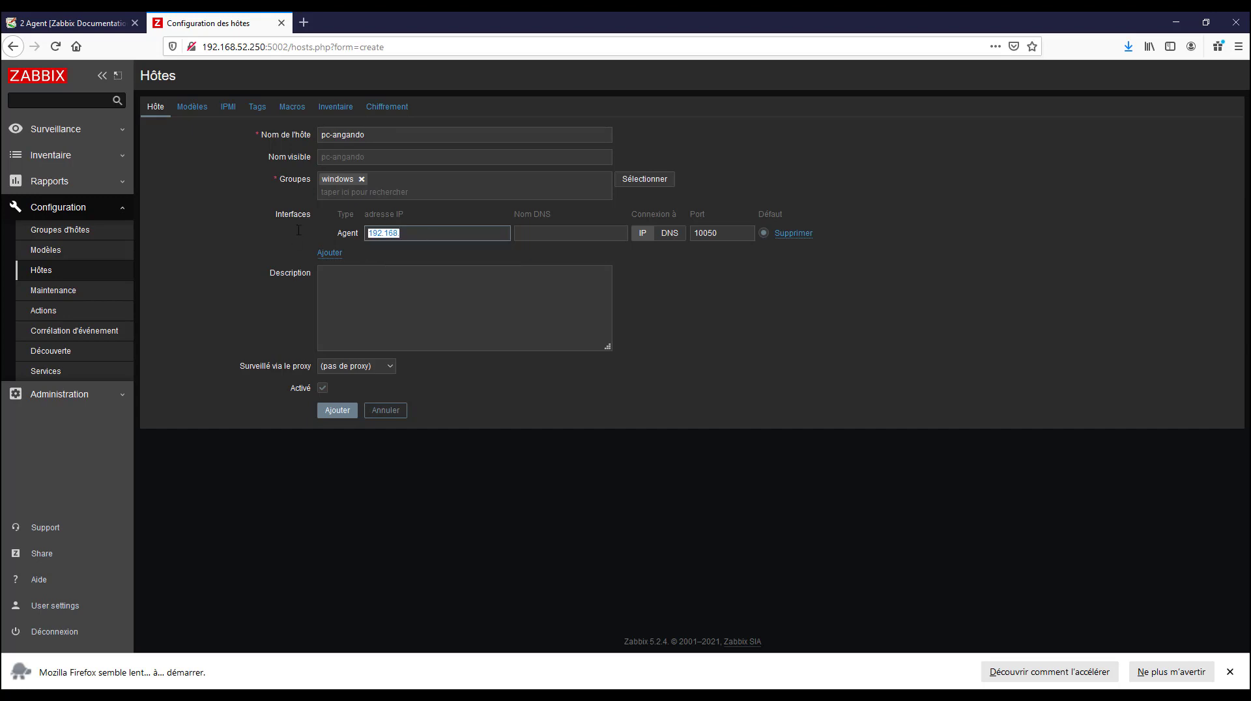
pyautogui.press('BackSpace')
pyautogui.write('1')
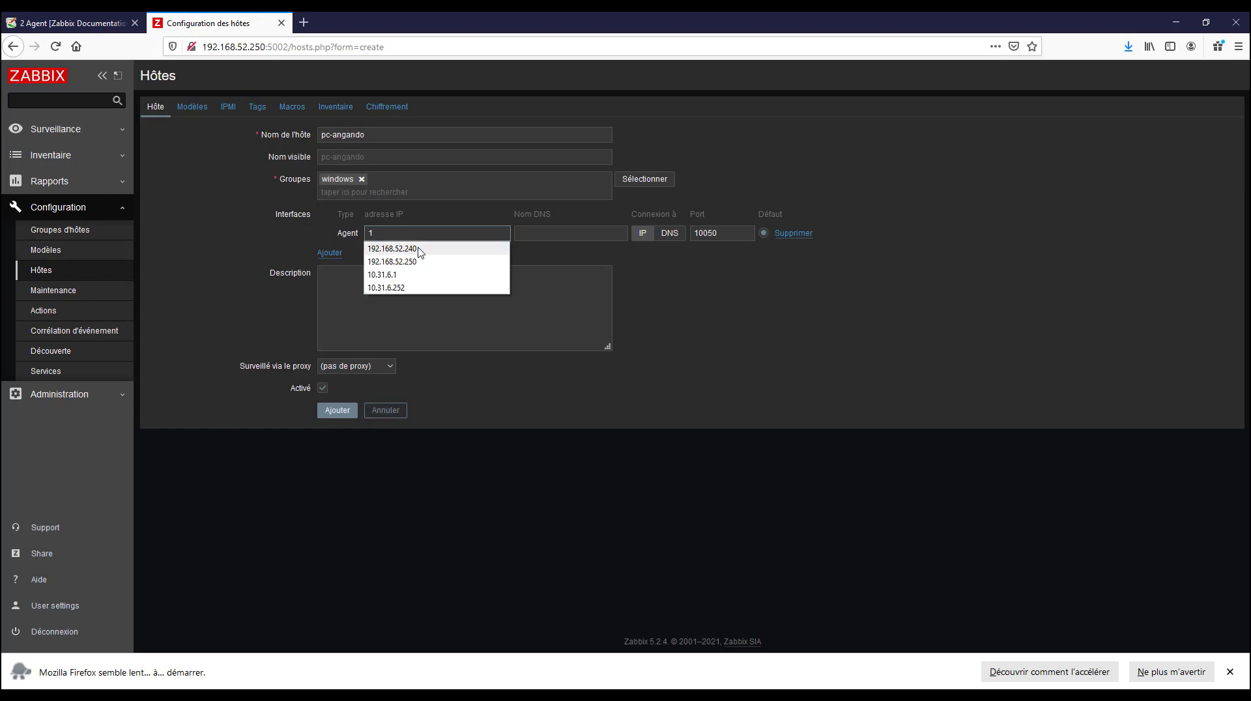
pyautogui.write('27.0.0.1')
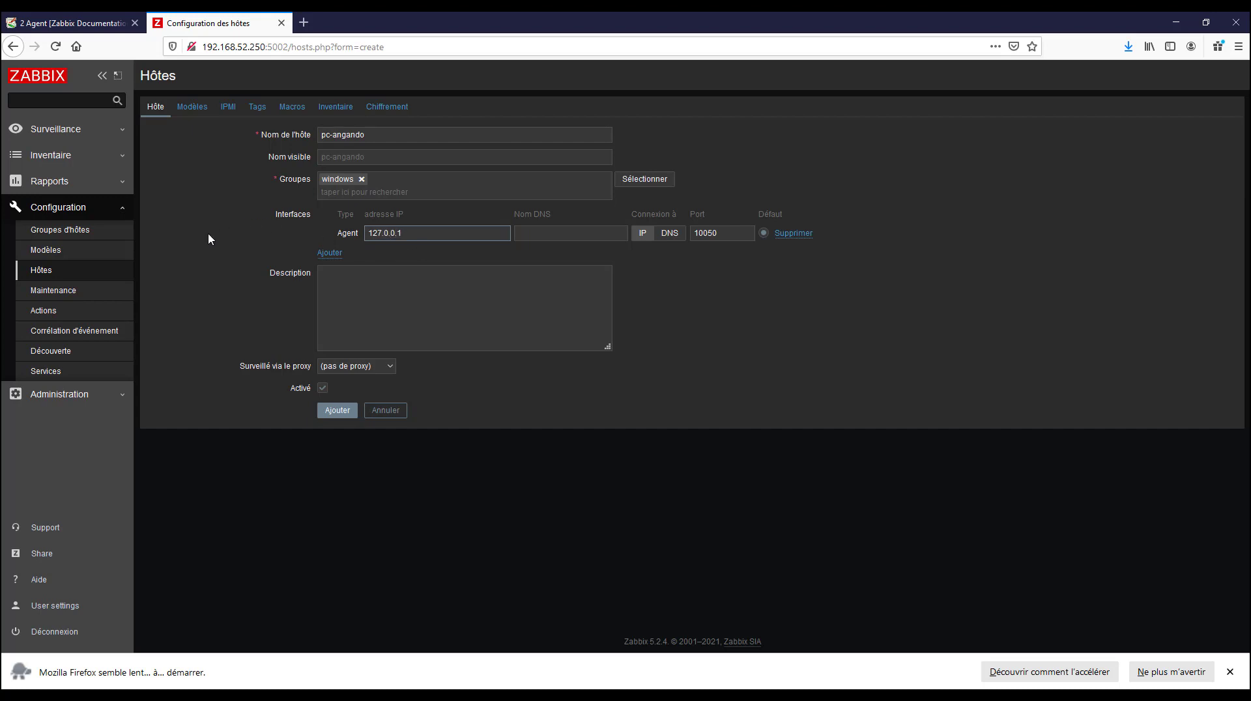
# Link the templates Windows memory by Zabbix agent active and Windows physical disks by Zabbix agent active to the new host
pyautogui.click(195, 107)
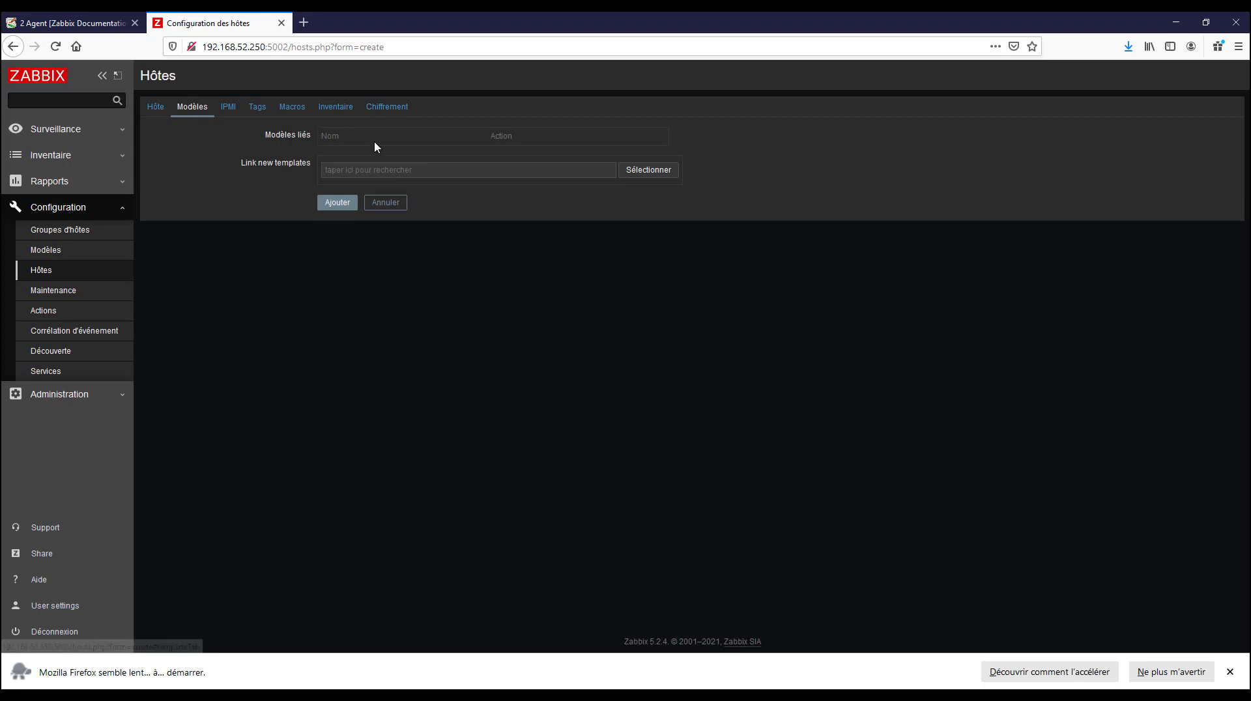
pyautogui.click(350, 169)
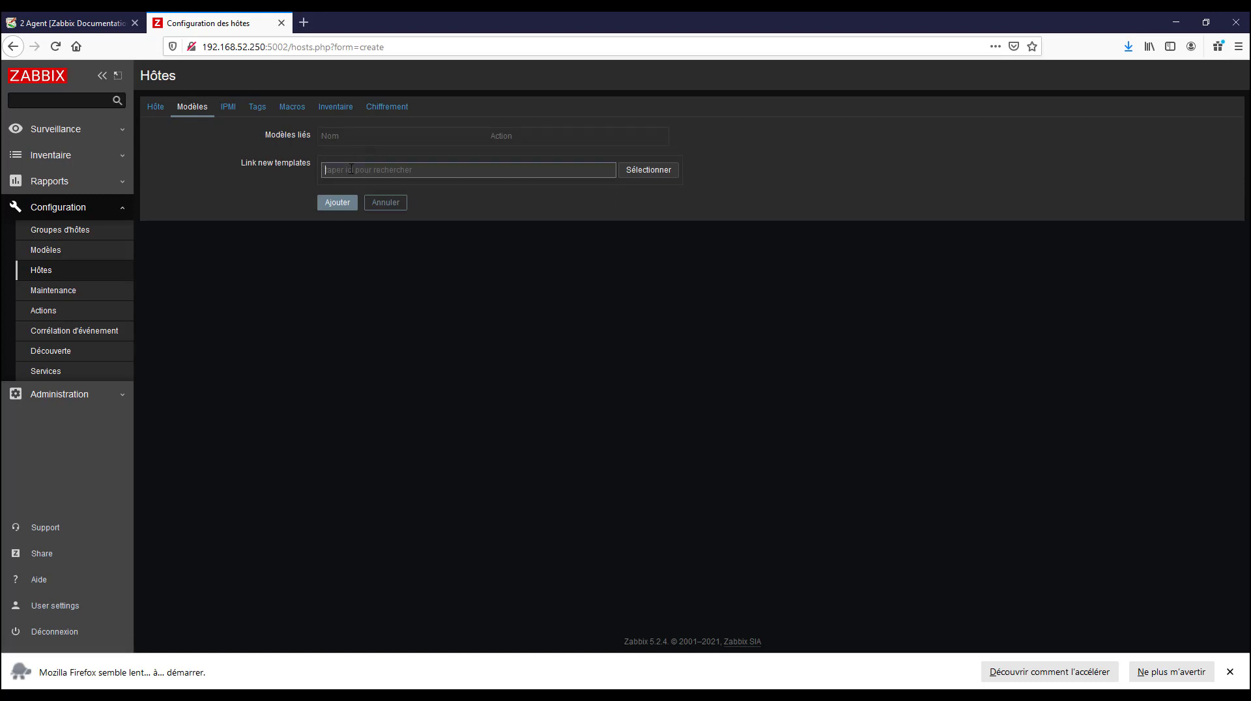
pyautogui.write('windo')
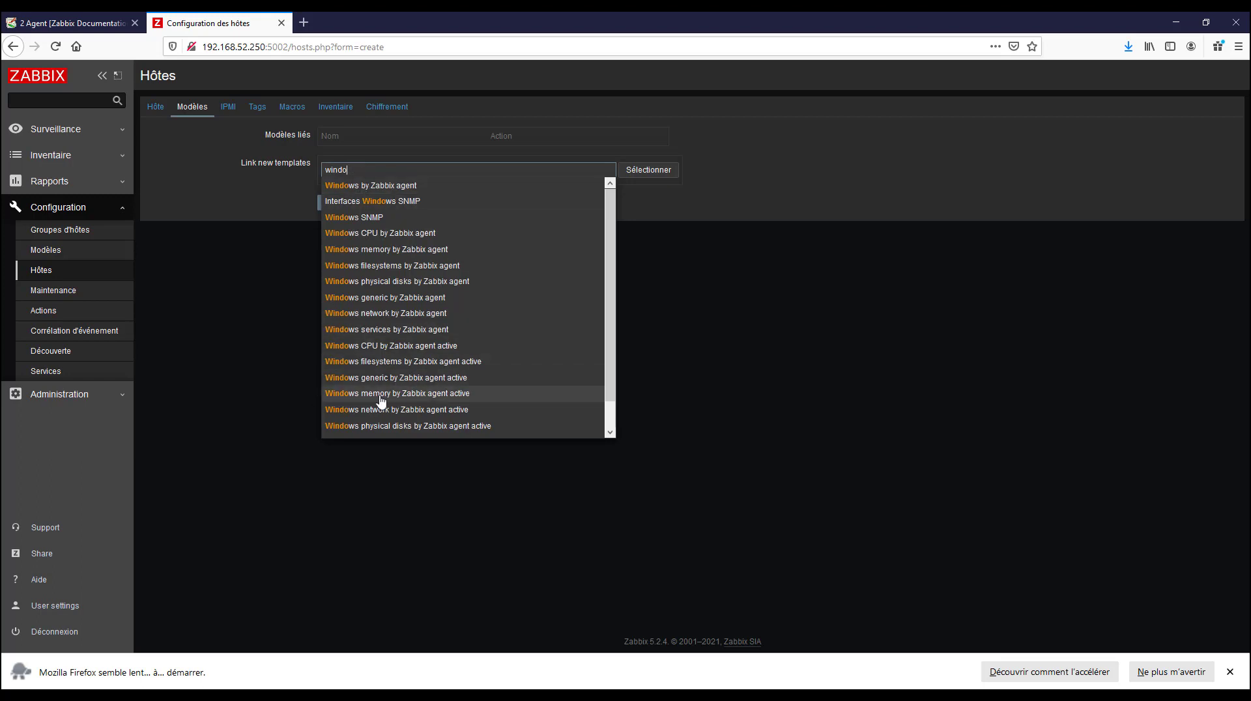
pyautogui.click(445, 400)
pyautogui.write('w')
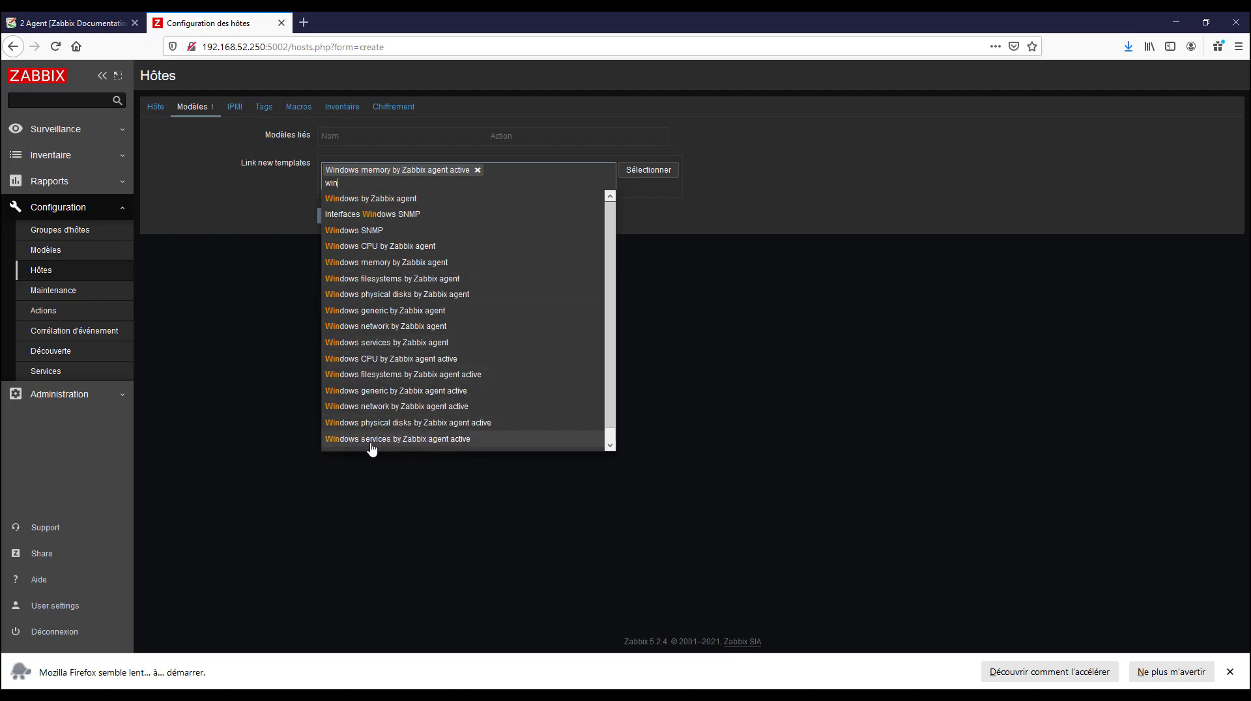
pyautogui.click(443, 430)
# Link the Windows network and Windows CPU by Zabbix agent active templates as well, and add the host
pyautogui.write('w')
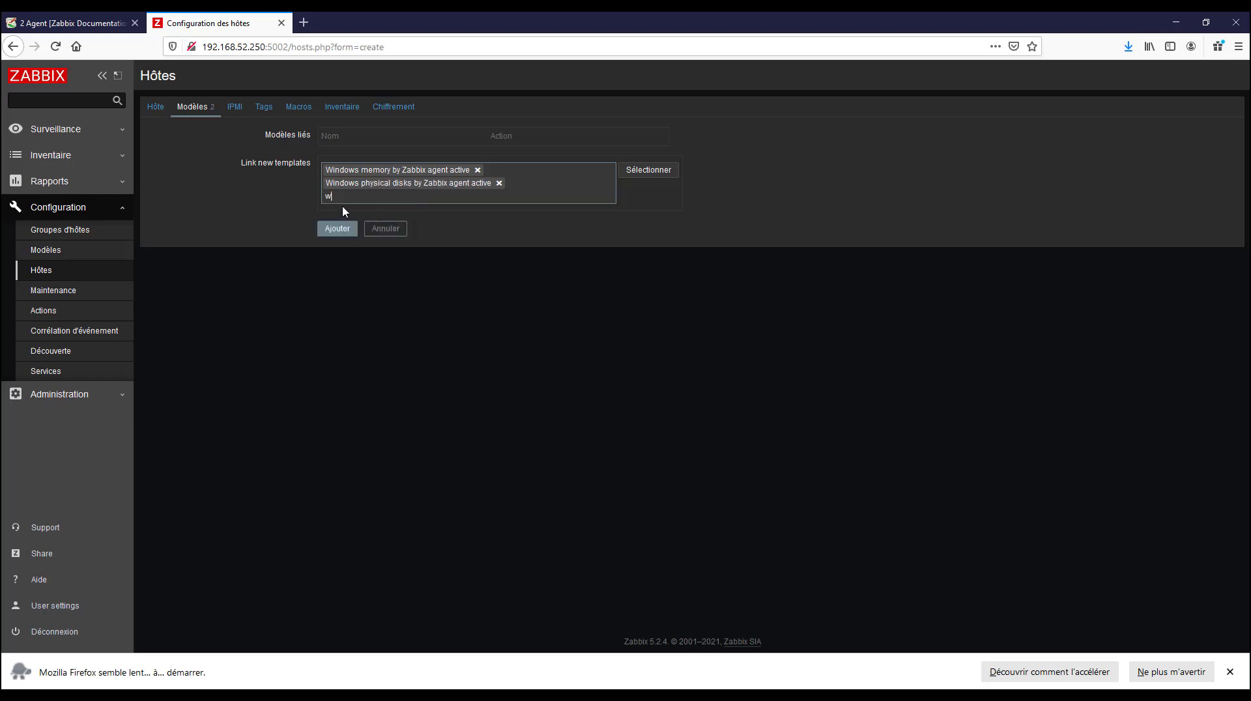
pyautogui.write('ind')
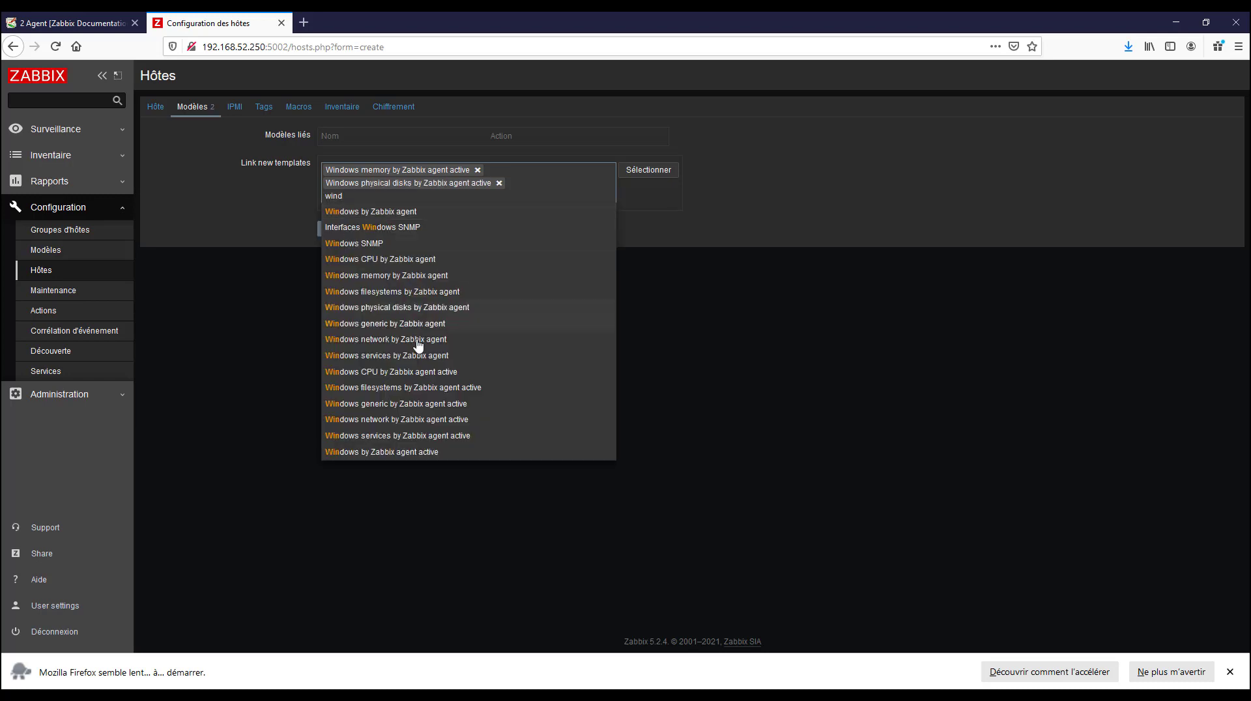
pyautogui.click(424, 422)
pyautogui.write('wi')
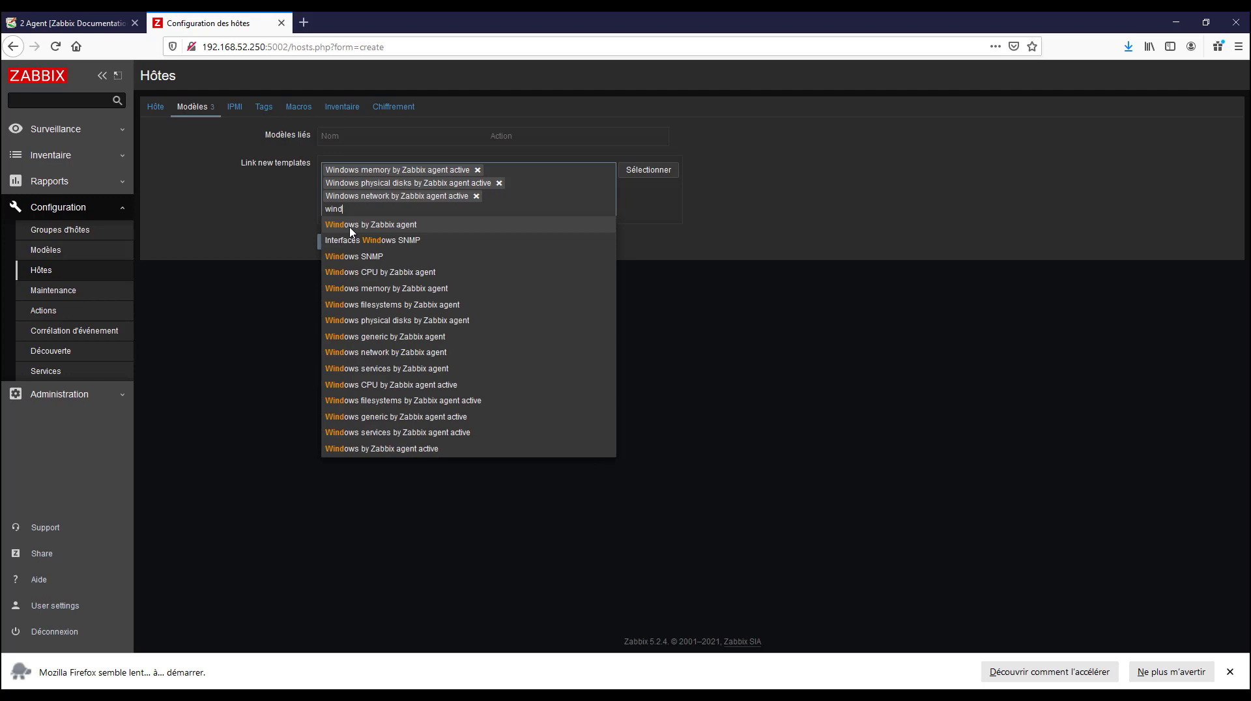
pyautogui.click(454, 386)
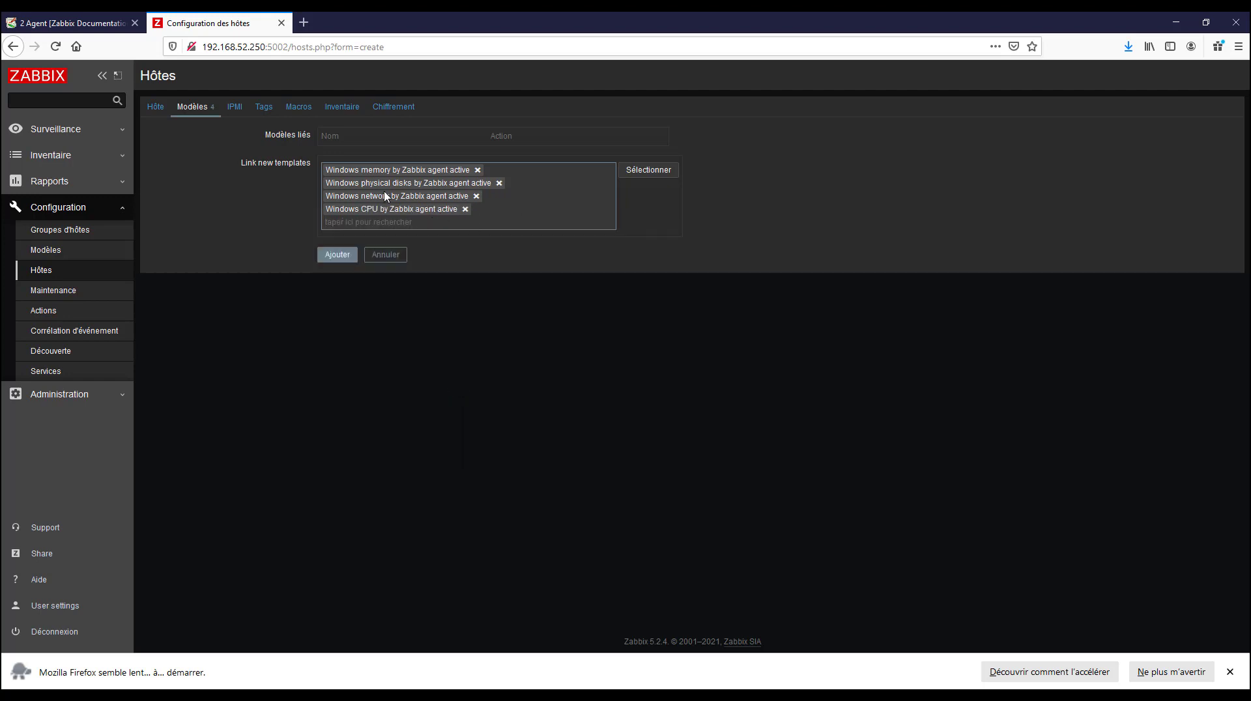
pyautogui.click(338, 256)
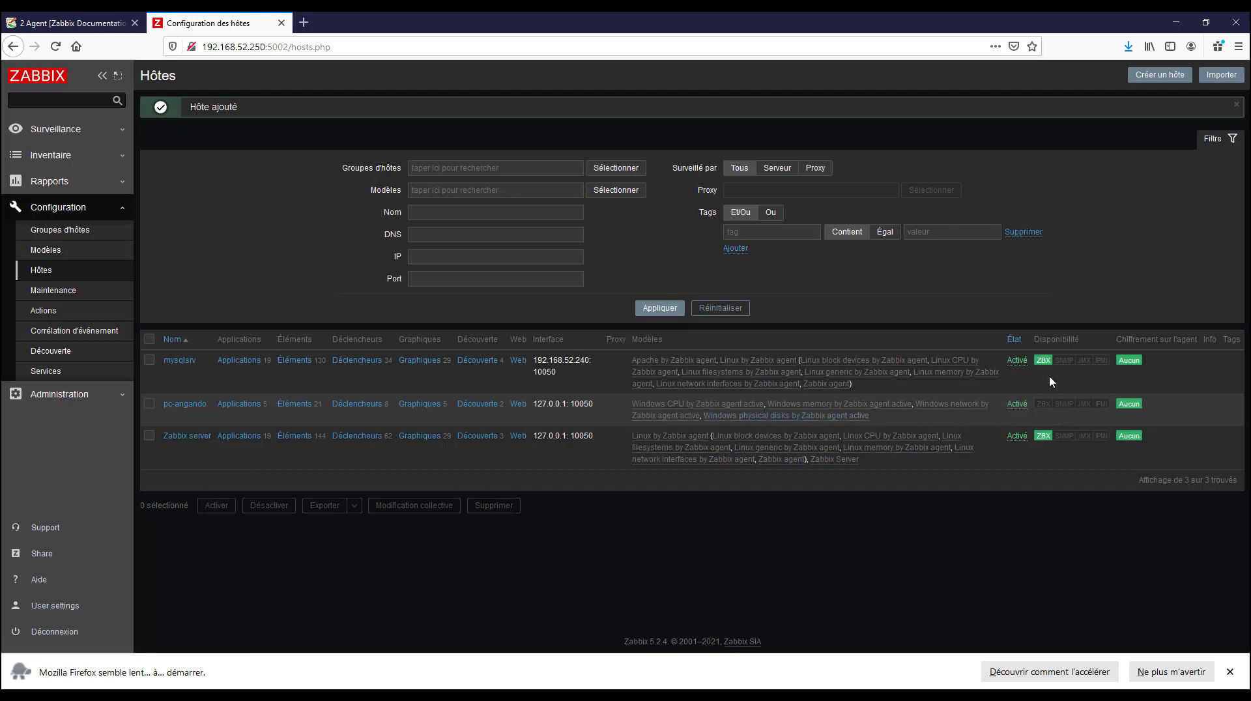
# Check the ZBX availability indicator of pc-angando in the host list
pyautogui.moveTo(1040, 340); pyautogui.dragTo(1066, 340)
pyautogui.click(1040, 404)
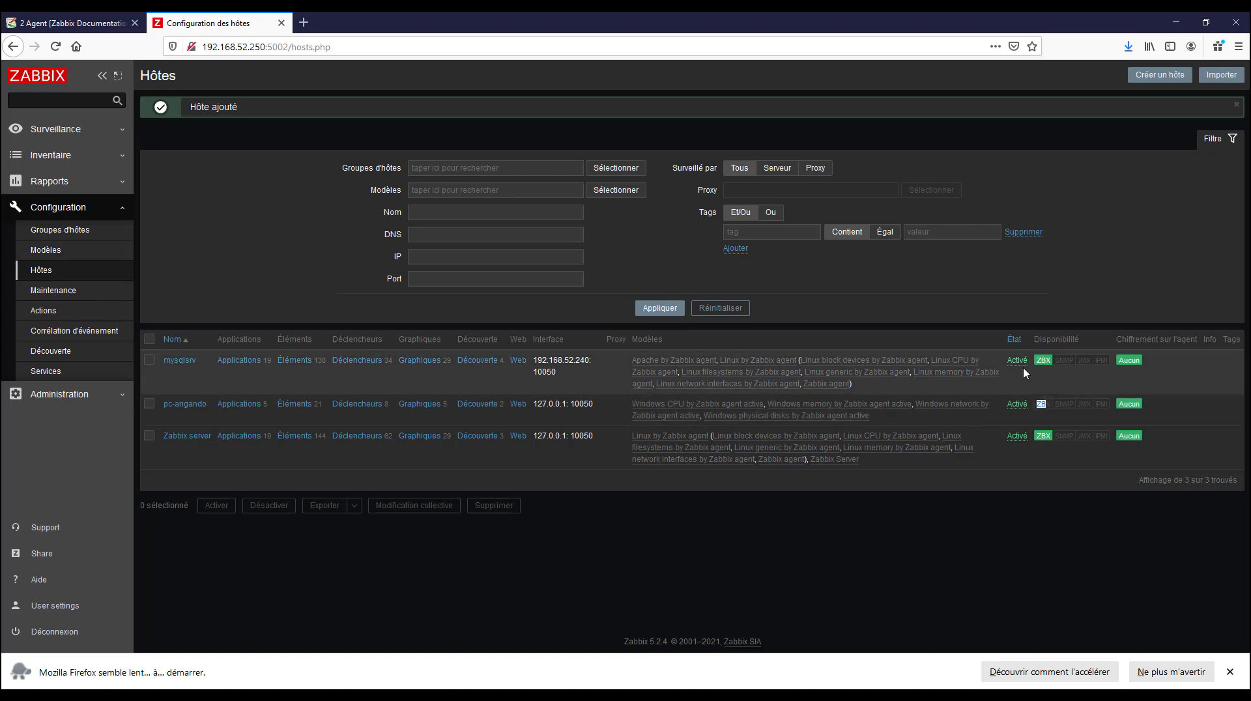
pyautogui.click(1047, 404)
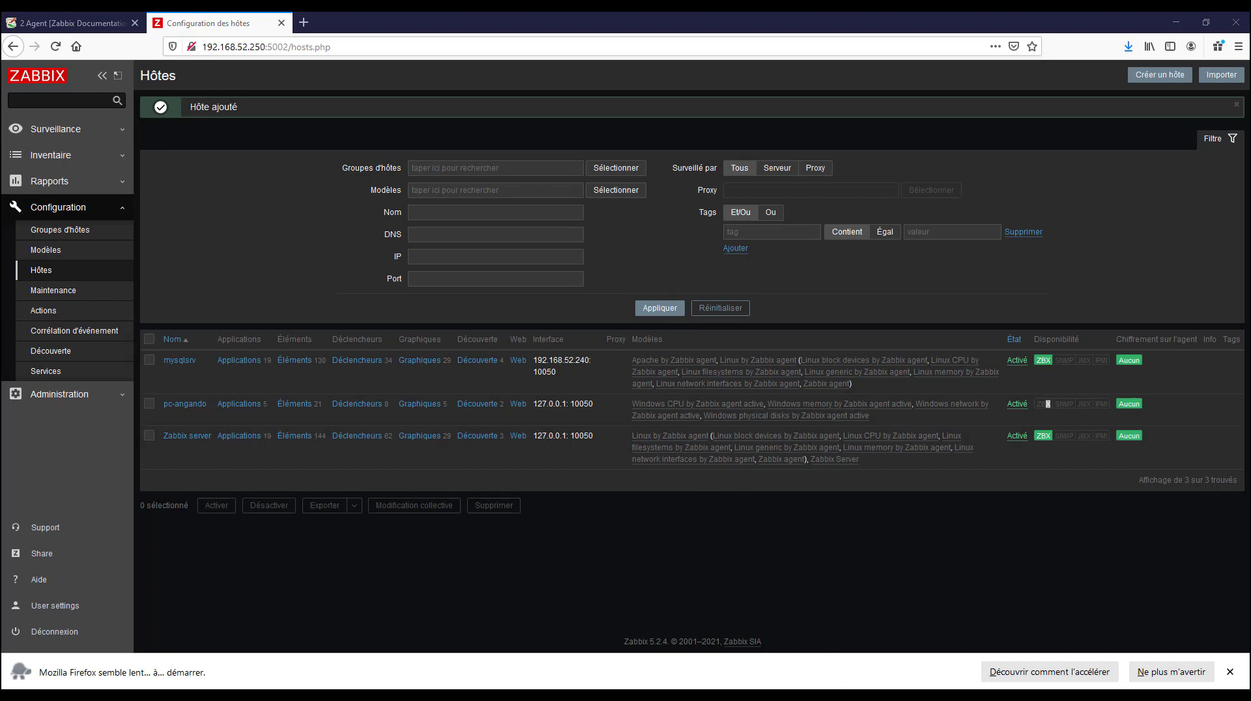
# Find the Zabbix Agent service in the Windows Task Manager and open the Services console from it
pyautogui.rightClick(831, 695)
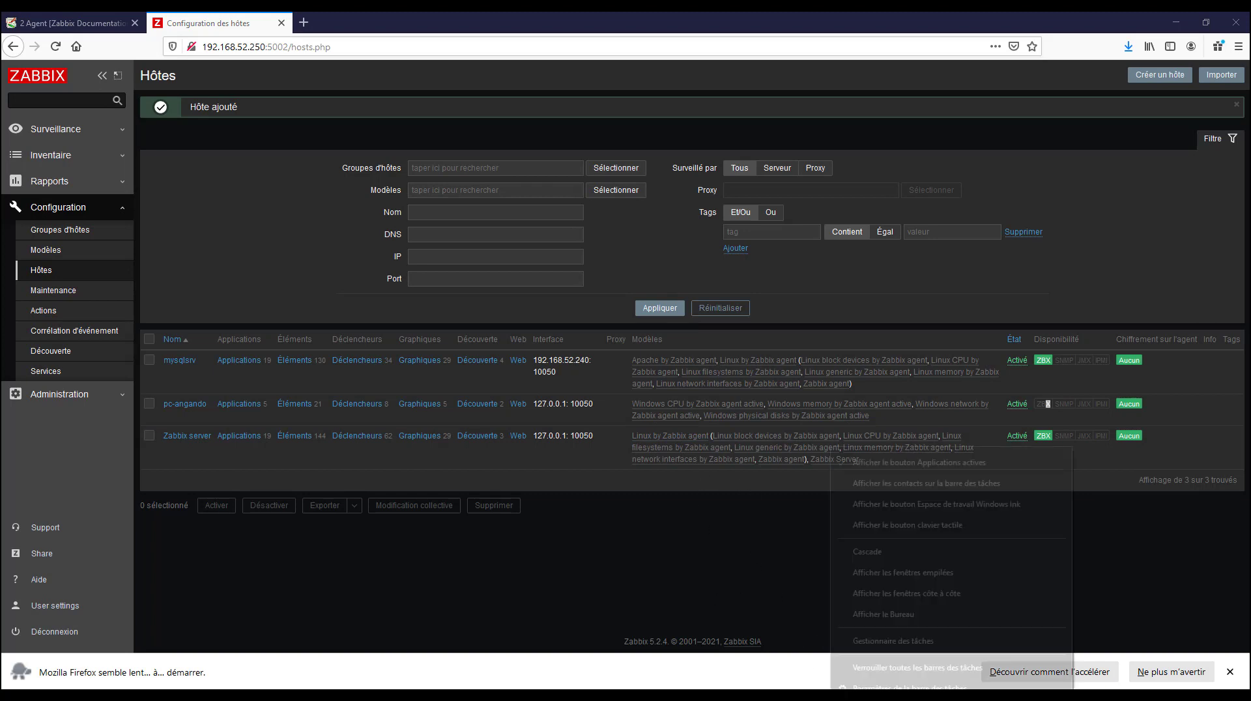
pyautogui.click(893, 641)
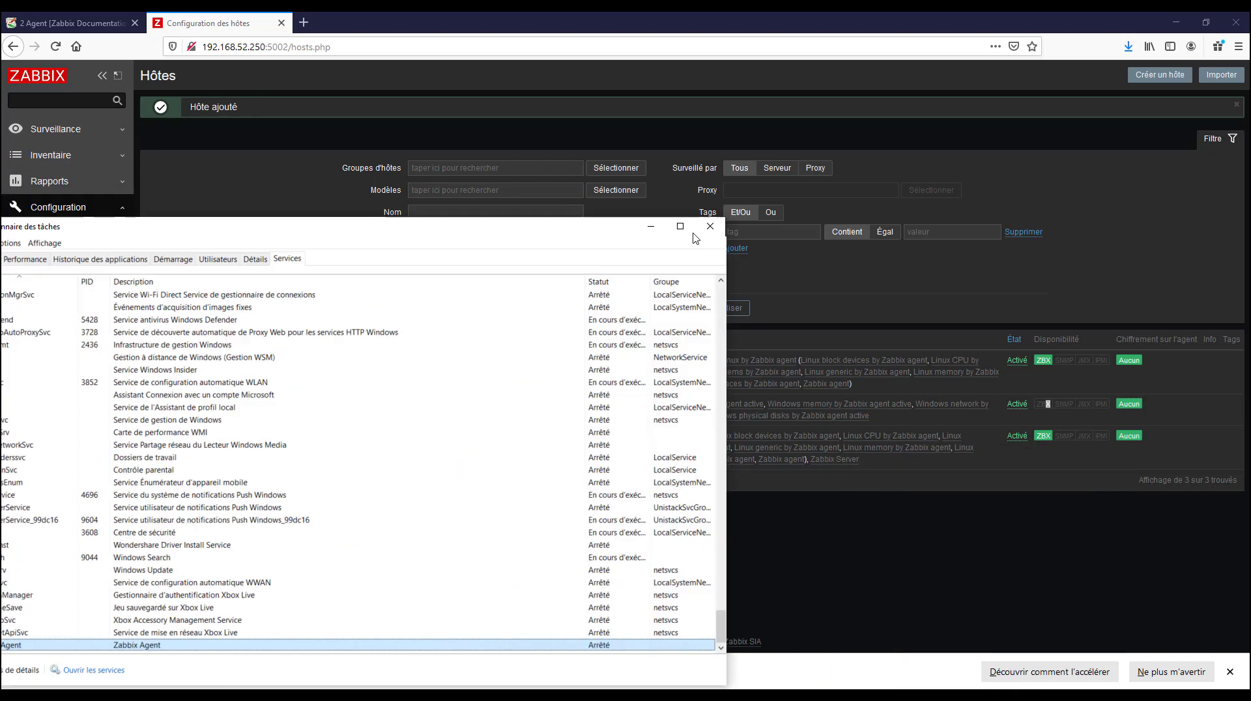
pyautogui.moveTo(693, 234); pyautogui.dragTo(766, 103)
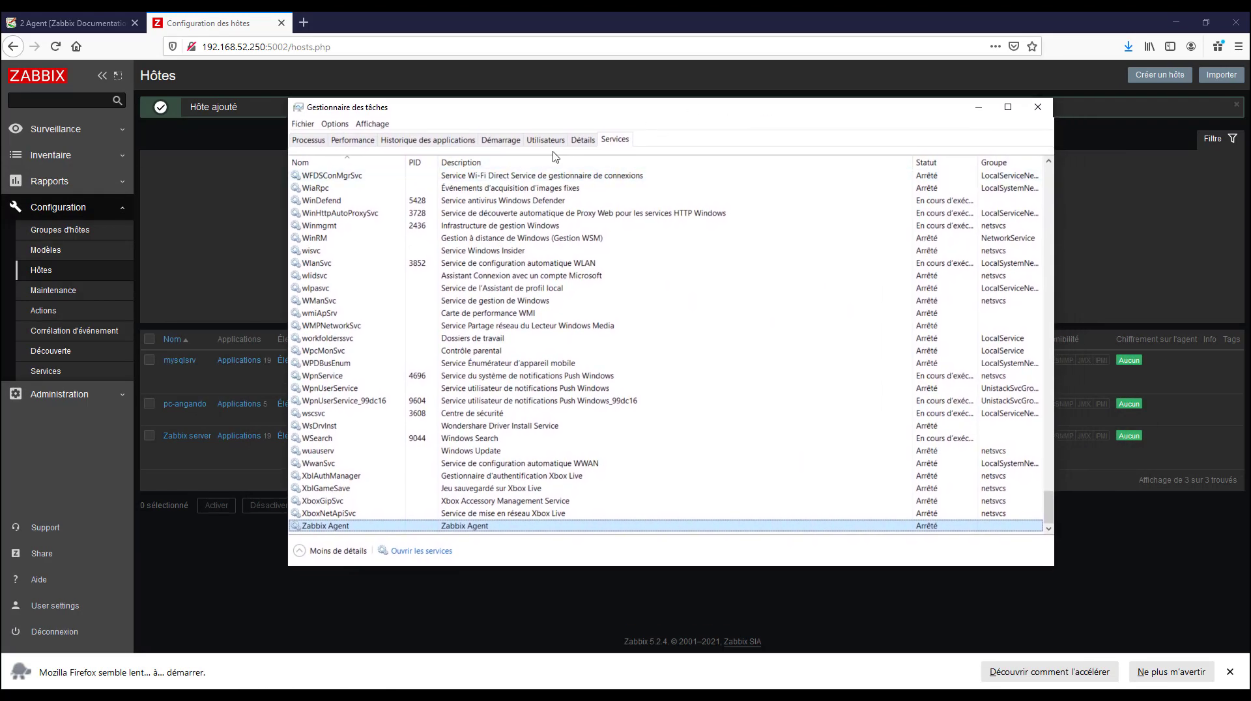
pyautogui.click(616, 144)
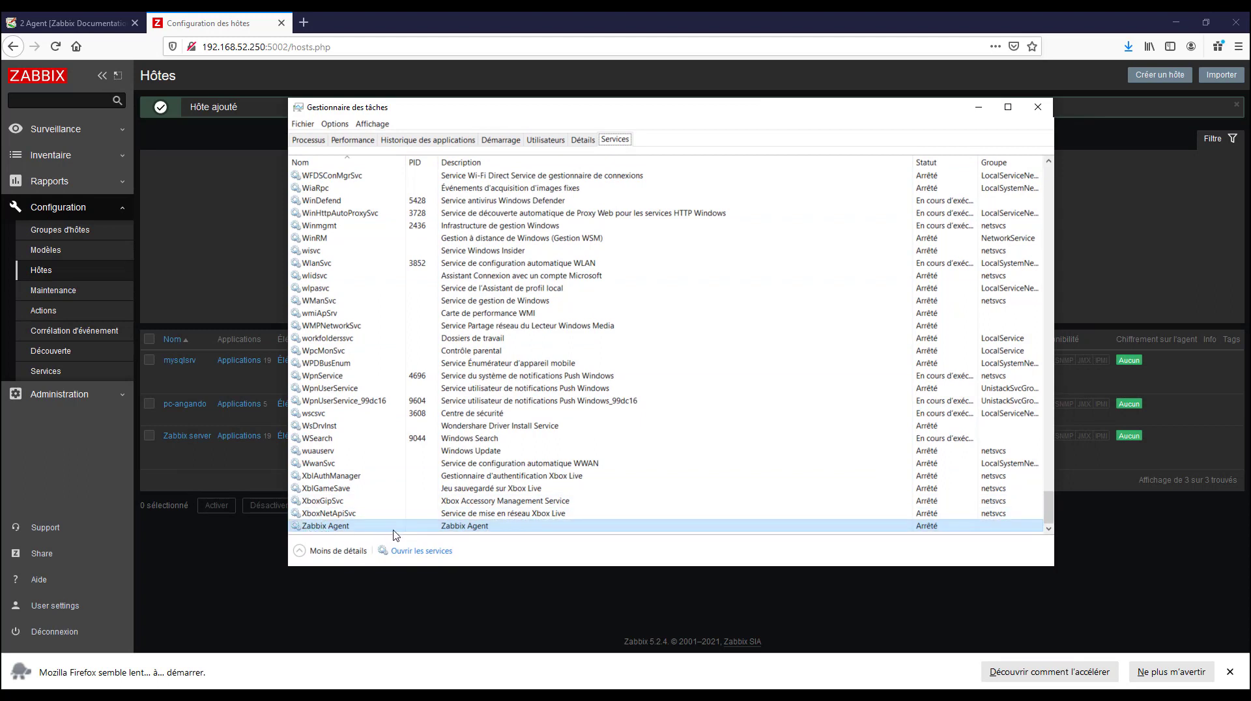
pyautogui.rightClick(934, 530)
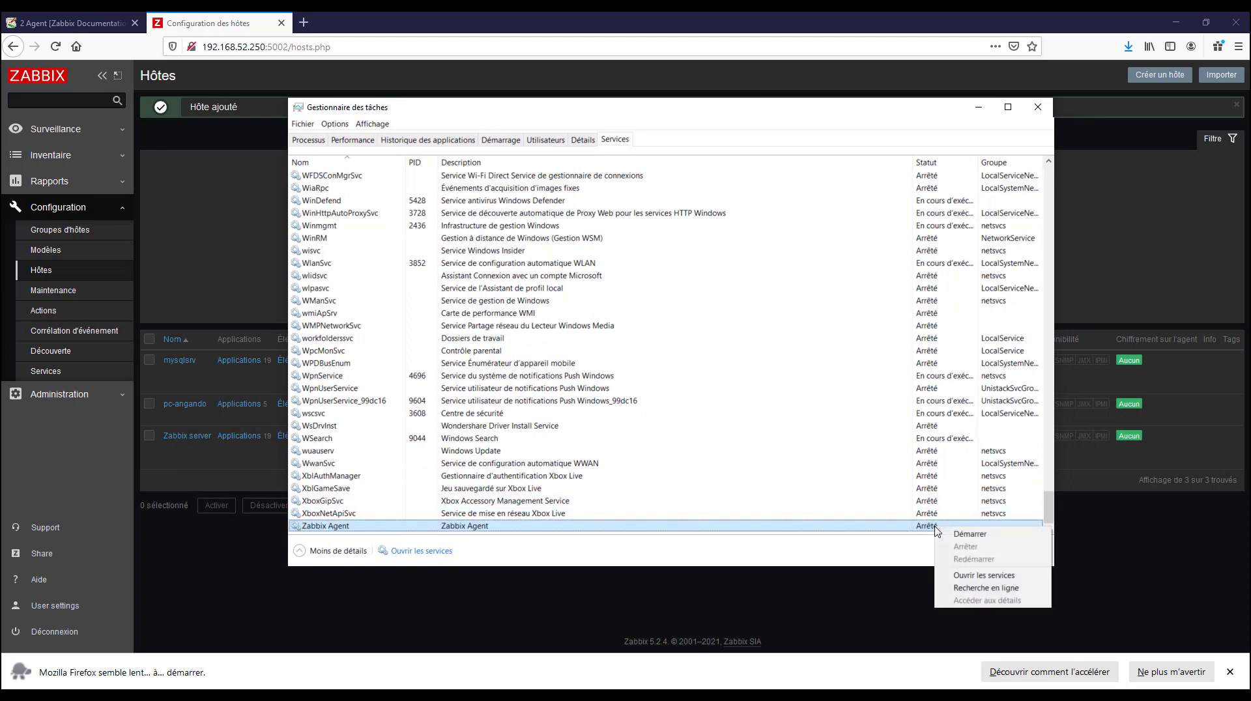
pyautogui.click(1016, 576)
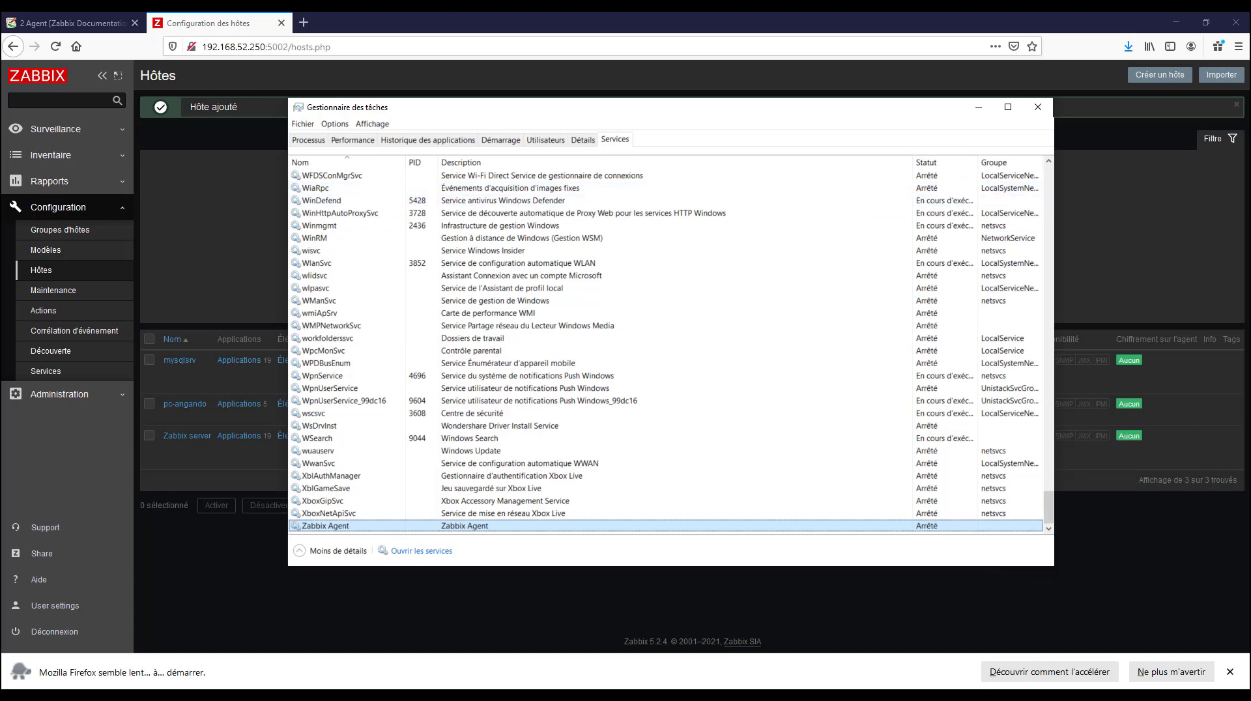
# Start the Zabbix Agent service from its properties, keeping the Automatique startup type, and minimise the Services console
pyautogui.click(605, 579)
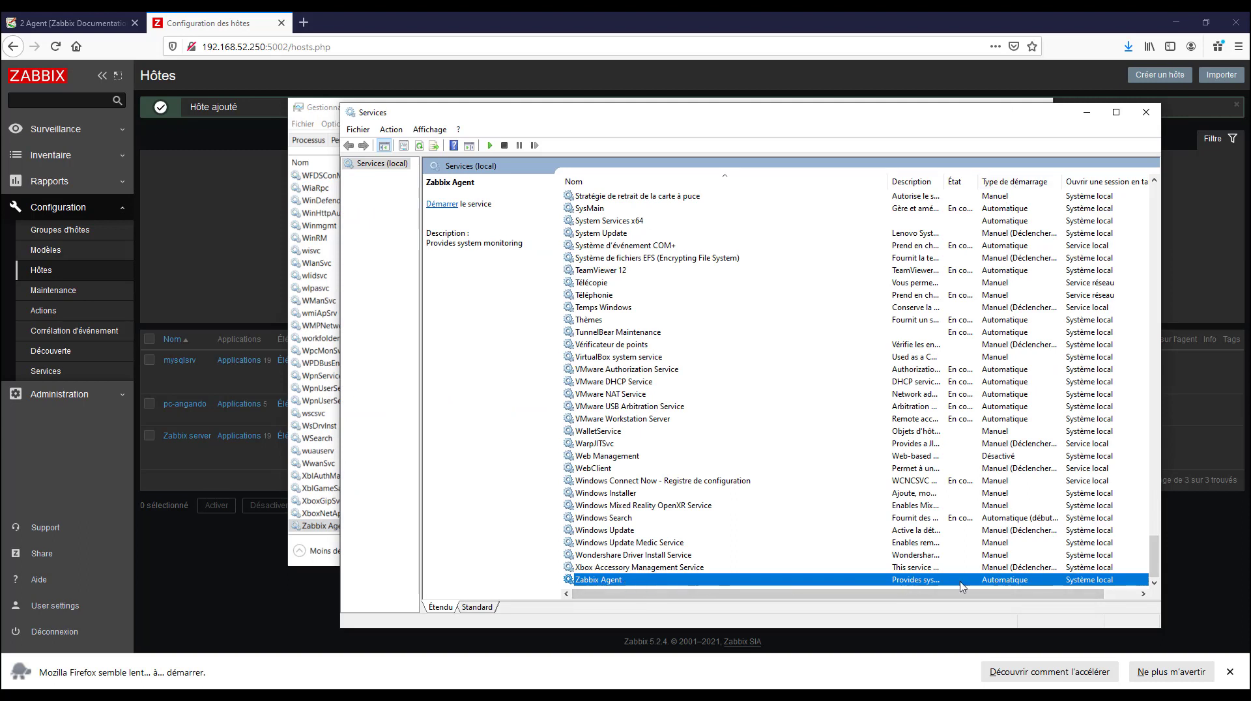
pyautogui.rightClick(618, 581)
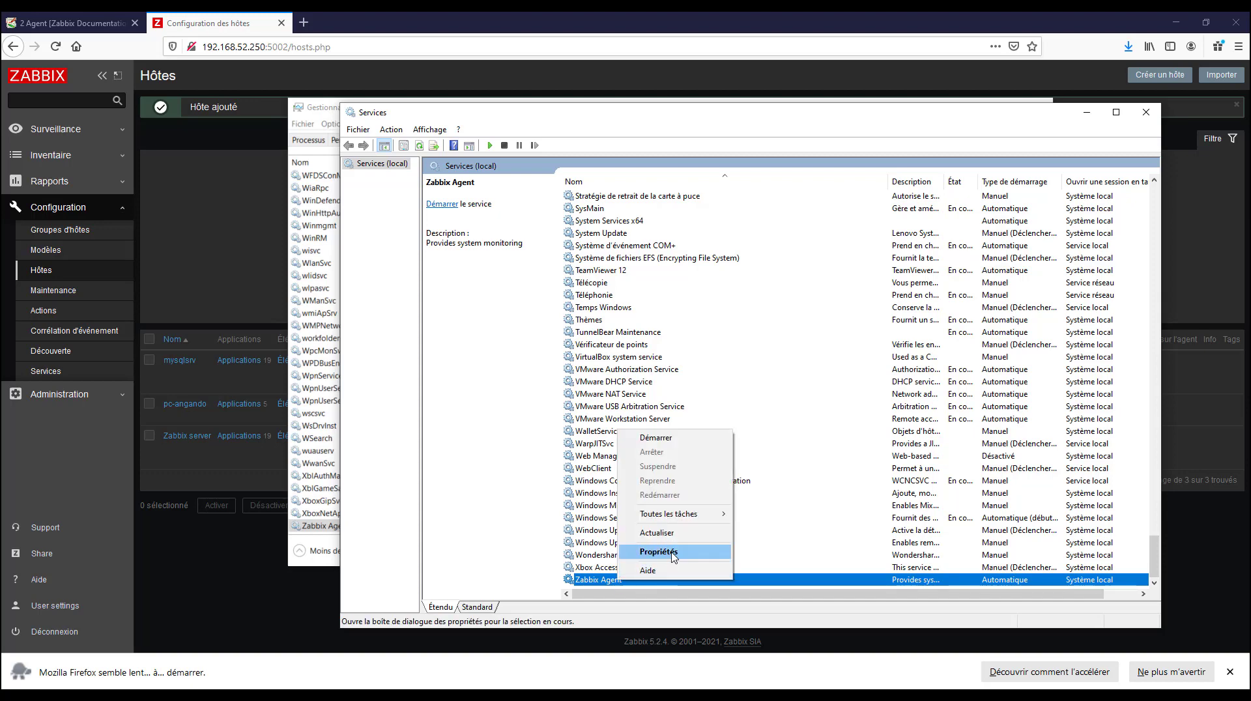
pyautogui.click(671, 552)
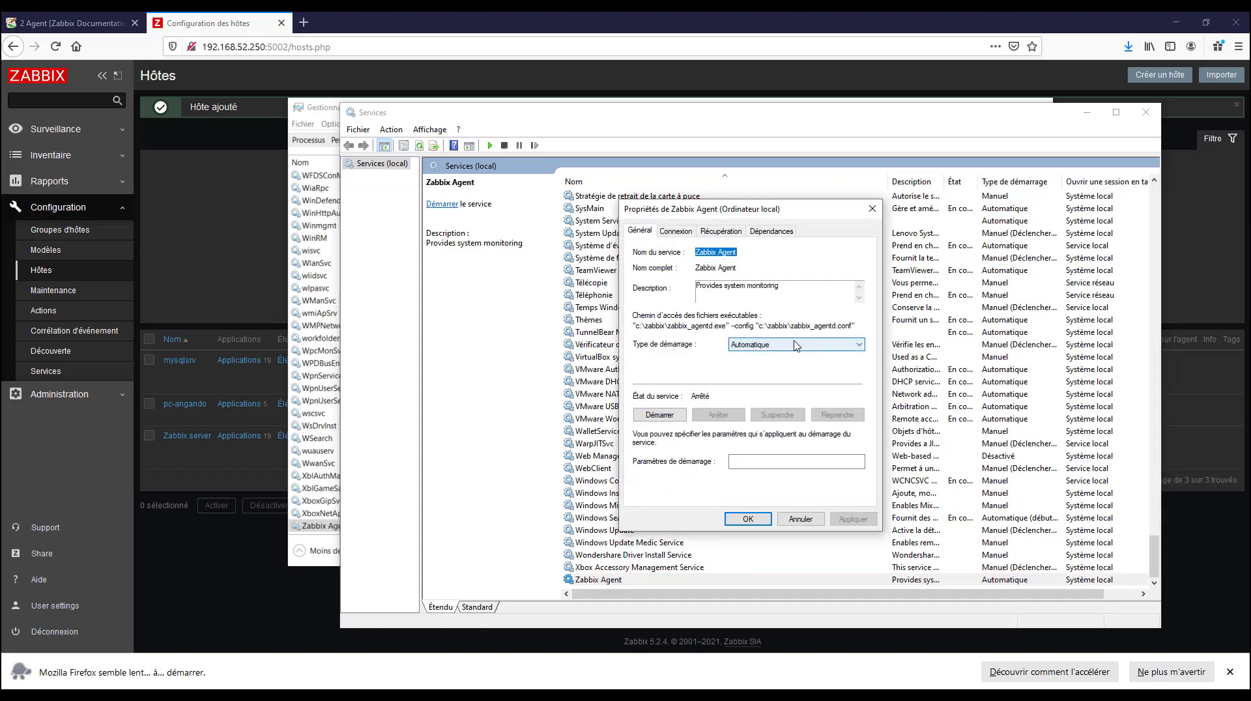
pyautogui.click(796, 345)
pyautogui.click(798, 345)
pyautogui.click(659, 415)
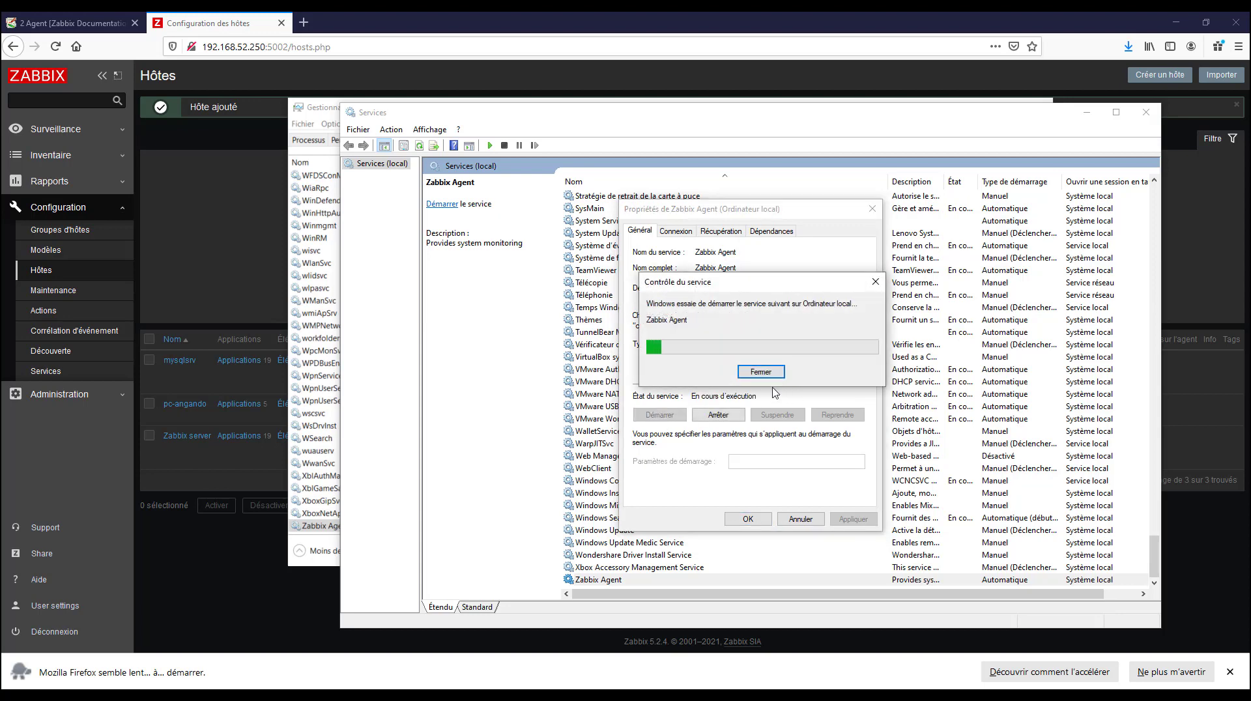
pyautogui.press('Return')
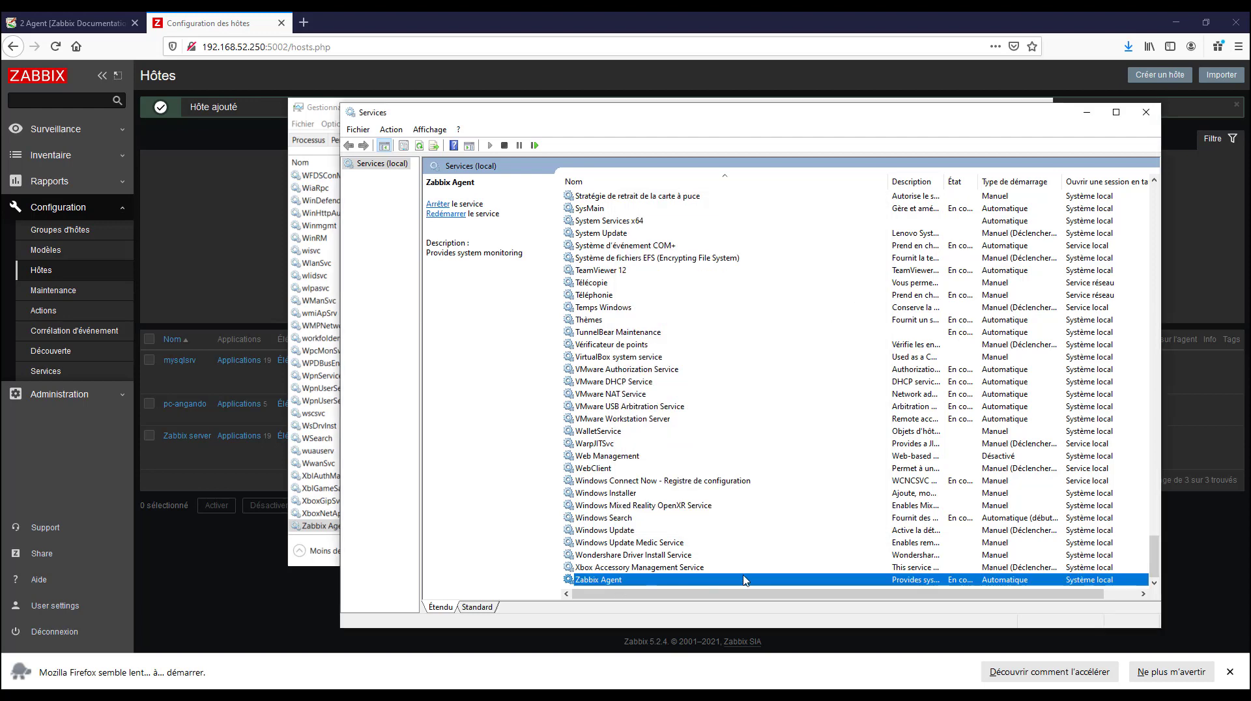
pyautogui.click(1087, 112)
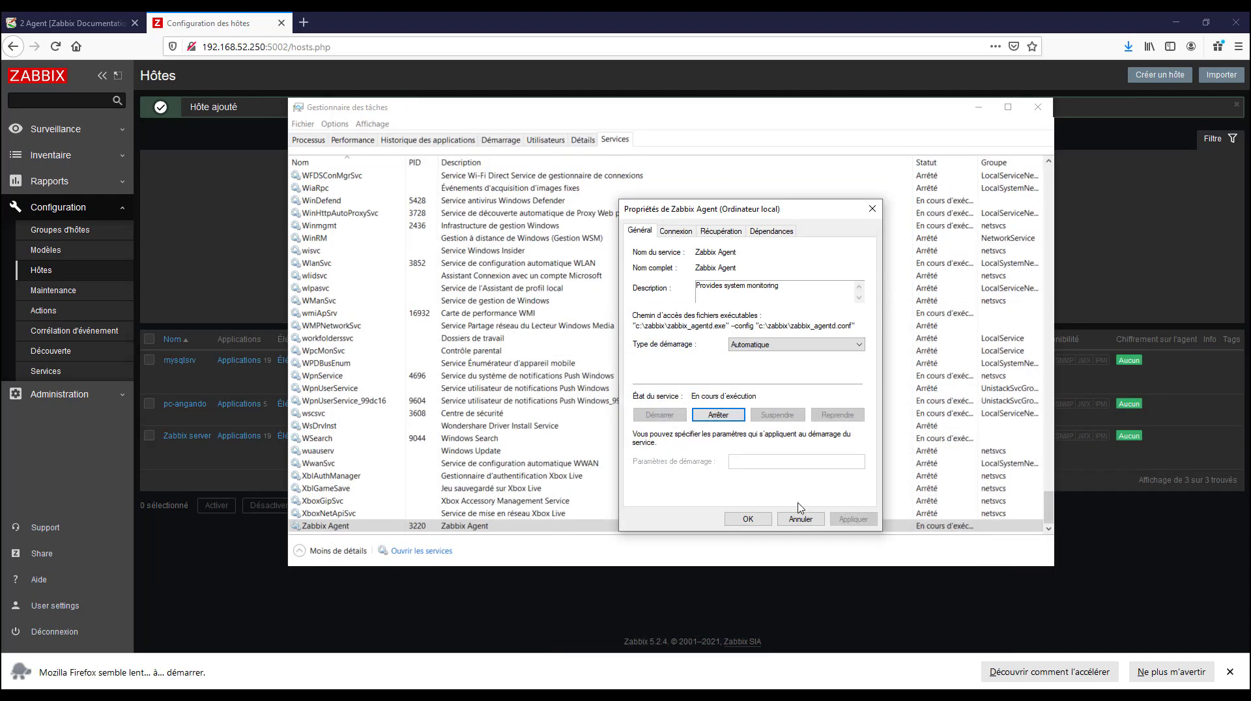
pyautogui.click(748, 519)
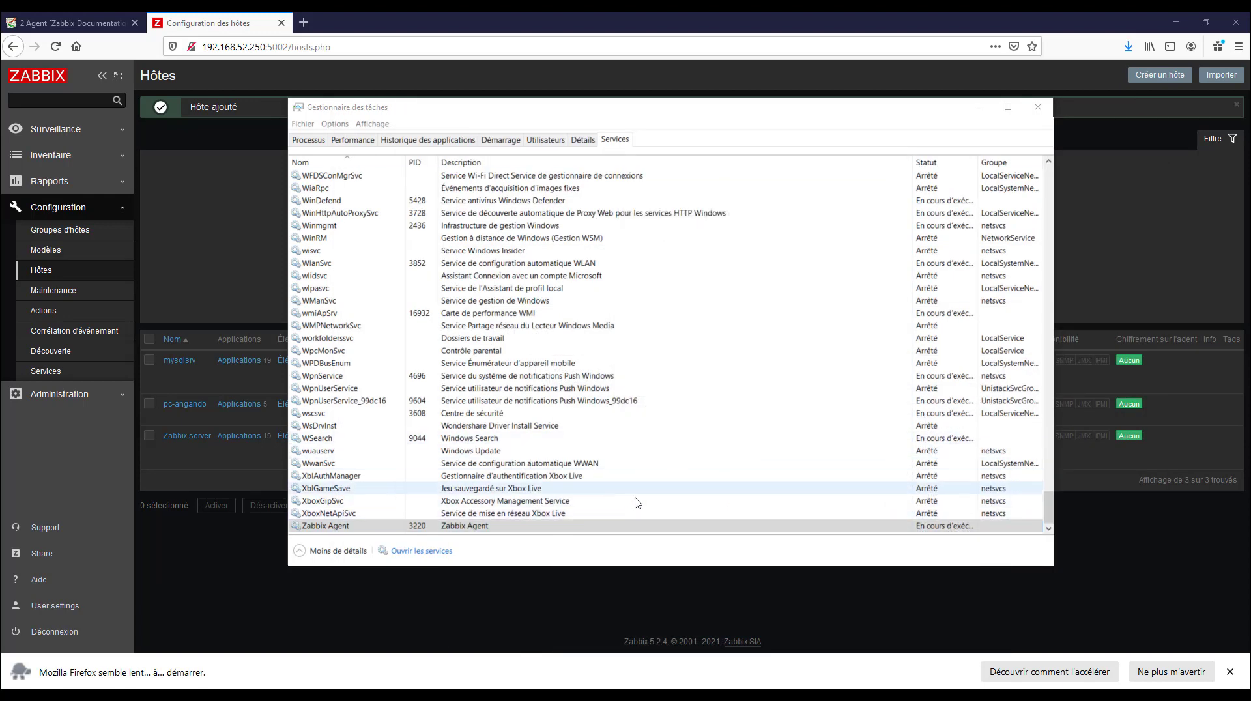
# Check the Zabbix Agent service's status in Task Manager and return to the Zabbix host list
pyautogui.rightClick(730, 425)
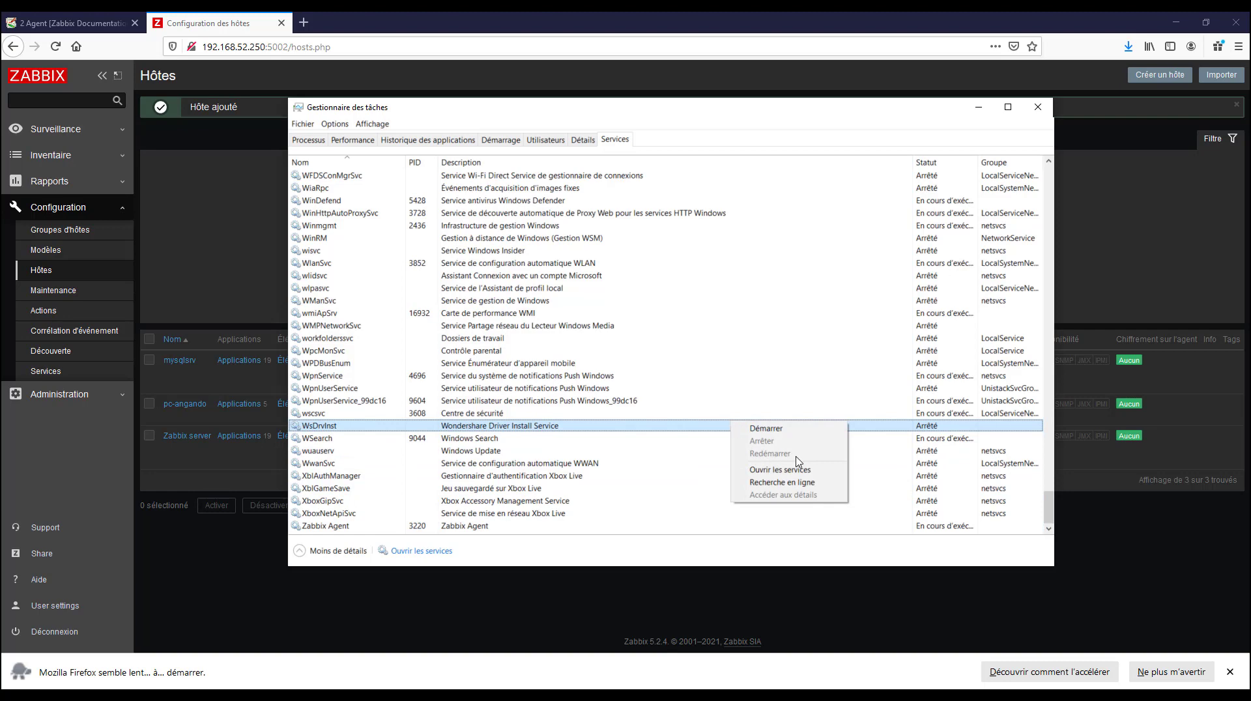
pyautogui.click(955, 529)
pyautogui.click(978, 107)
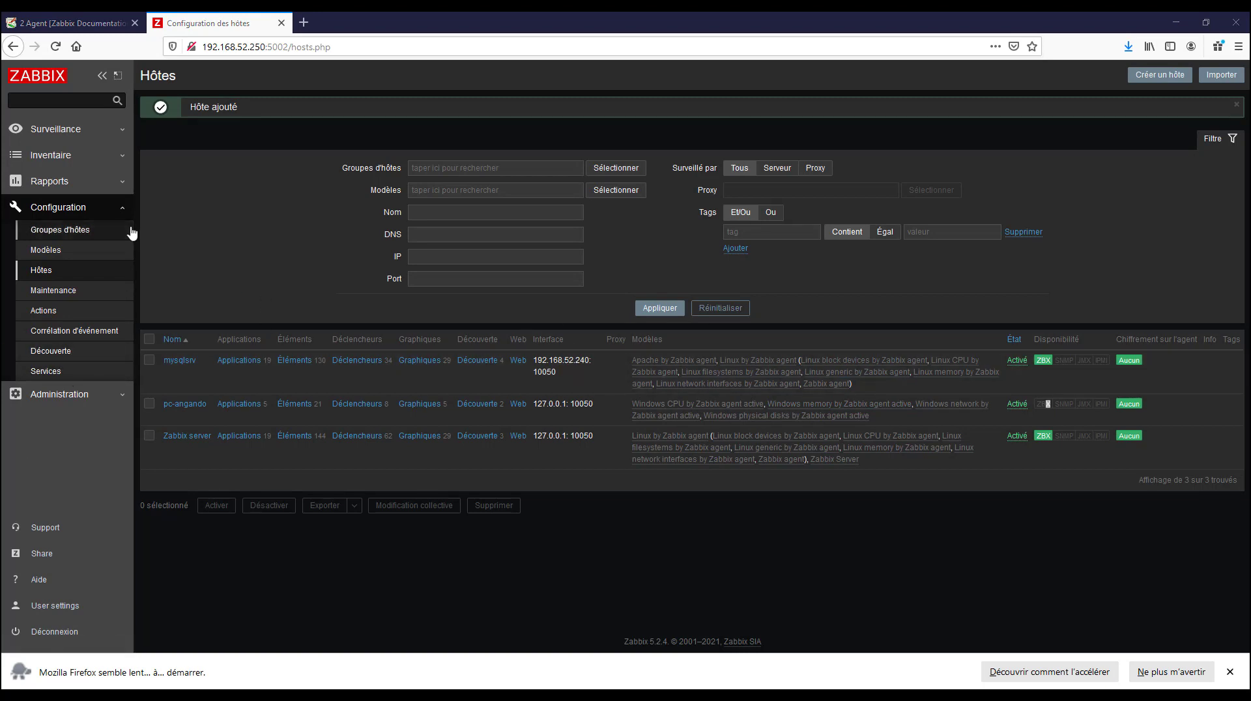
# Open the latest data view under monitoring and enter pc-angando as the host filter
pyautogui.click(122, 129)
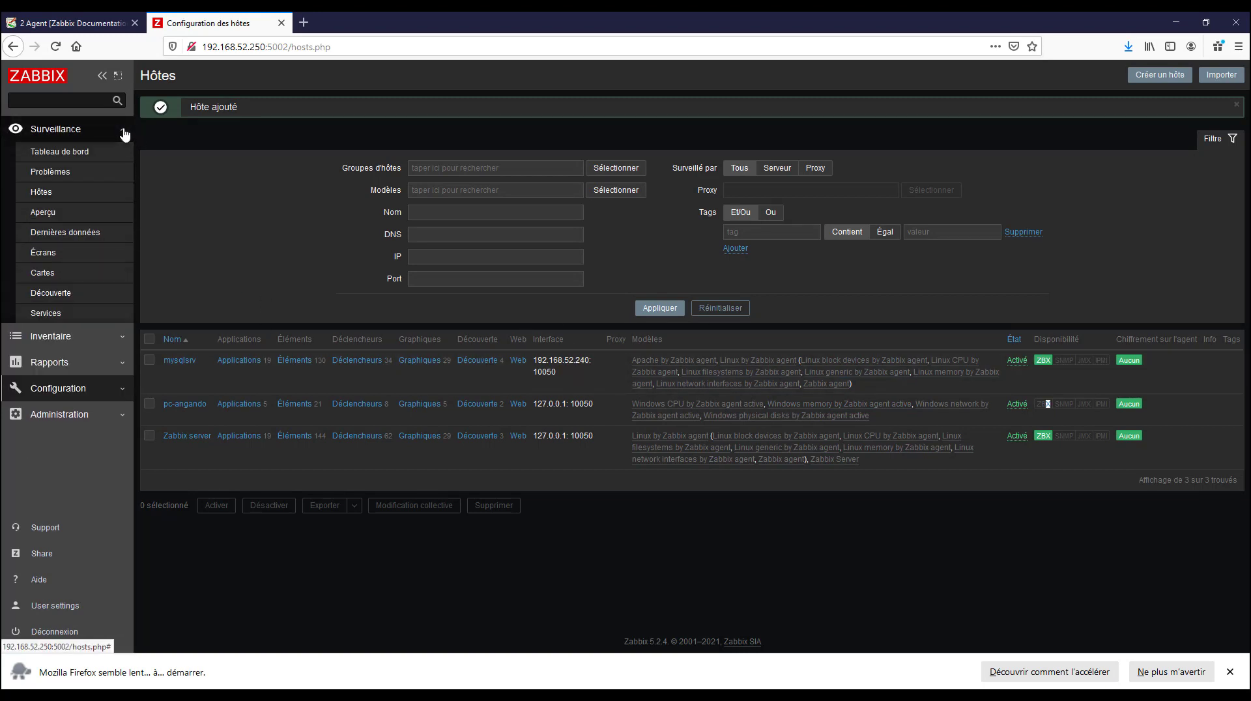
pyautogui.click(89, 236)
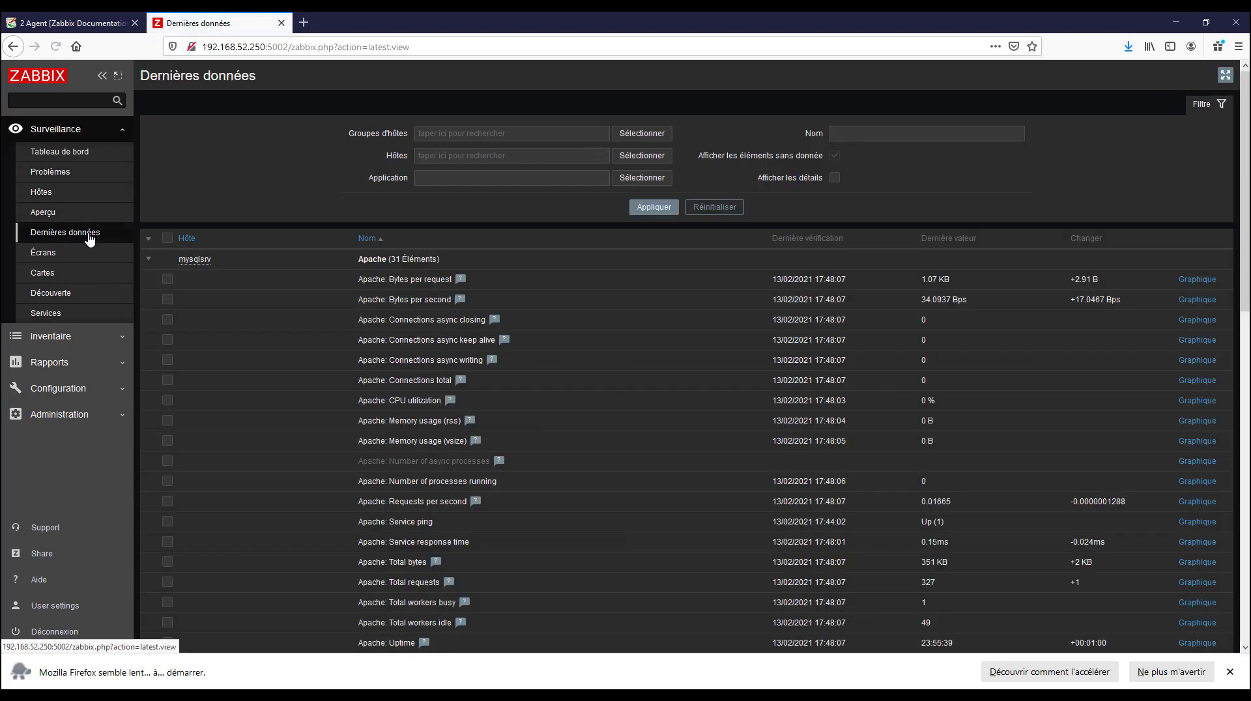
pyautogui.click(461, 163)
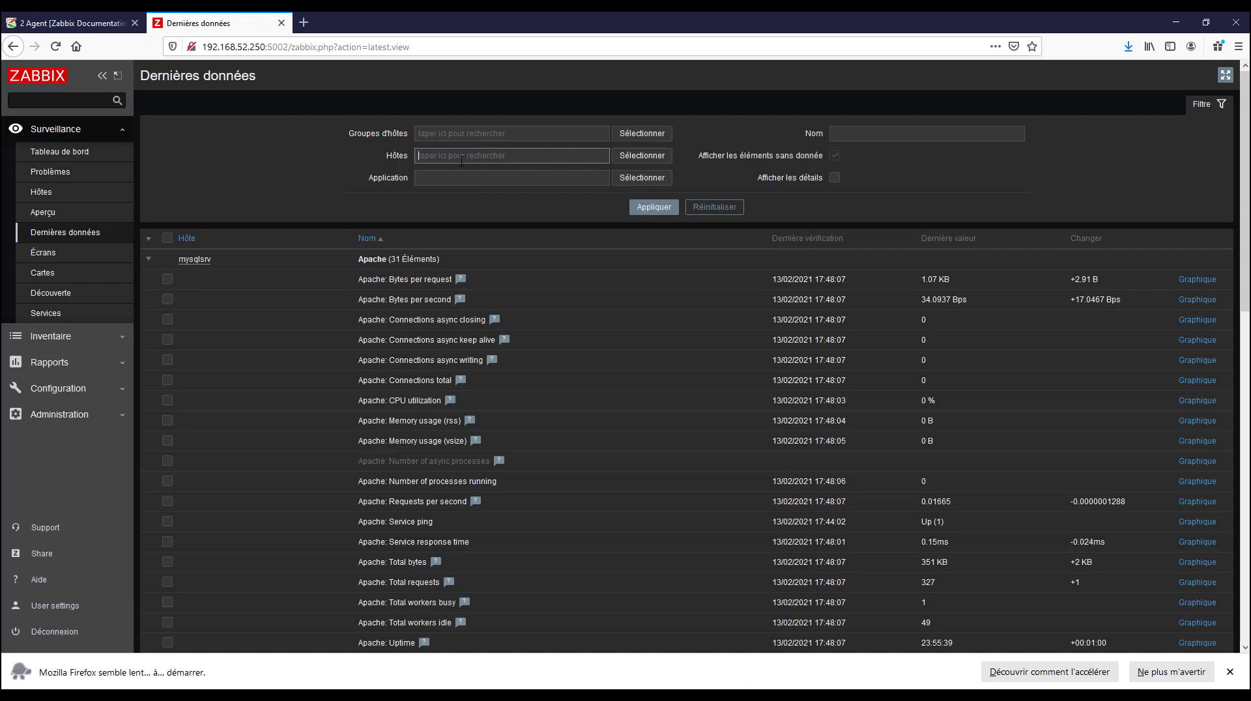
pyautogui.write('pc')
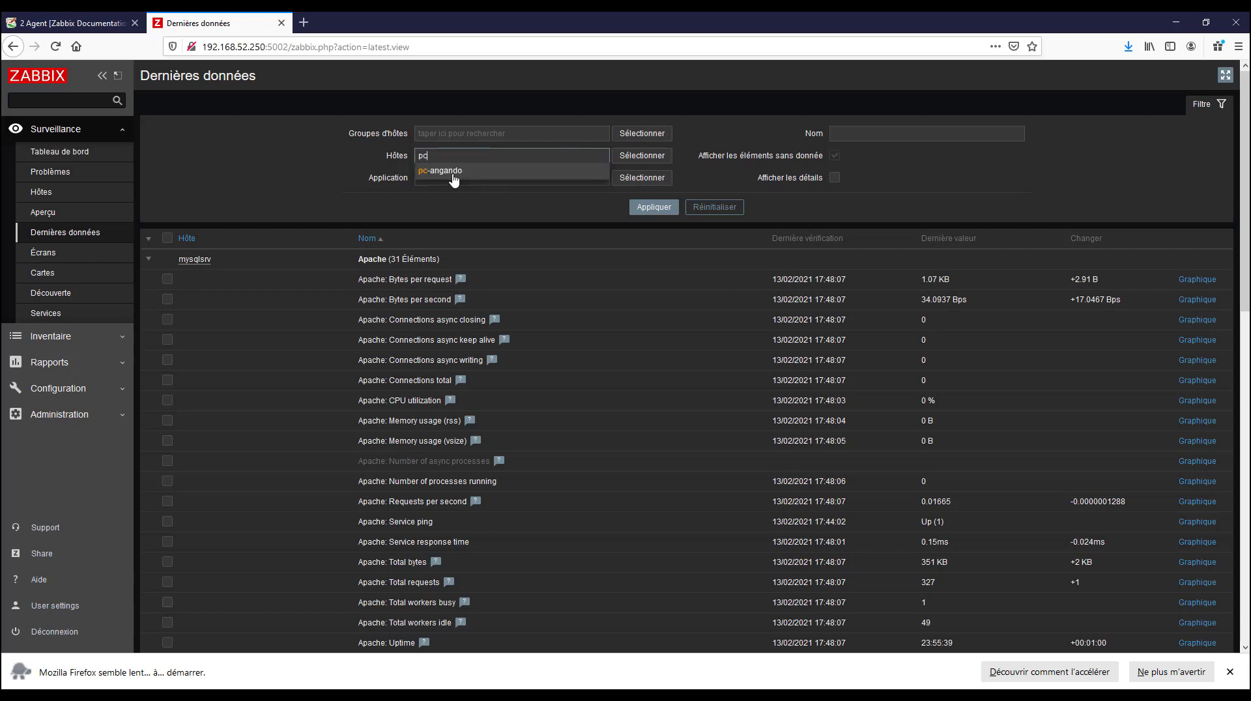
pyautogui.click(453, 173)
pyautogui.click(641, 160)
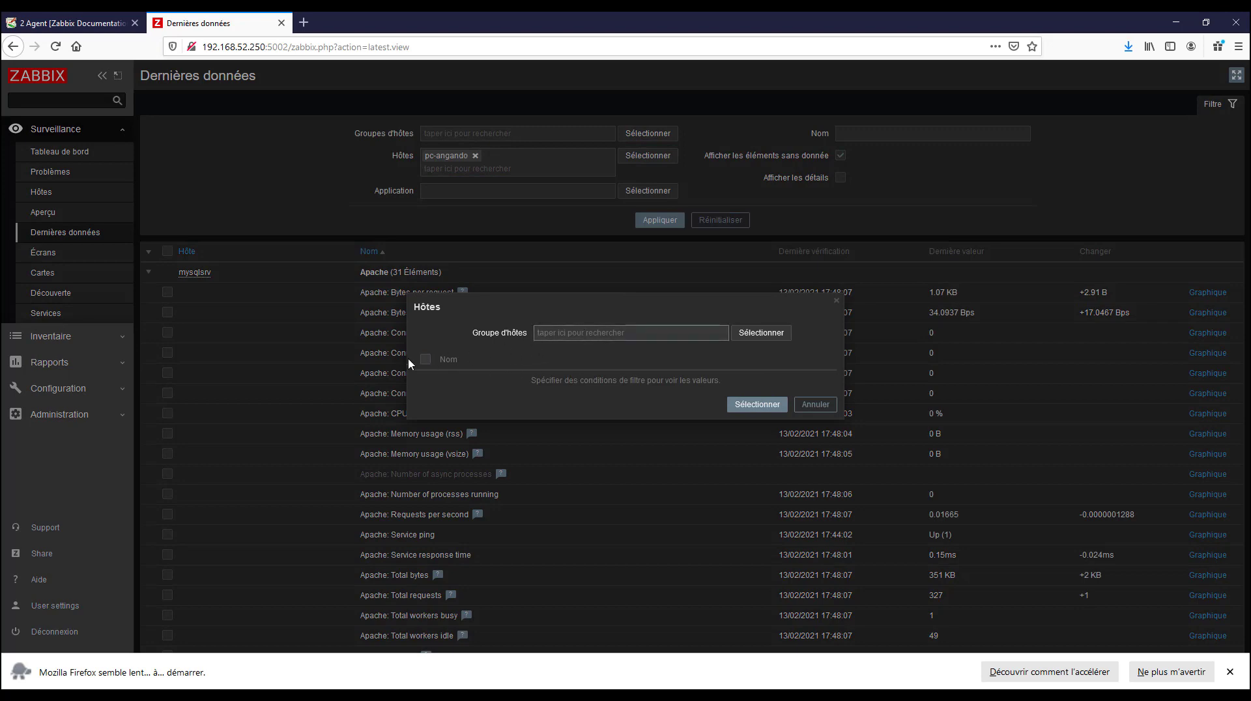
pyautogui.click(425, 360)
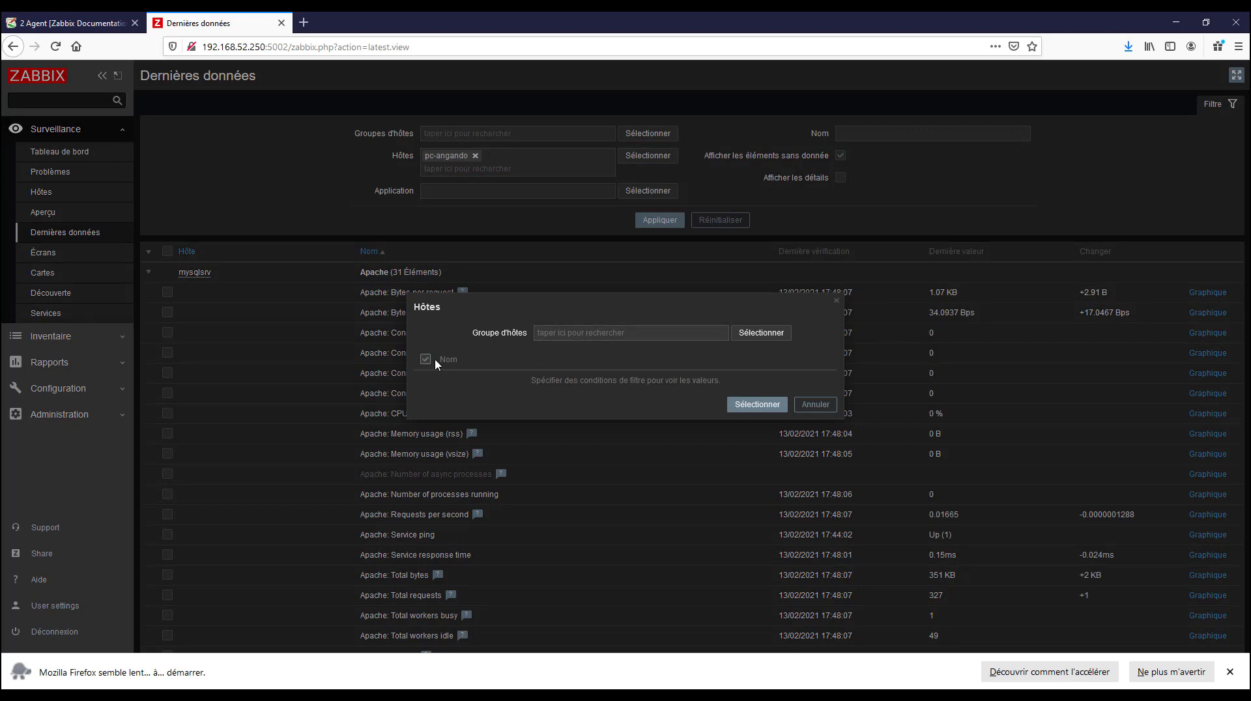
pyautogui.click(815, 404)
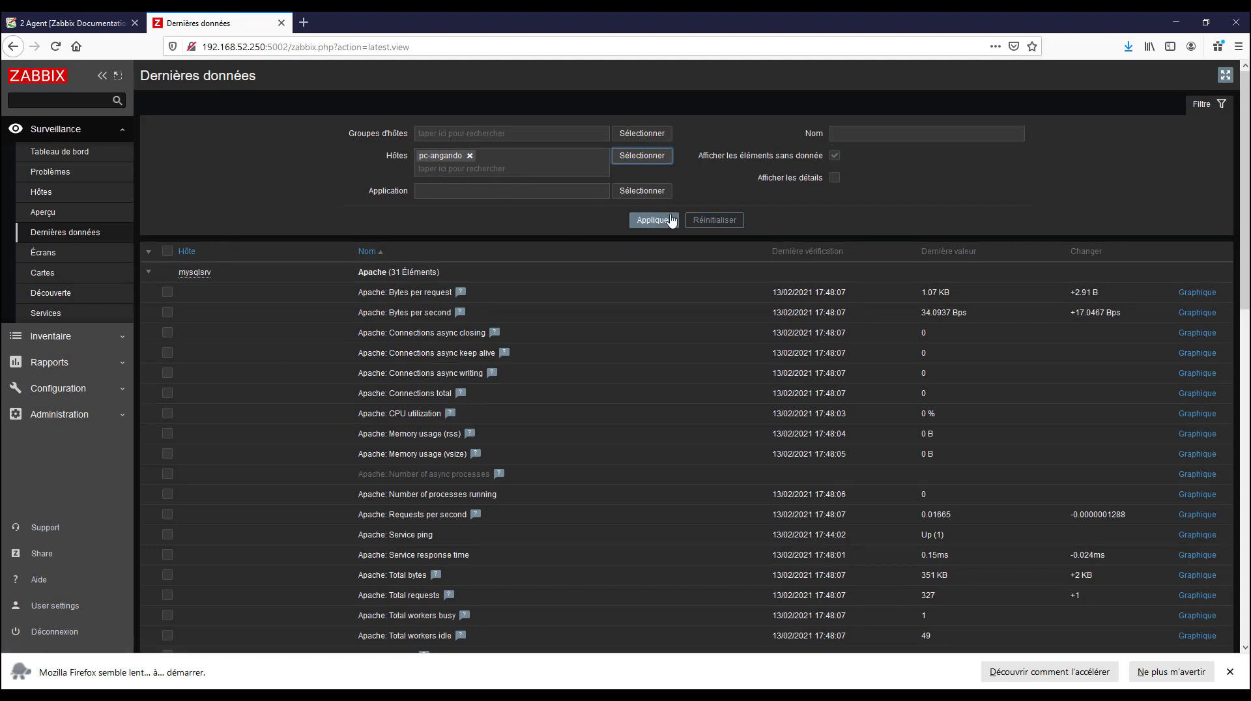
# Choose pc-angando from the windows host group for the host filter of the latest data
pyautogui.click(640, 159)
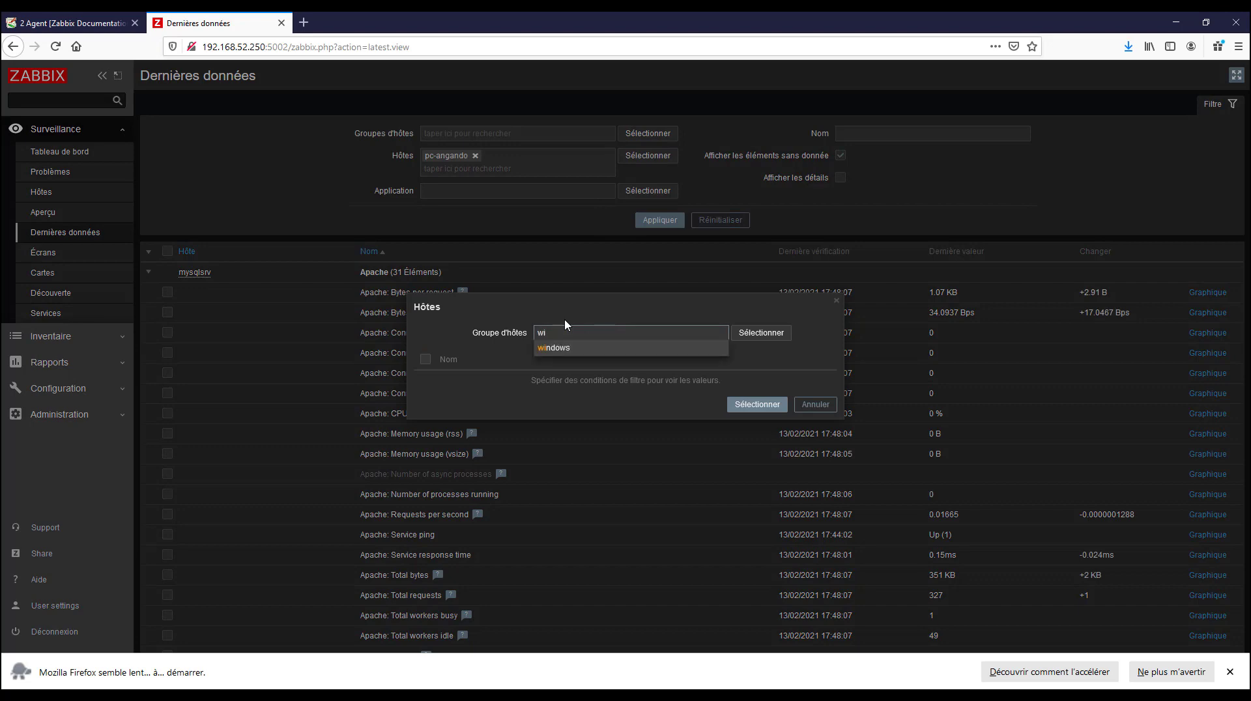
pyautogui.click(562, 349)
pyautogui.click(425, 380)
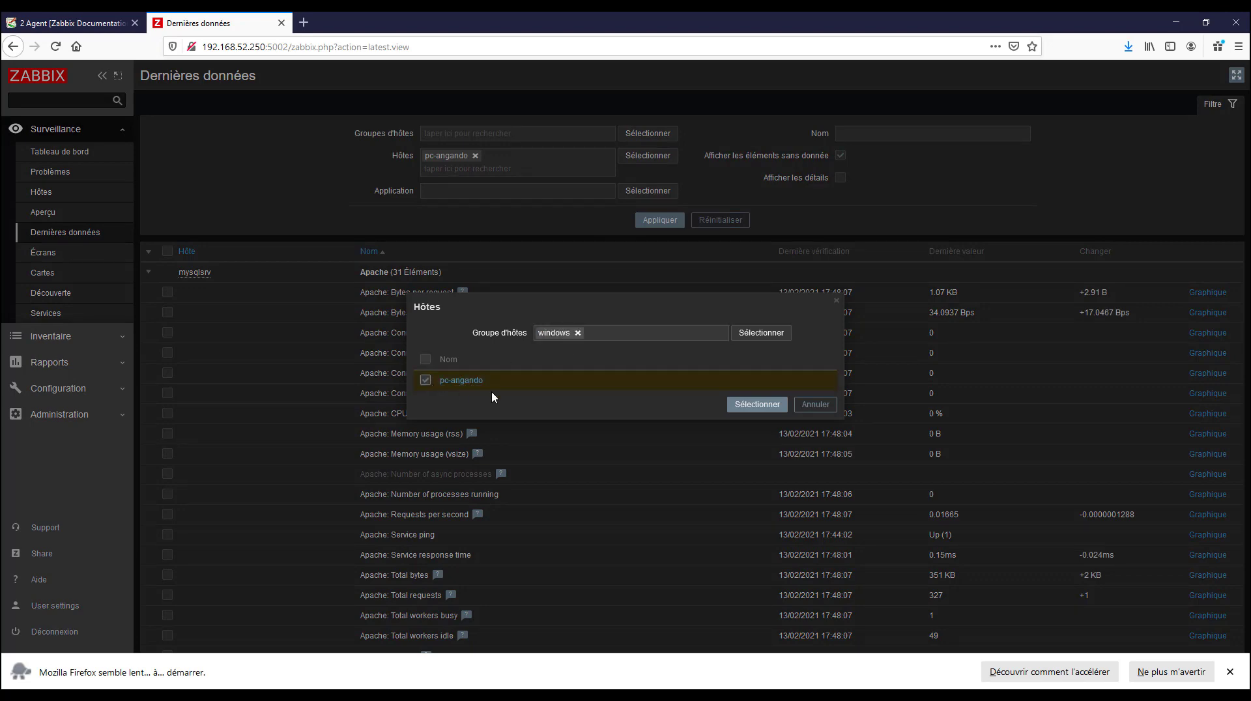
pyautogui.click(756, 407)
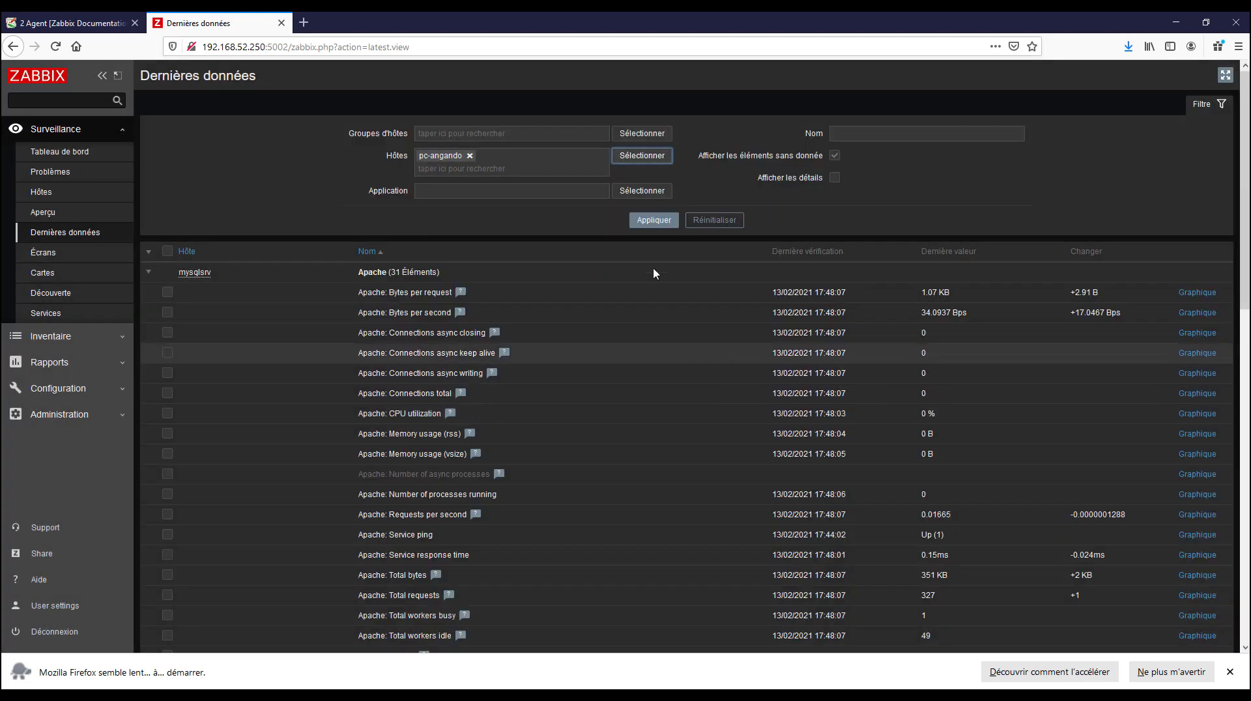
# Apply the pc-angando host filter with items without data excluded, and review the host's CPU and memory values
pyautogui.click(834, 157)
pyautogui.click(652, 221)
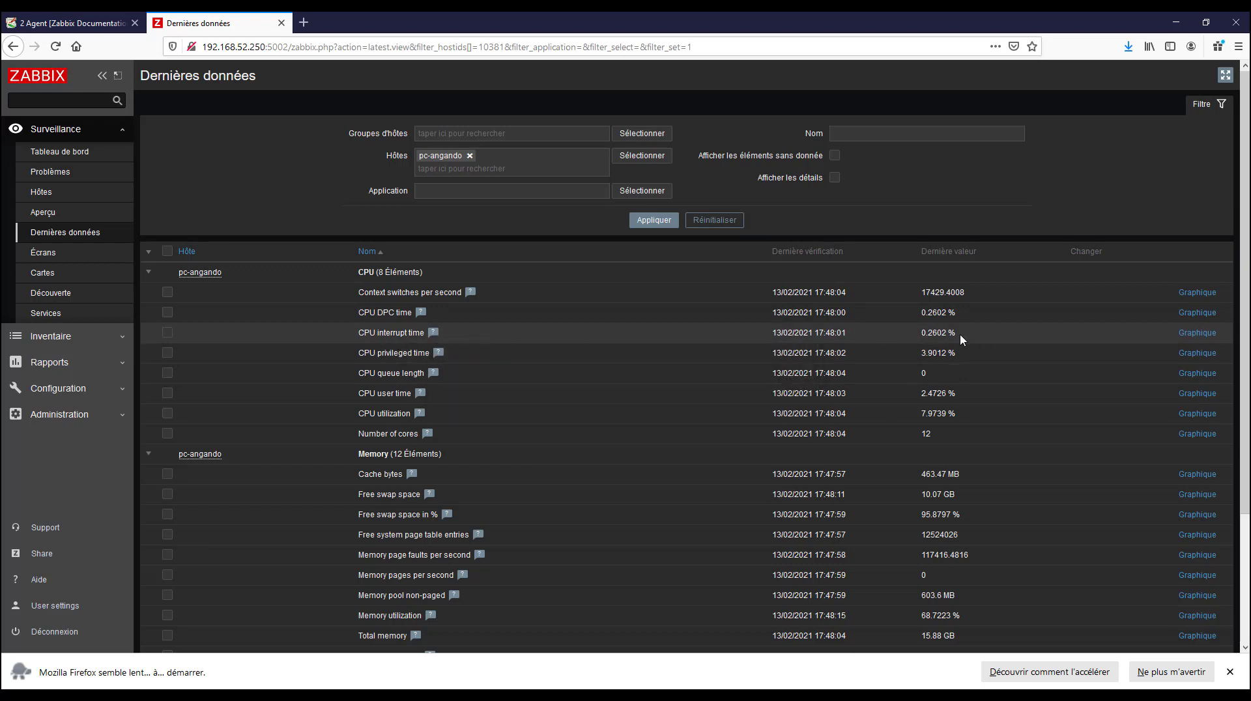
pyautogui.moveTo(960, 334); pyautogui.dragTo(407, 334)
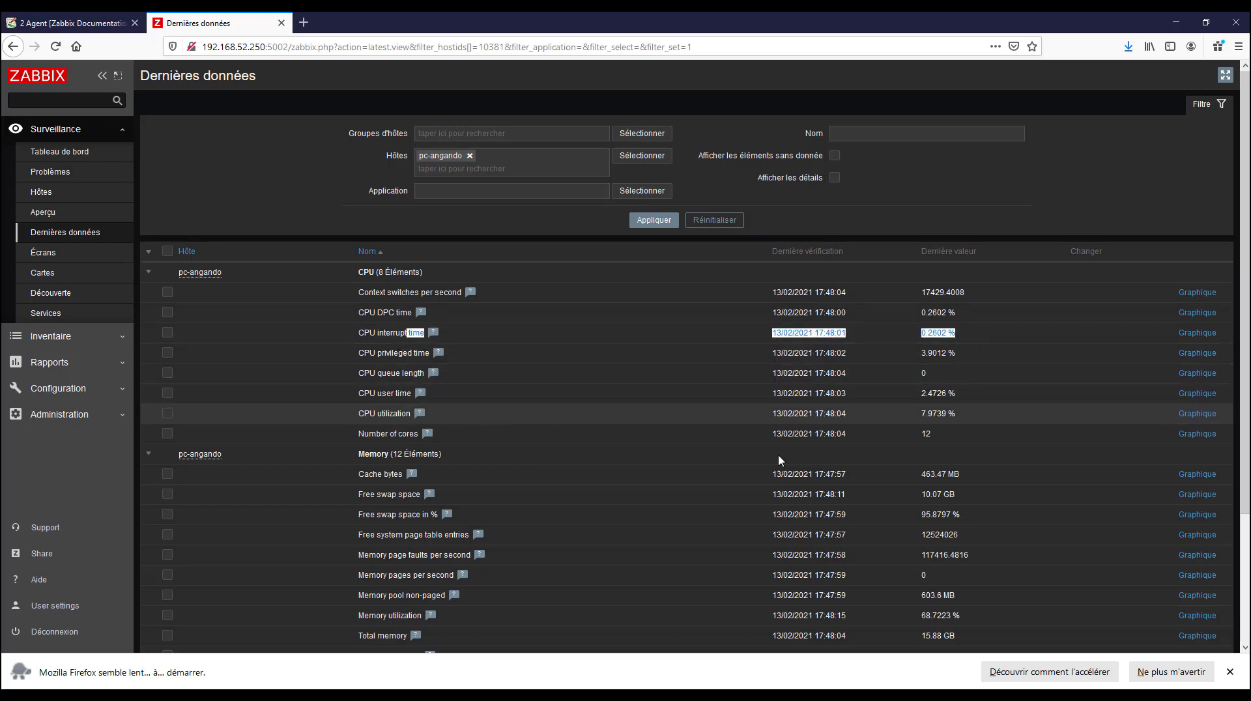
pyautogui.scroll(-1, 381, 498)
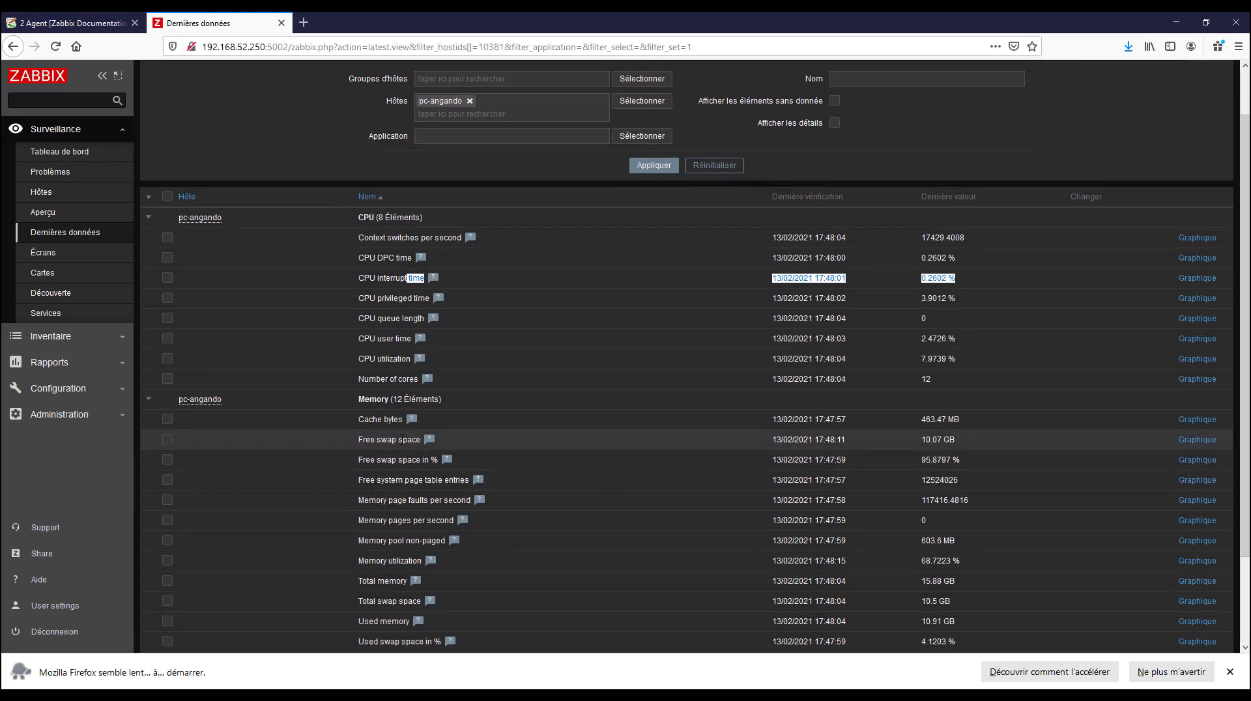
pyautogui.click(938, 440)
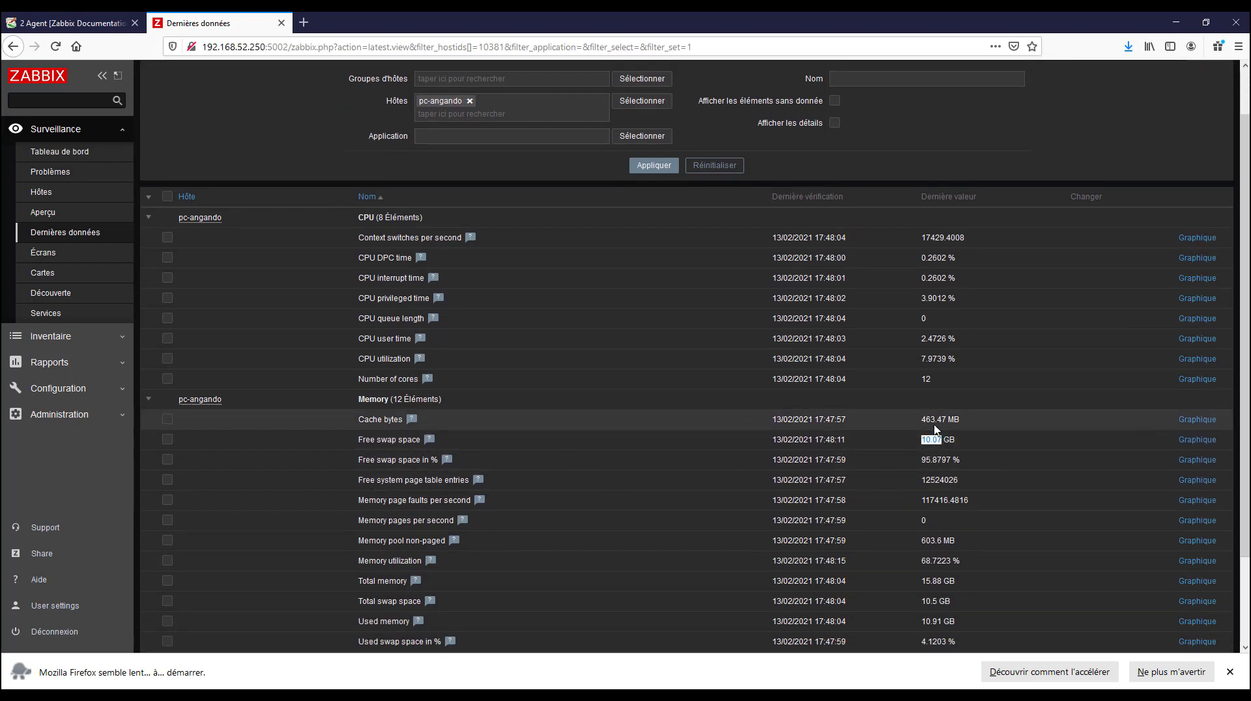
pyautogui.moveTo(921, 419); pyautogui.dragTo(946, 421)
pyautogui.scroll(-2, 951, 469)
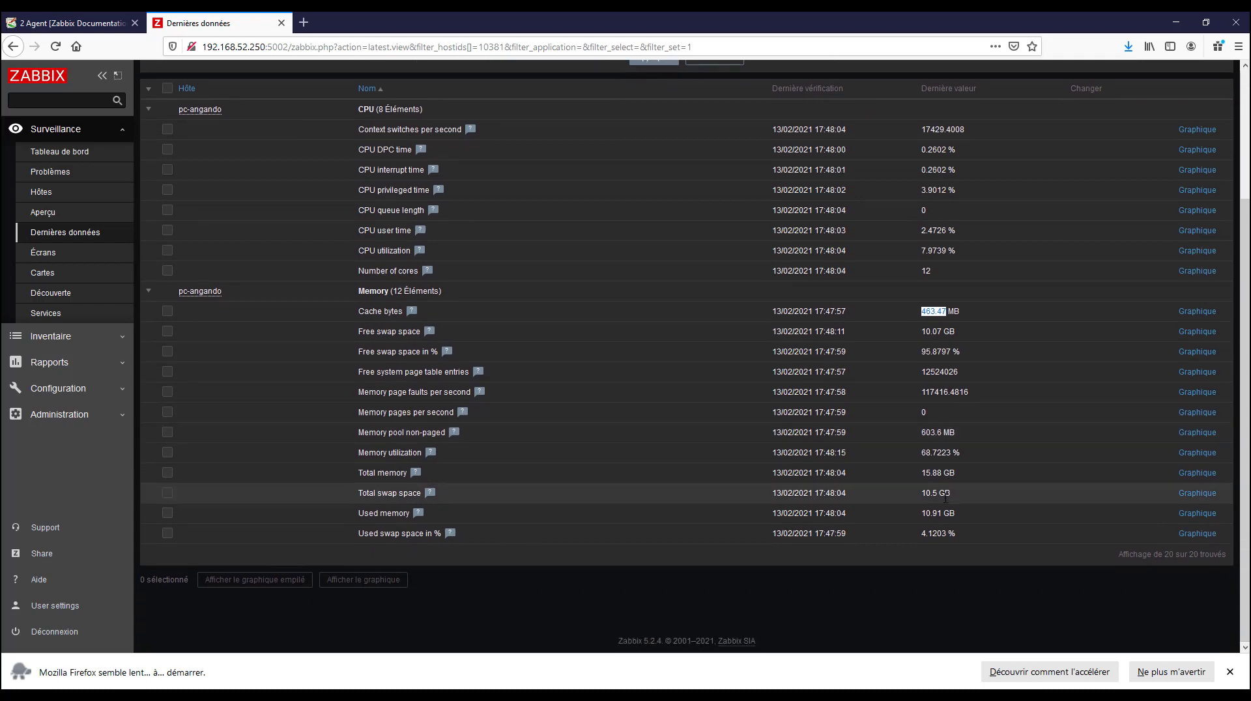
# View the history of pc-angando's Cache bytes item, switching from graph to values over a zoomed-out time range
pyautogui.click(1196, 313)
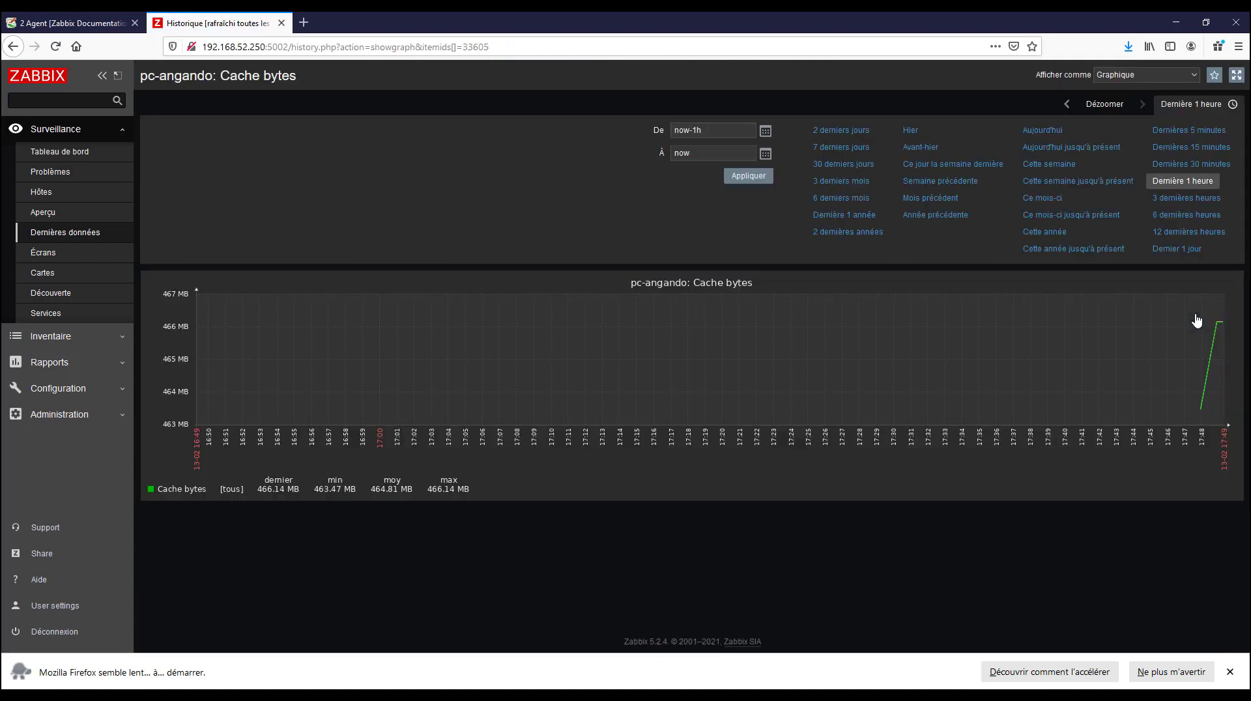
pyautogui.click(1192, 76)
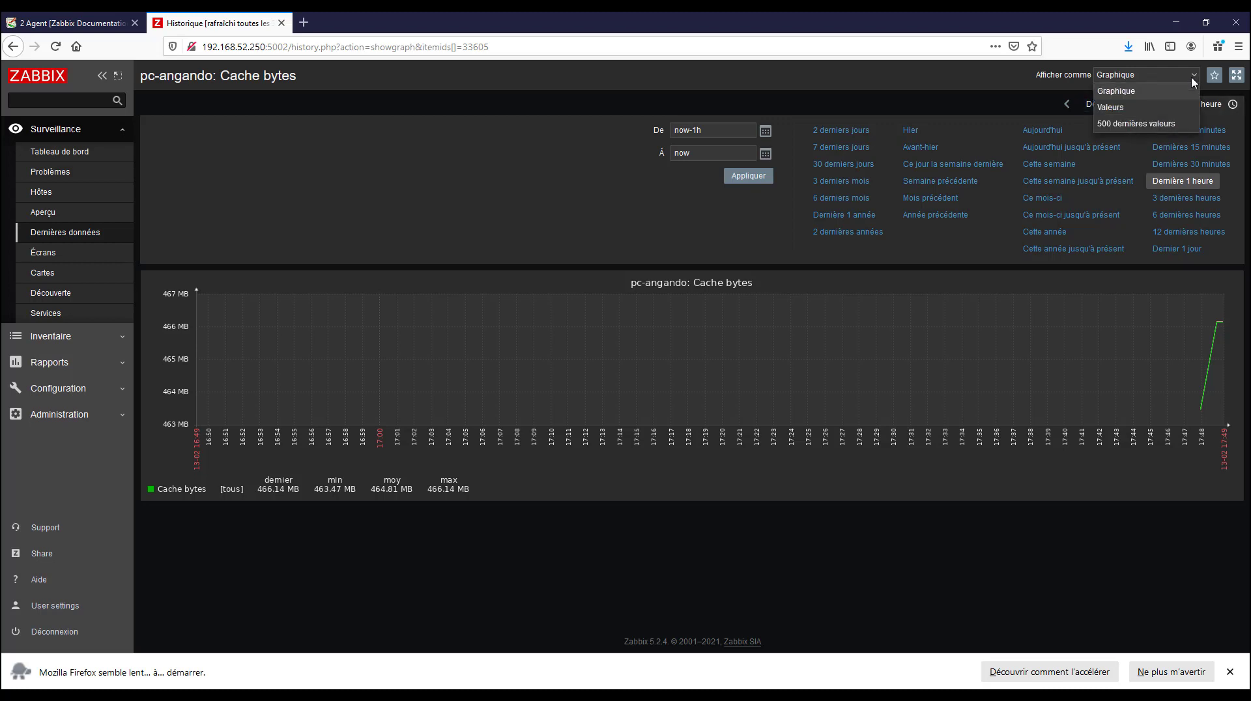
pyautogui.click(1141, 109)
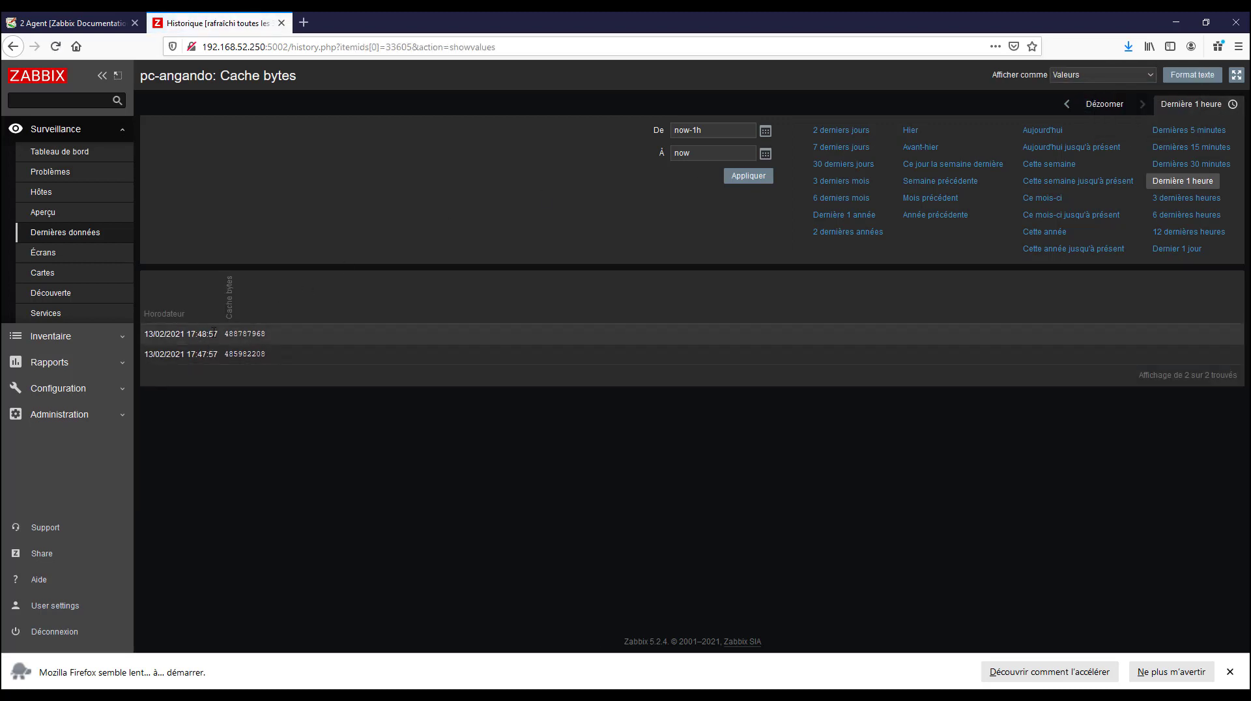
pyautogui.moveTo(214, 333); pyautogui.dragTo(289, 333)
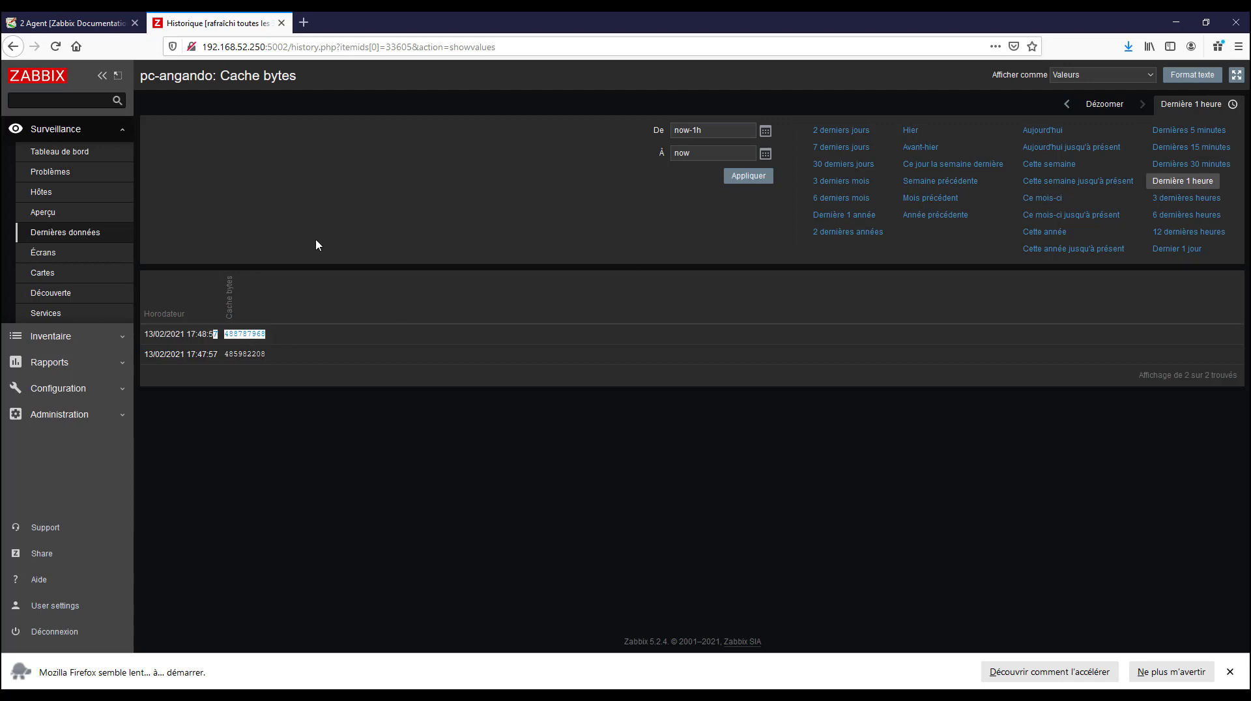
pyautogui.click(1099, 111)
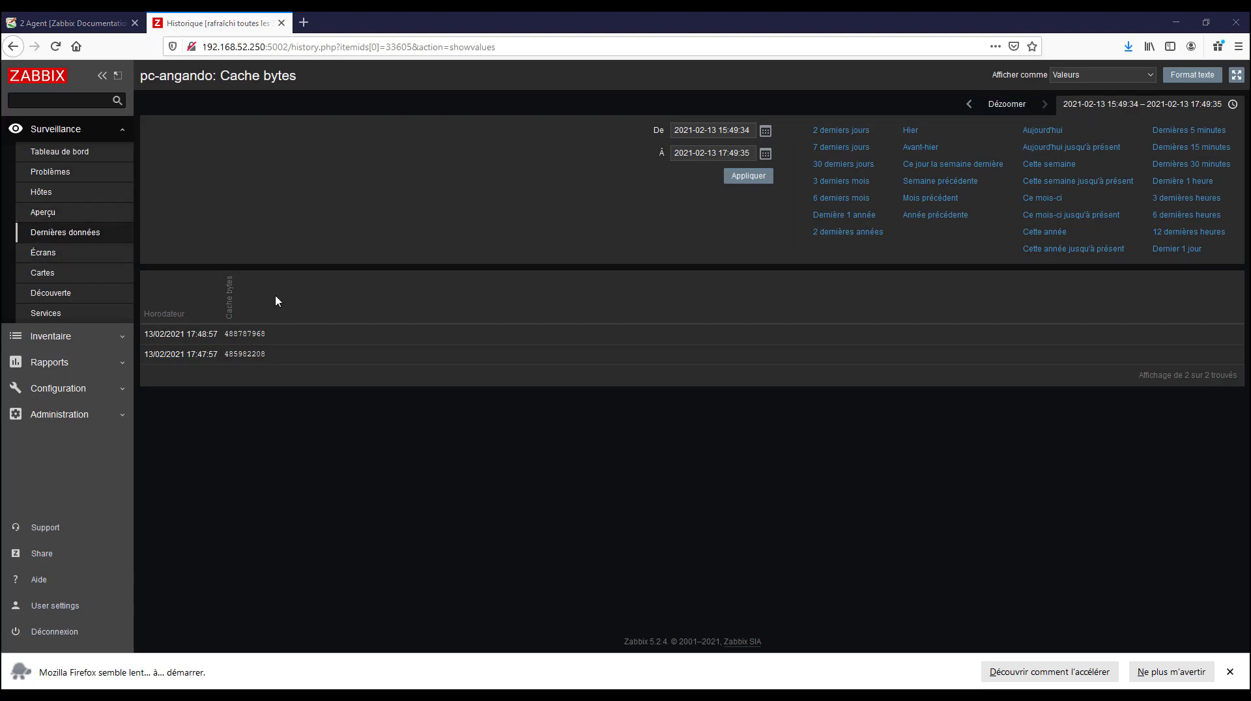
# Return to the latest data view and apply the filter with item details shown and items without data excluded
pyautogui.click(84, 233)
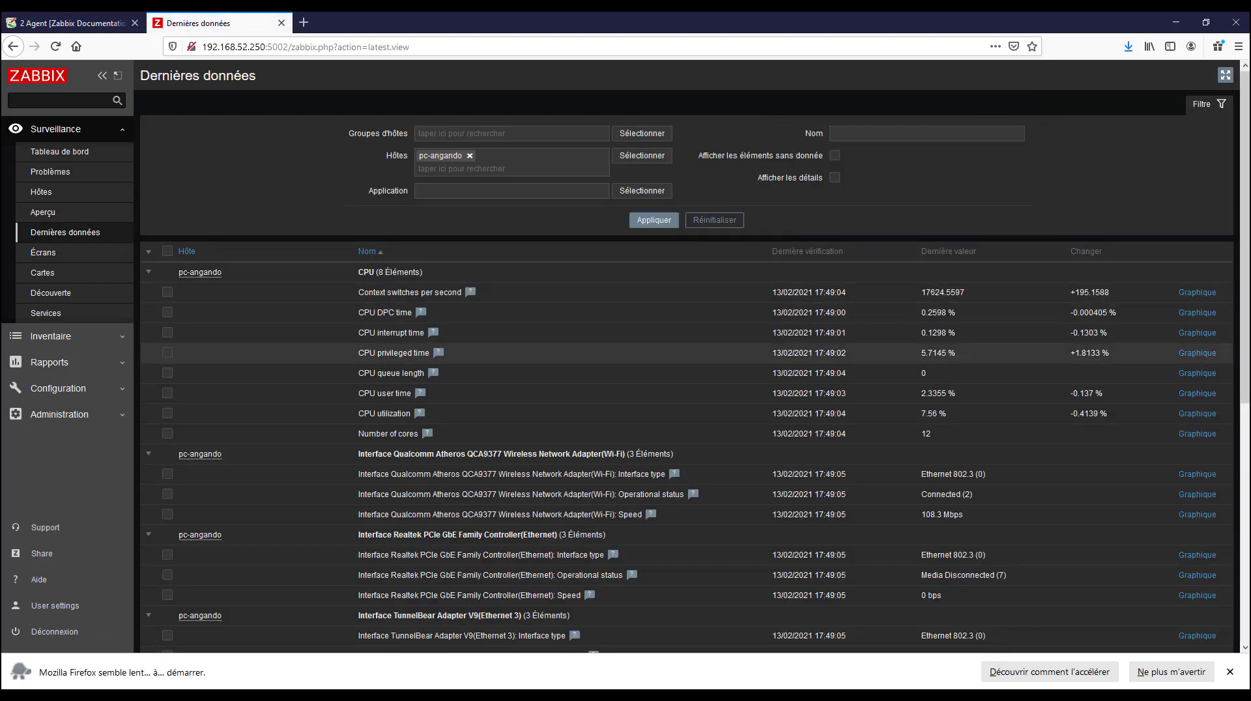
pyautogui.click(834, 178)
pyautogui.click(834, 155)
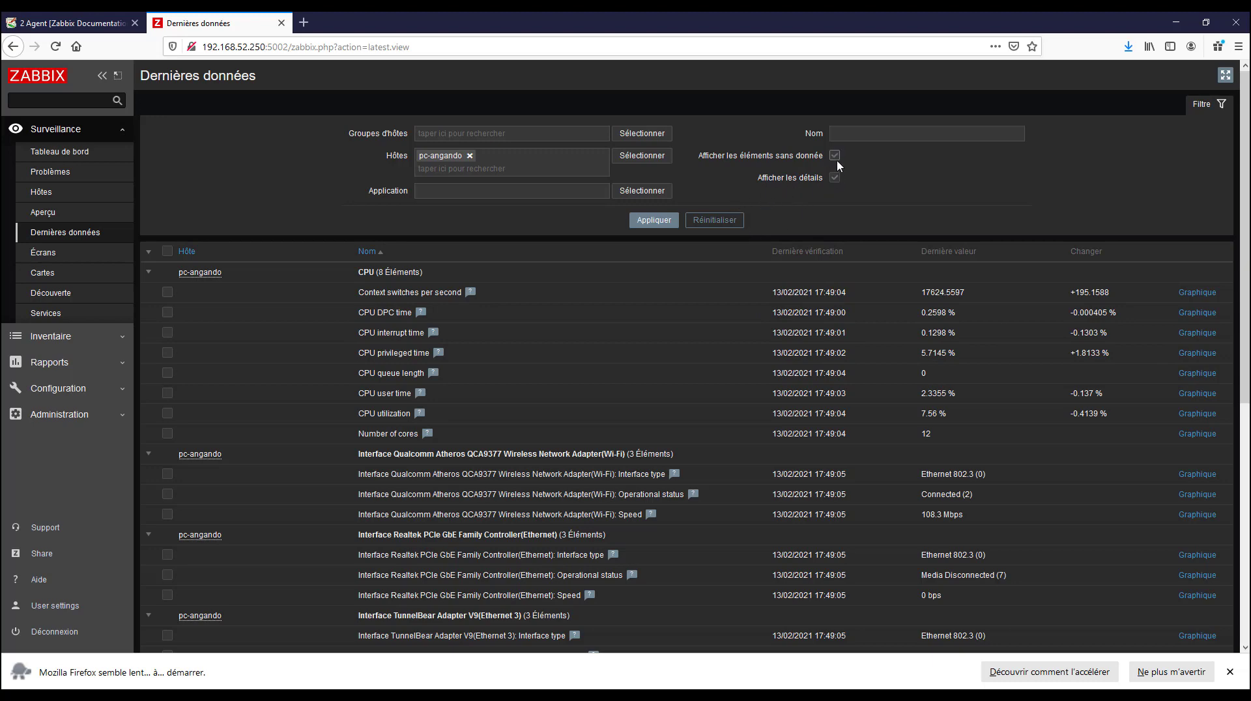
pyautogui.click(655, 221)
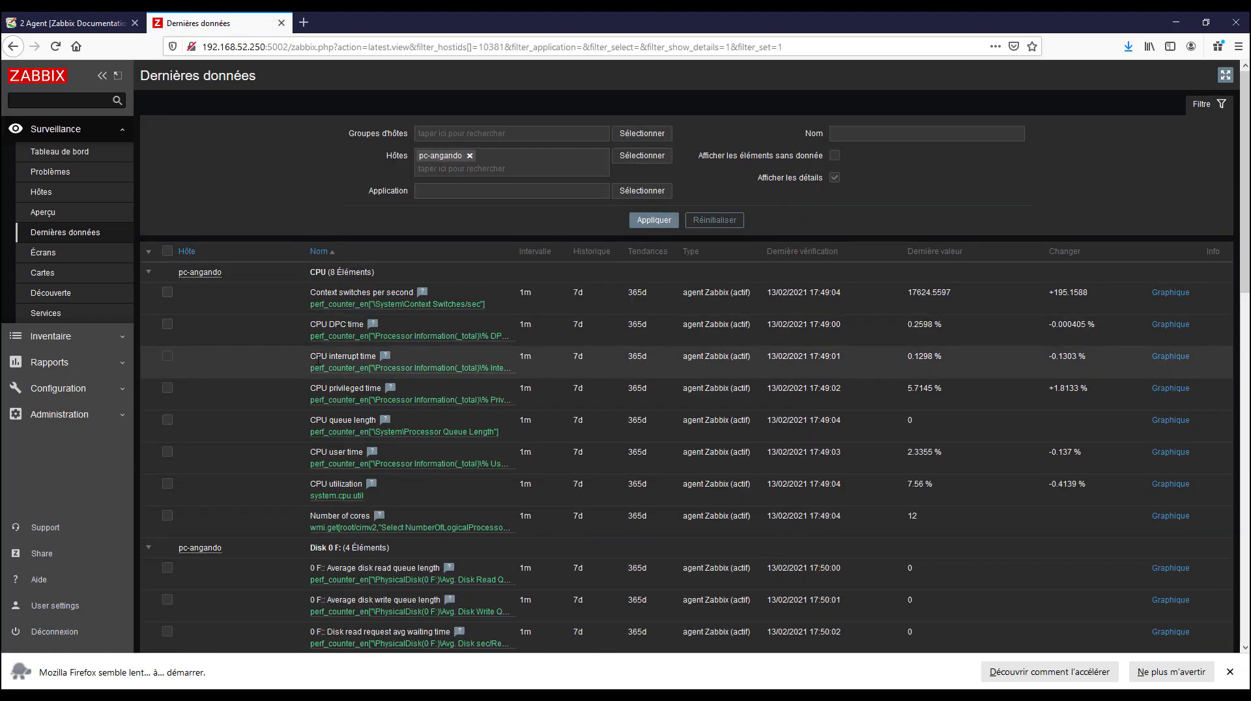
# Examine the detailed CPU, disk, network interface and memory items collected from pc-angando
pyautogui.scroll(-5, 577, 334)
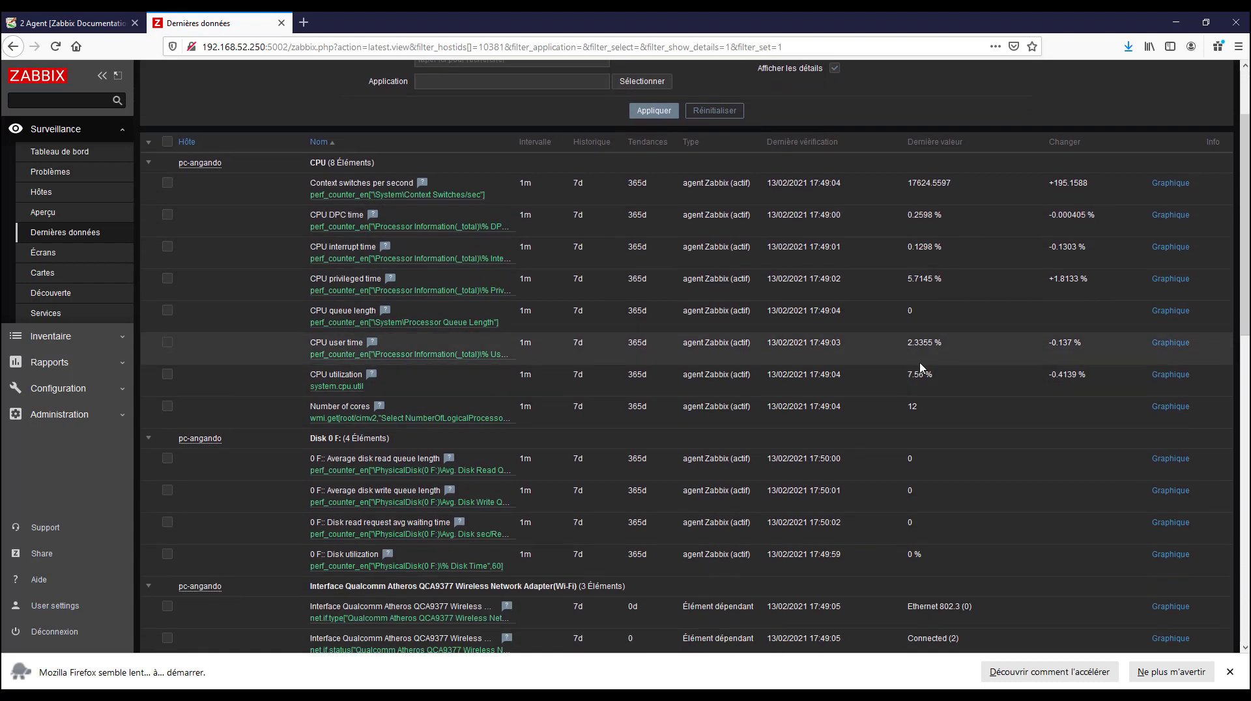
pyautogui.scroll(-4, 920, 370)
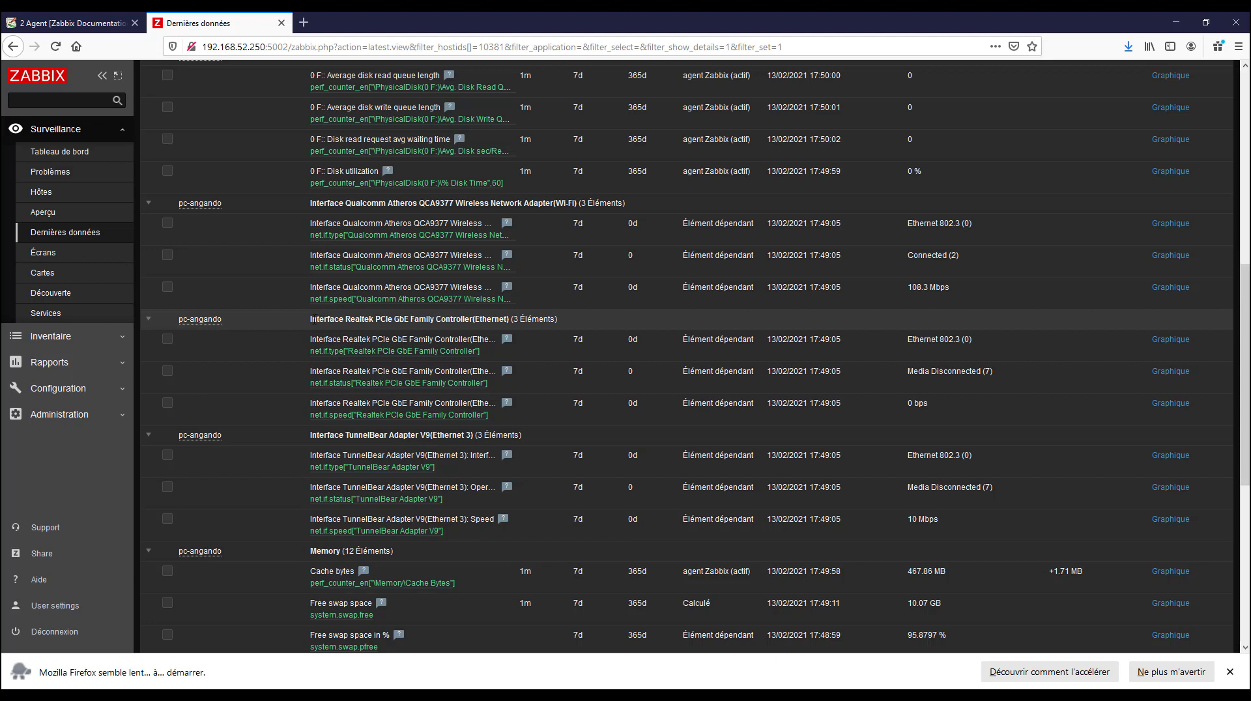
pyautogui.moveTo(351, 320); pyautogui.dragTo(549, 320)
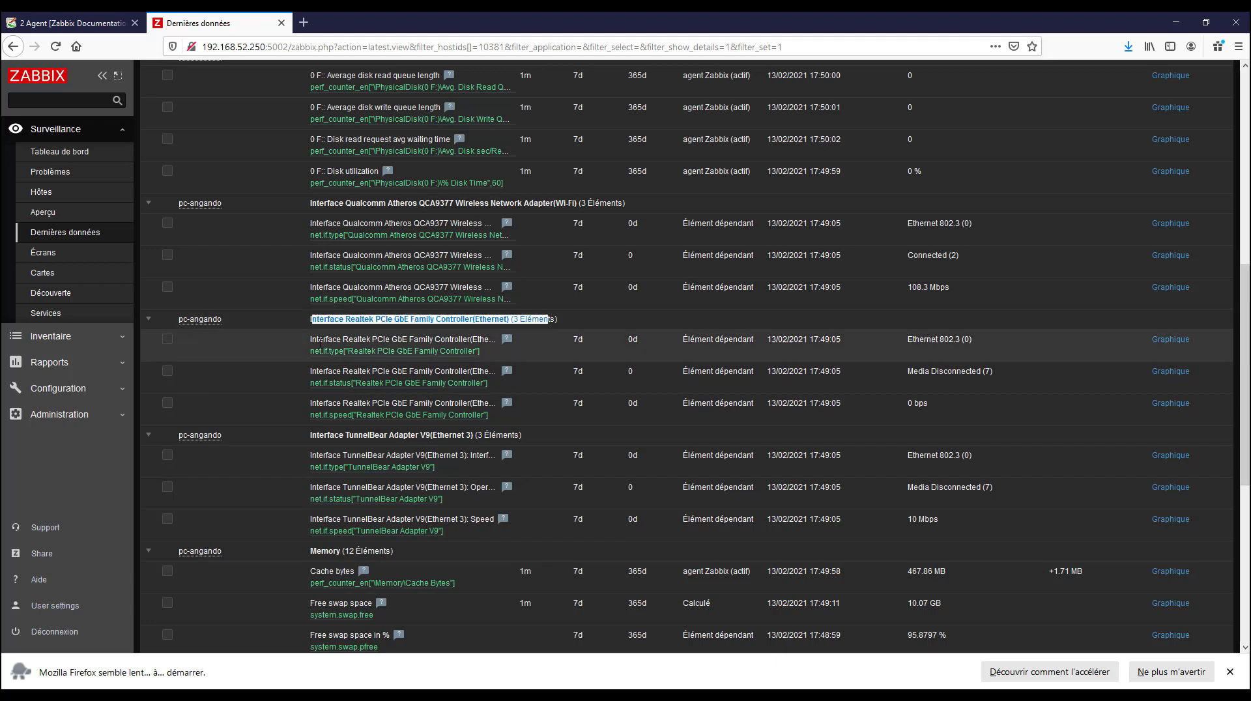
pyautogui.click(320, 341)
pyautogui.moveTo(317, 341); pyautogui.dragTo(495, 340)
pyautogui.scroll(-3, 383, 425)
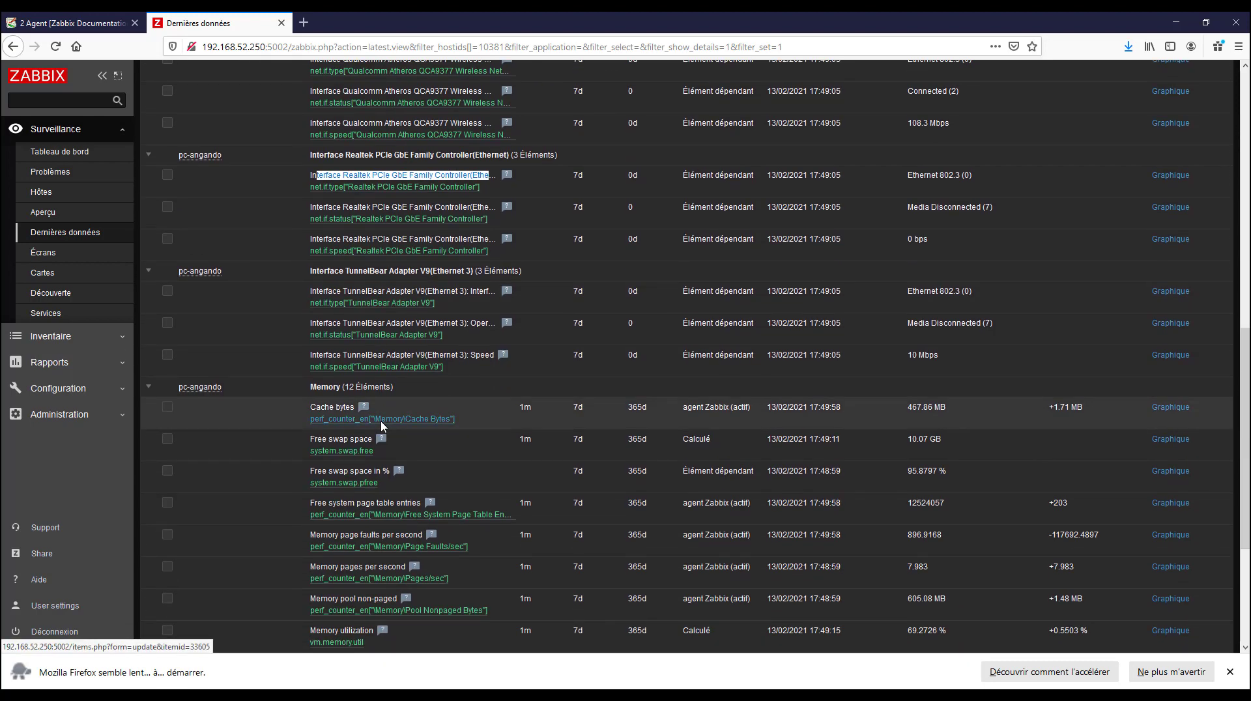
pyautogui.scroll(-4, 383, 425)
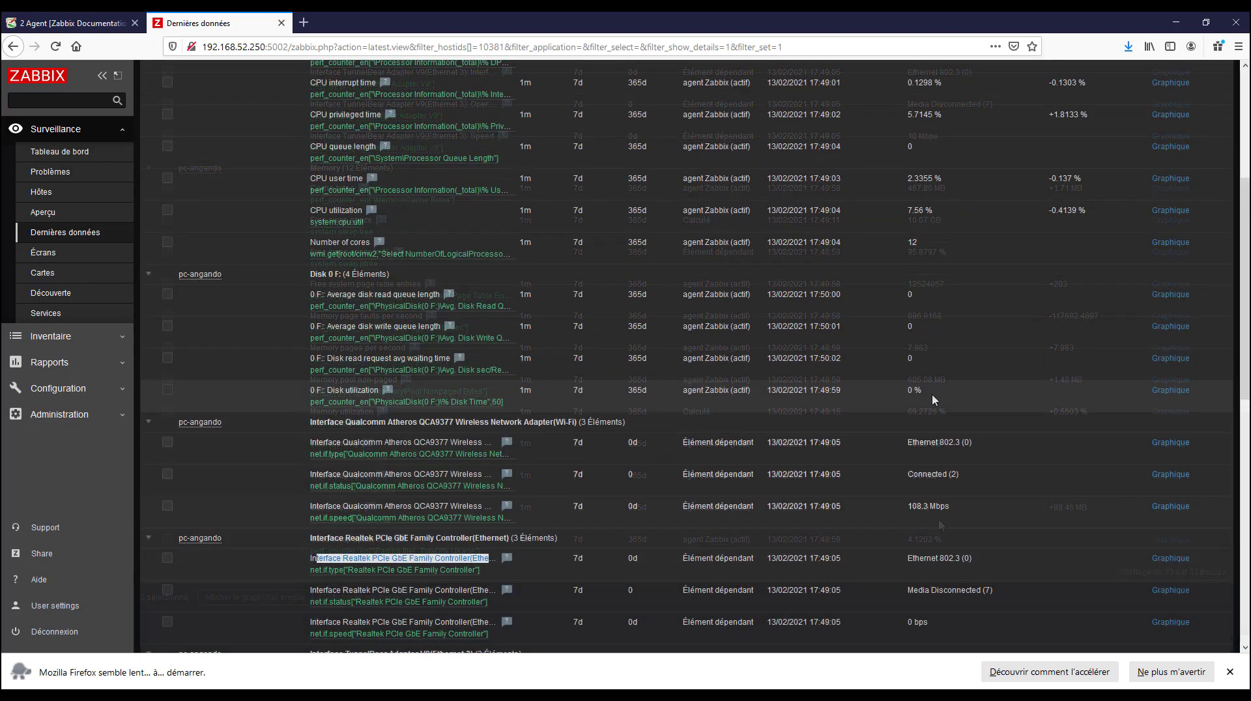
pyautogui.scroll(2, 934, 411)
pyautogui.scroll(-1, 942, 466)
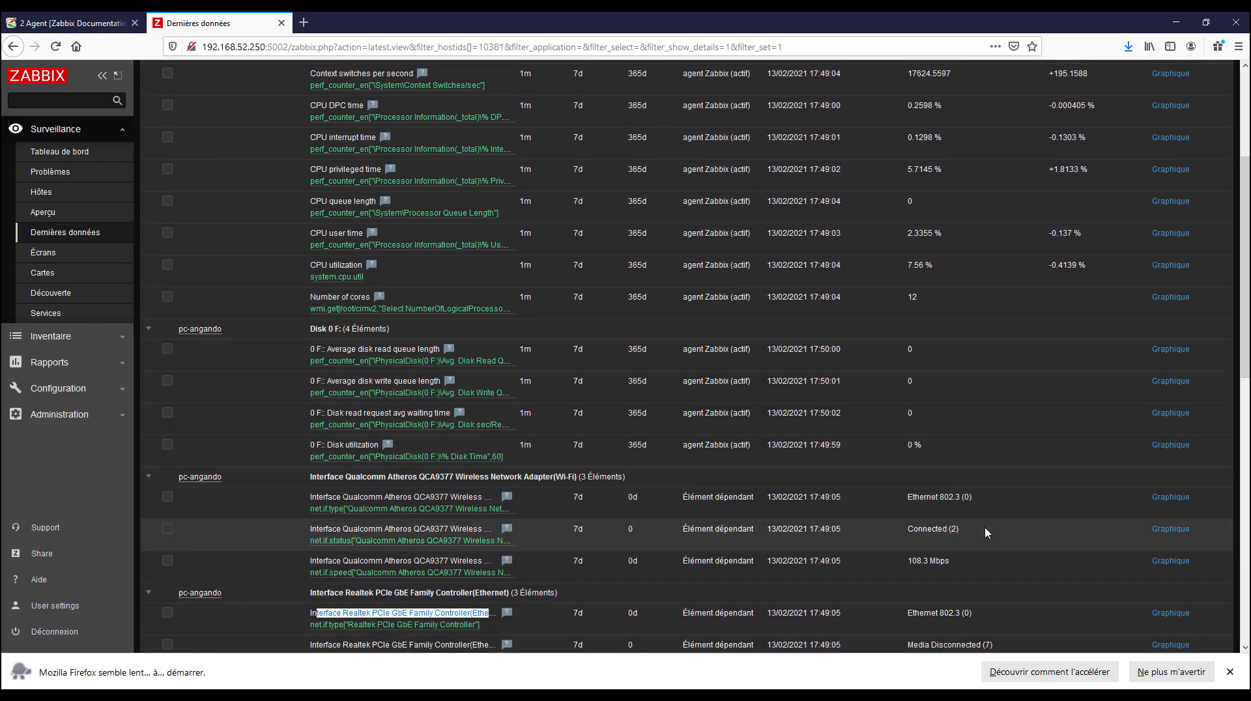
pyautogui.scroll(-1, 951, 543)
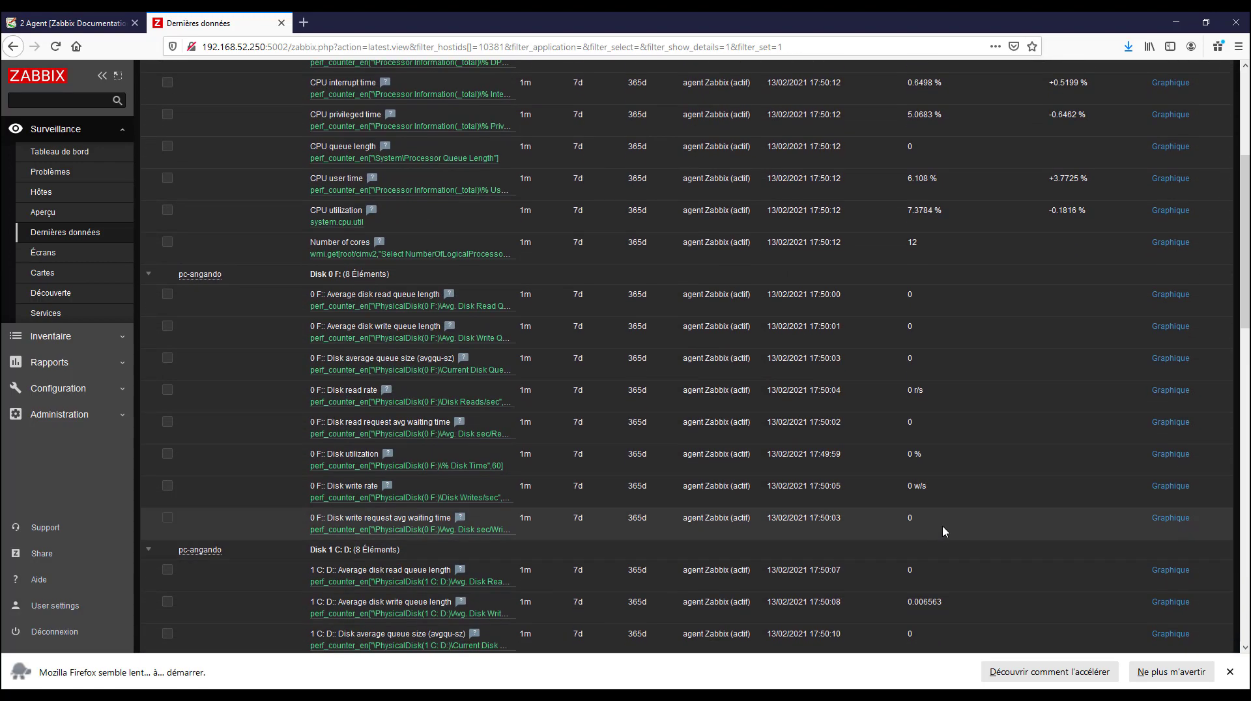
pyautogui.scroll(-6, 941, 528)
pyautogui.scroll(2, 939, 511)
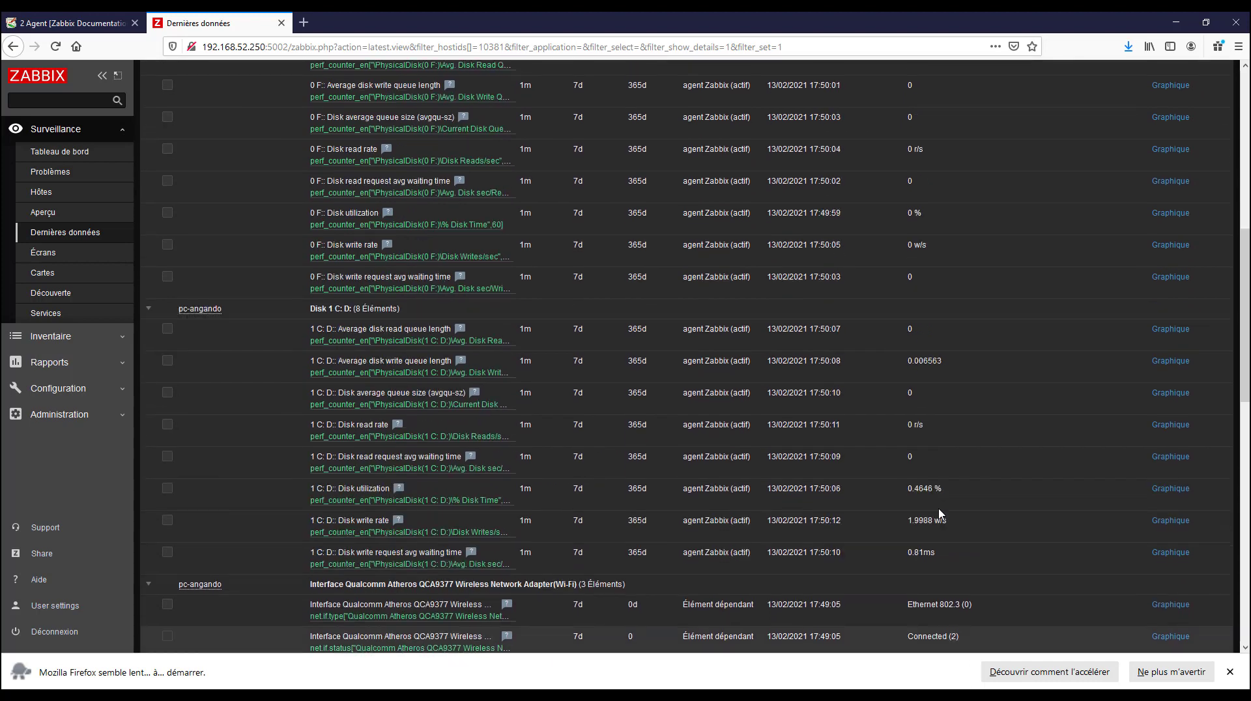
pyautogui.scroll(8, 940, 513)
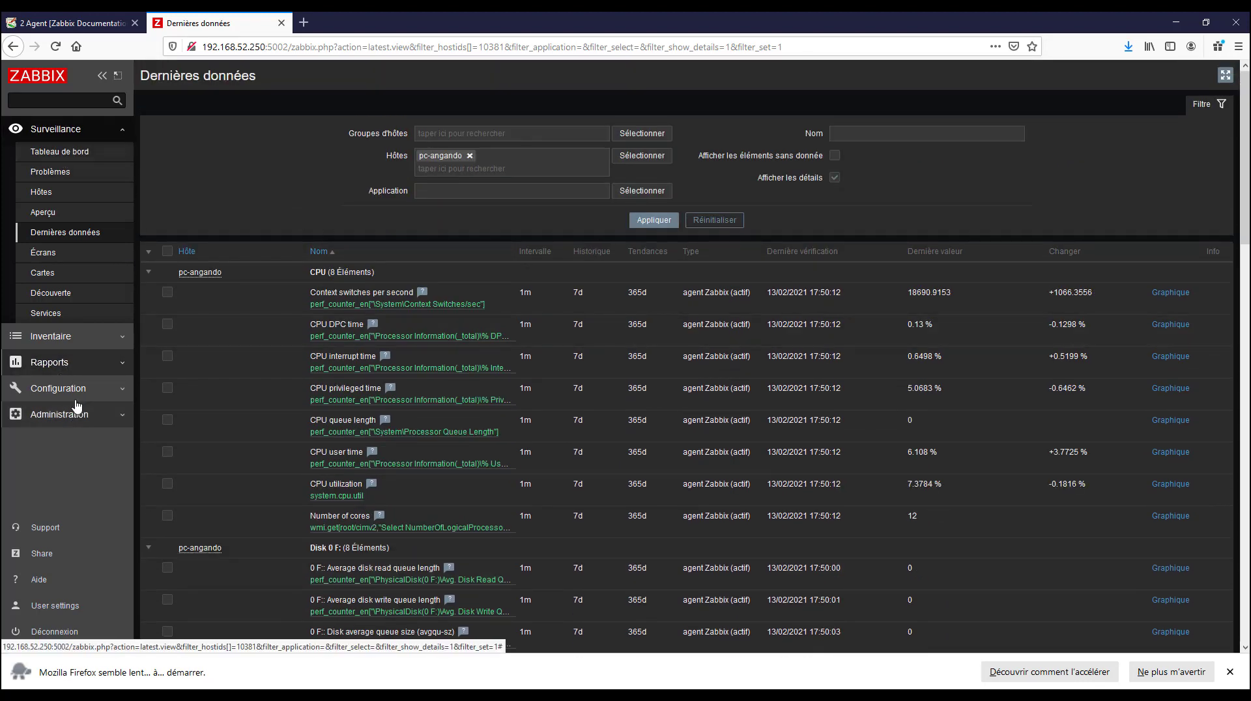
# Open the monitoring dashboard and check the number of hosts in the system information
pyautogui.click(62, 152)
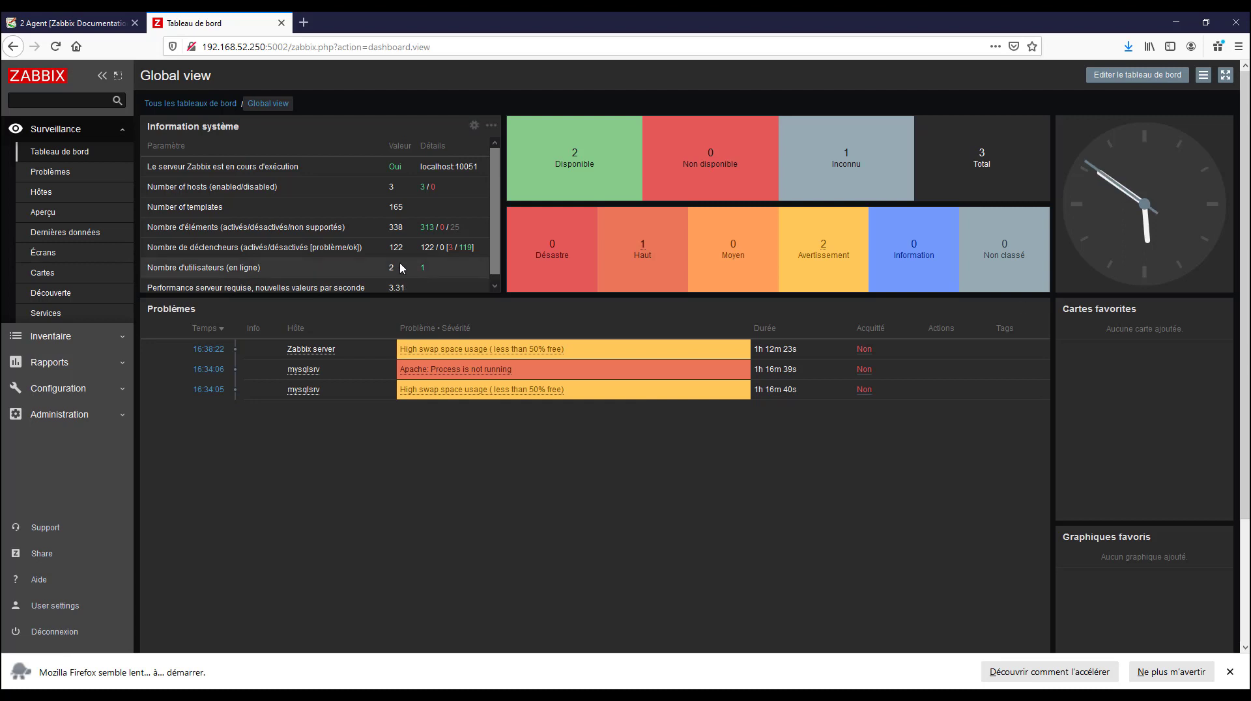
pyautogui.moveTo(147, 187); pyautogui.dragTo(259, 188)
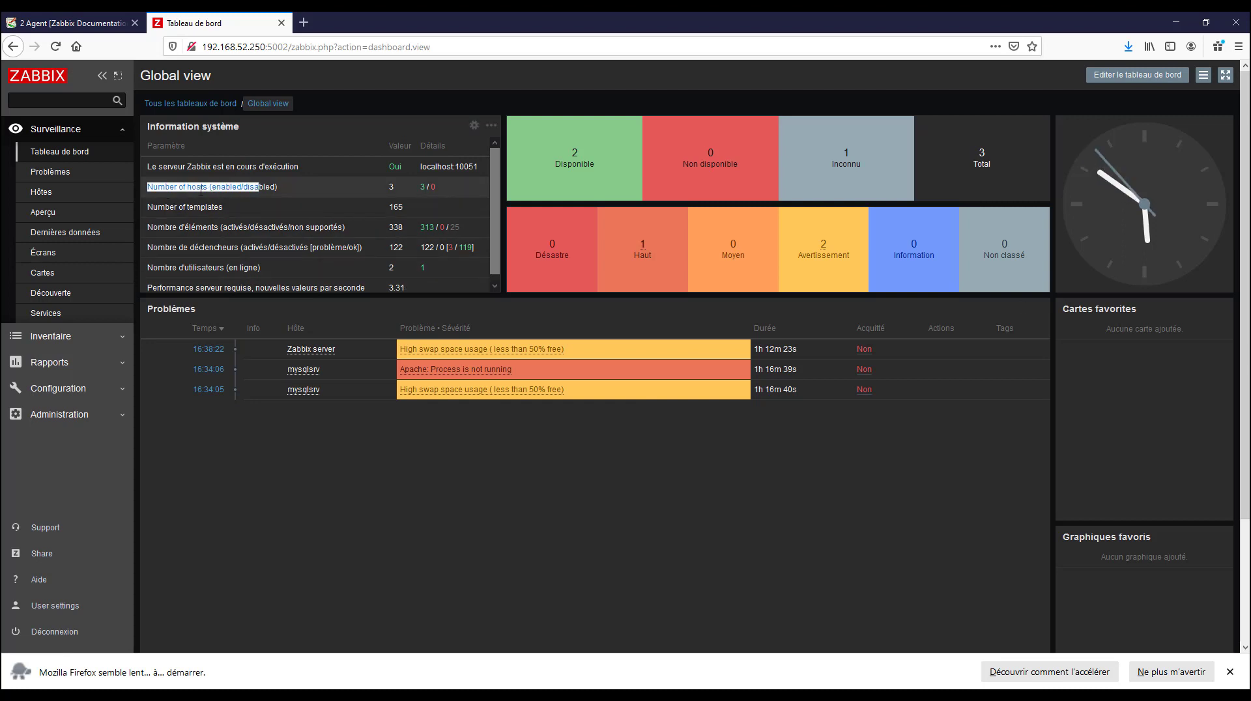
pyautogui.click(396, 188)
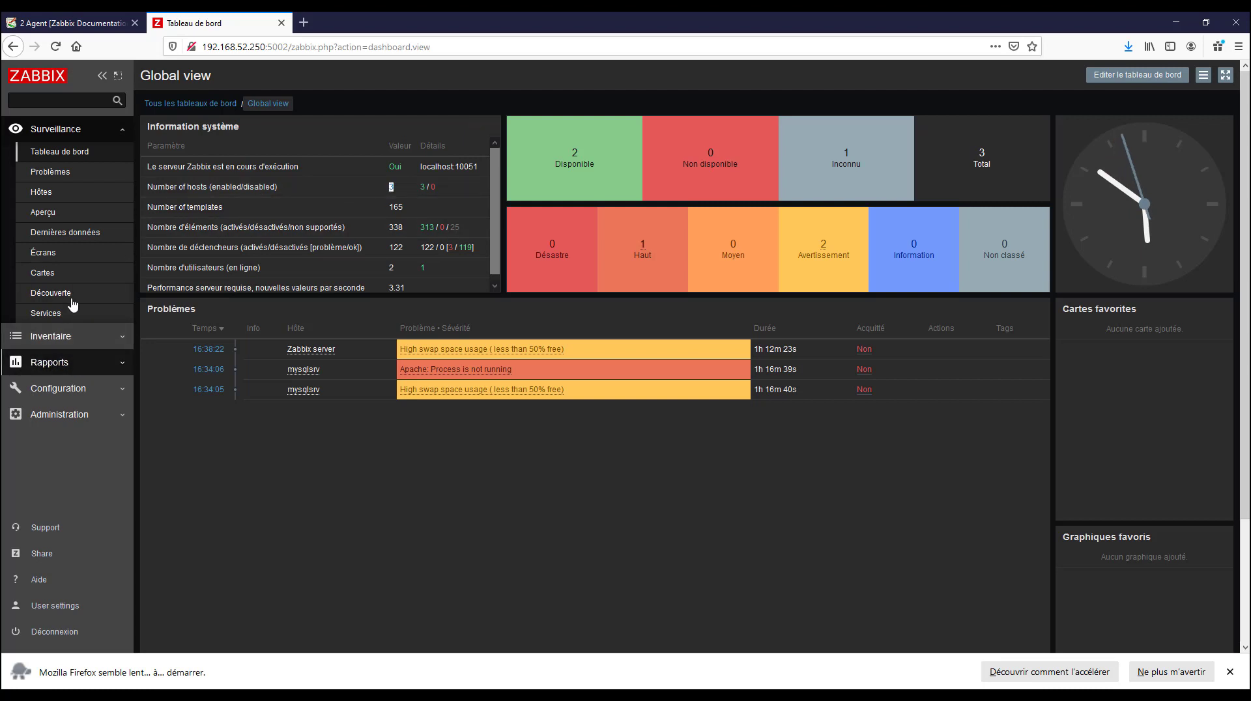
# Open pc-angando's item list from the host configuration and examine its discovered physical disk items
pyautogui.click(111, 388)
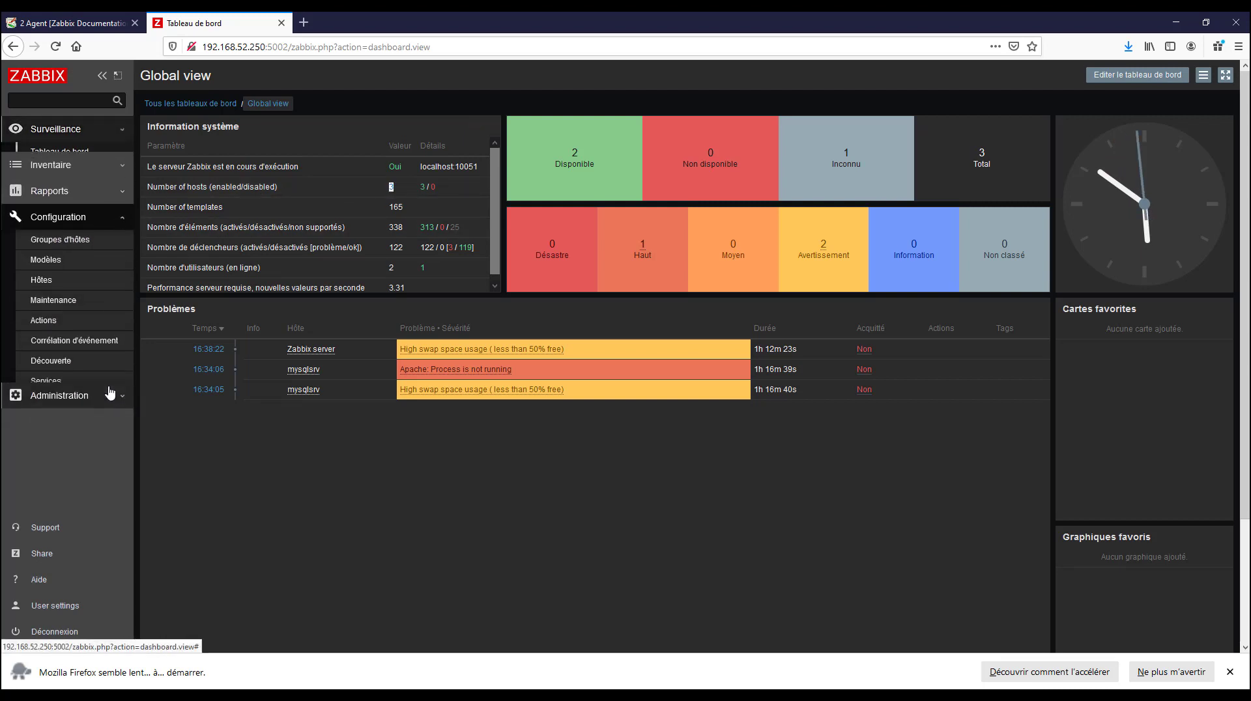
pyautogui.click(68, 278)
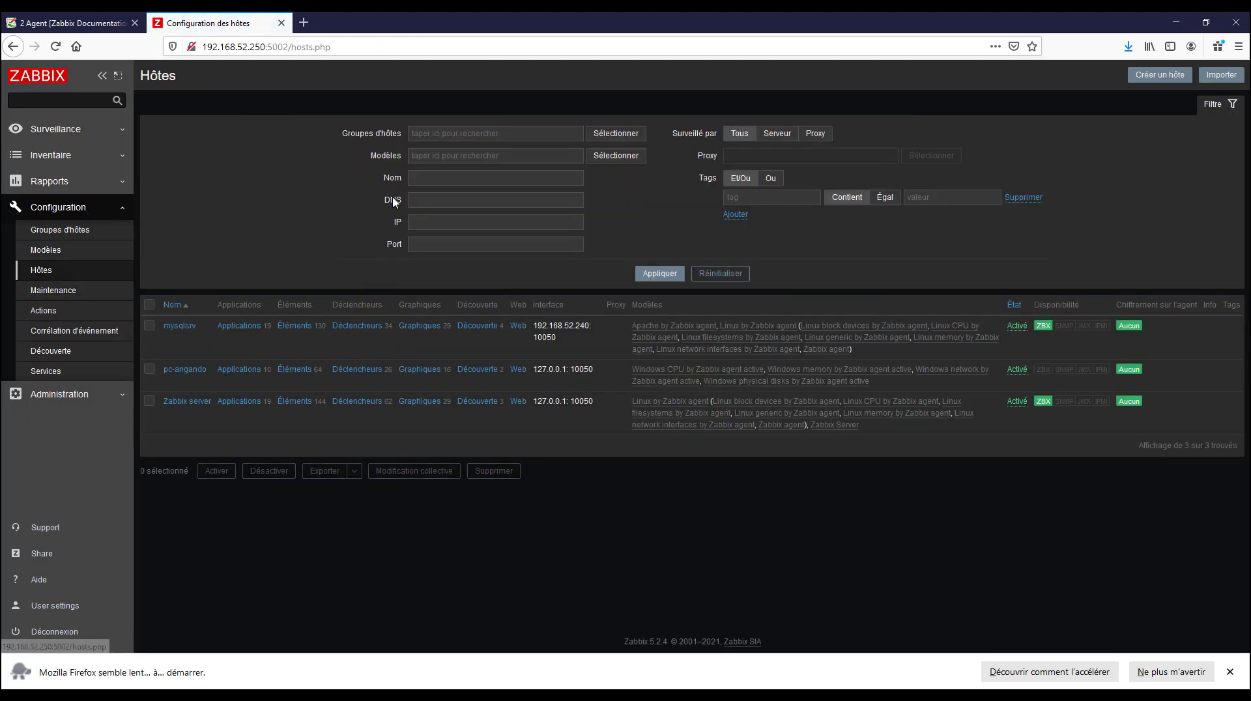
pyautogui.click(302, 376)
pyautogui.scroll(-7, 412, 469)
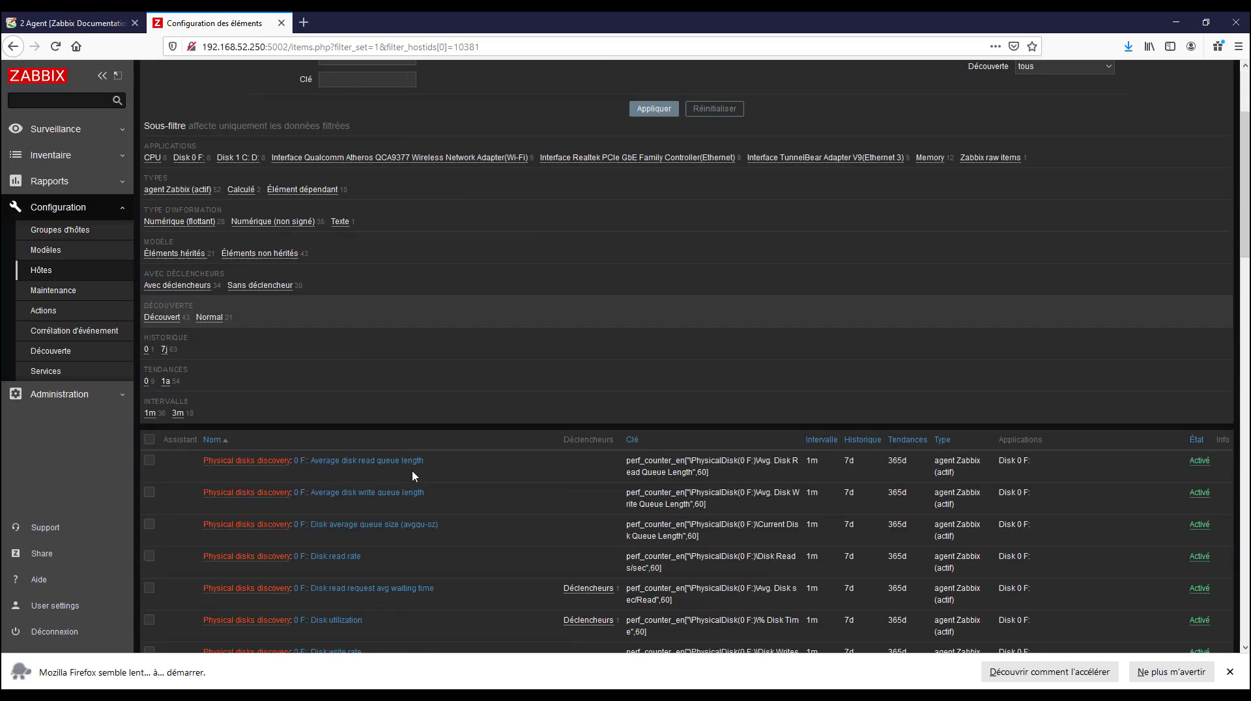
pyautogui.scroll(6, 455, 382)
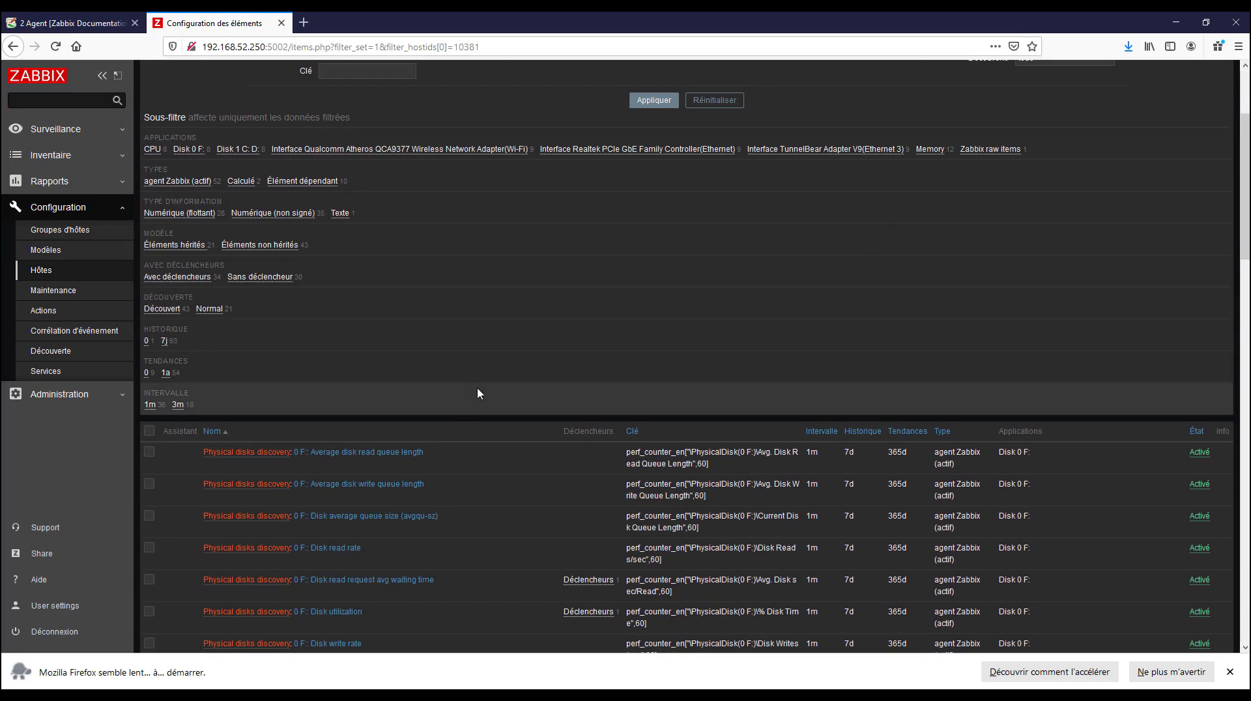
pyautogui.scroll(-5, 480, 396)
pyautogui.scroll(-5, 480, 397)
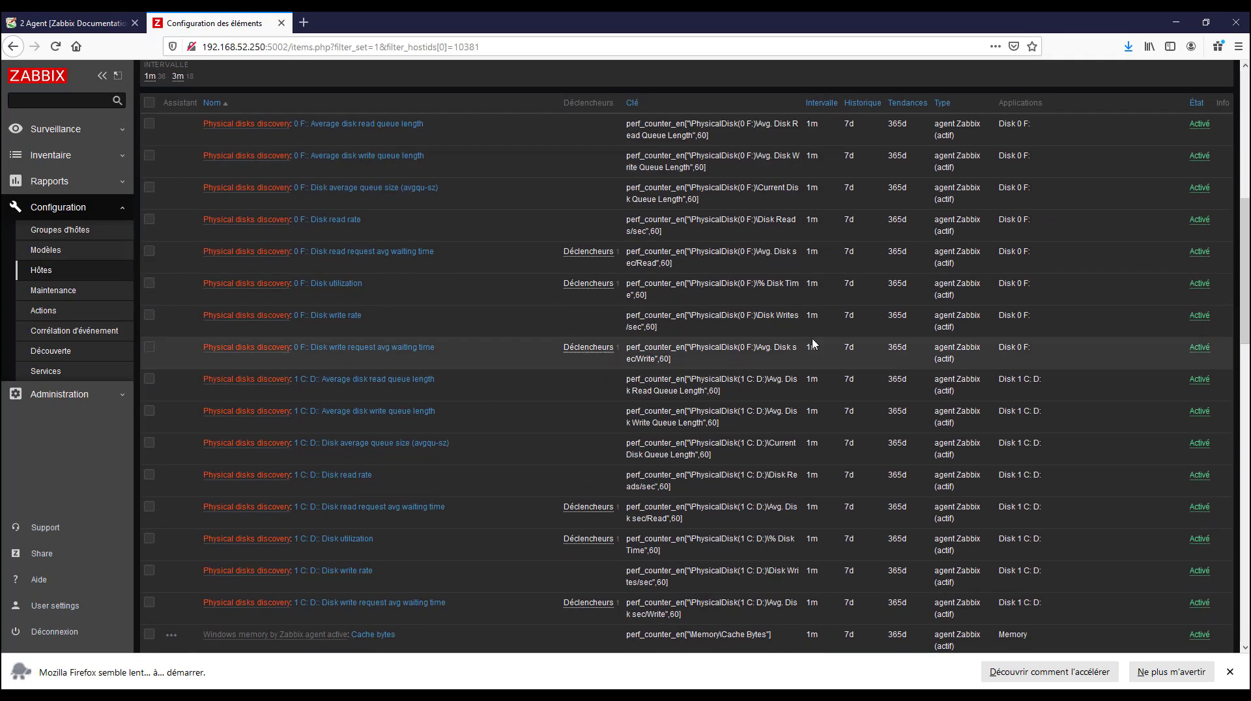
pyautogui.click(1028, 380)
# Check the computer's drives under Ce PC in File Explorer and return to the item list in Zabbix
pyautogui.click(177, 697)
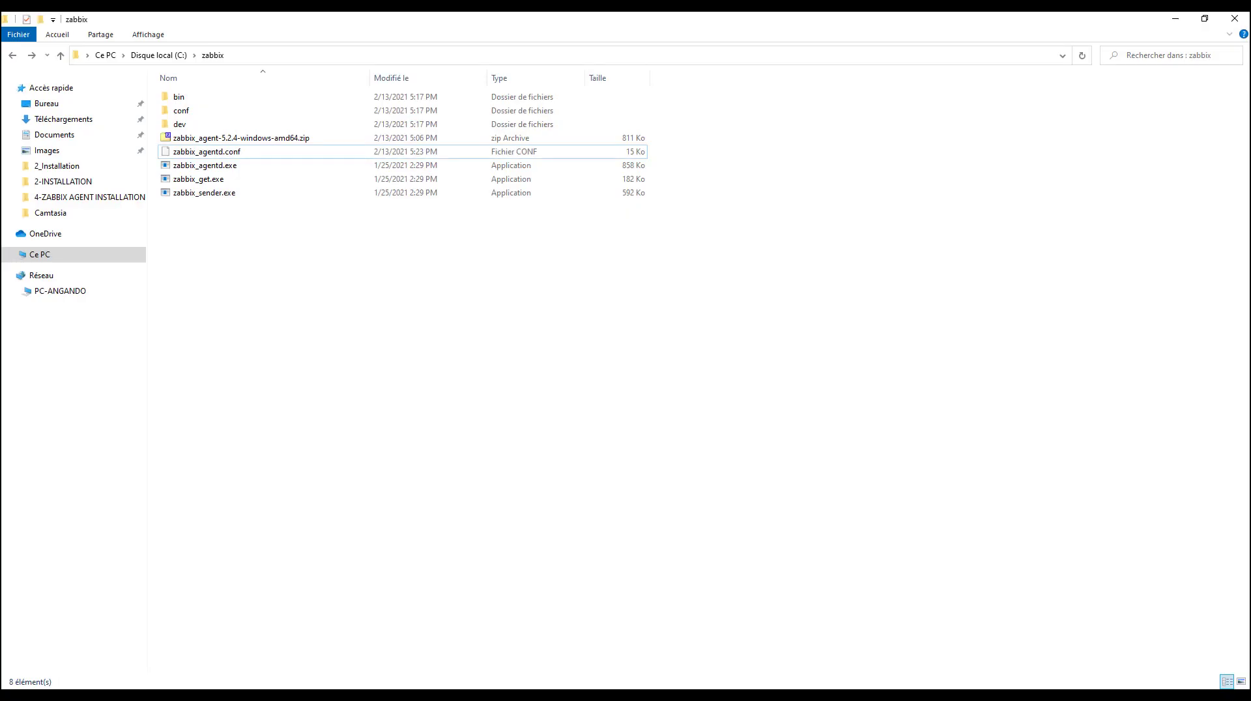
pyautogui.click(37, 256)
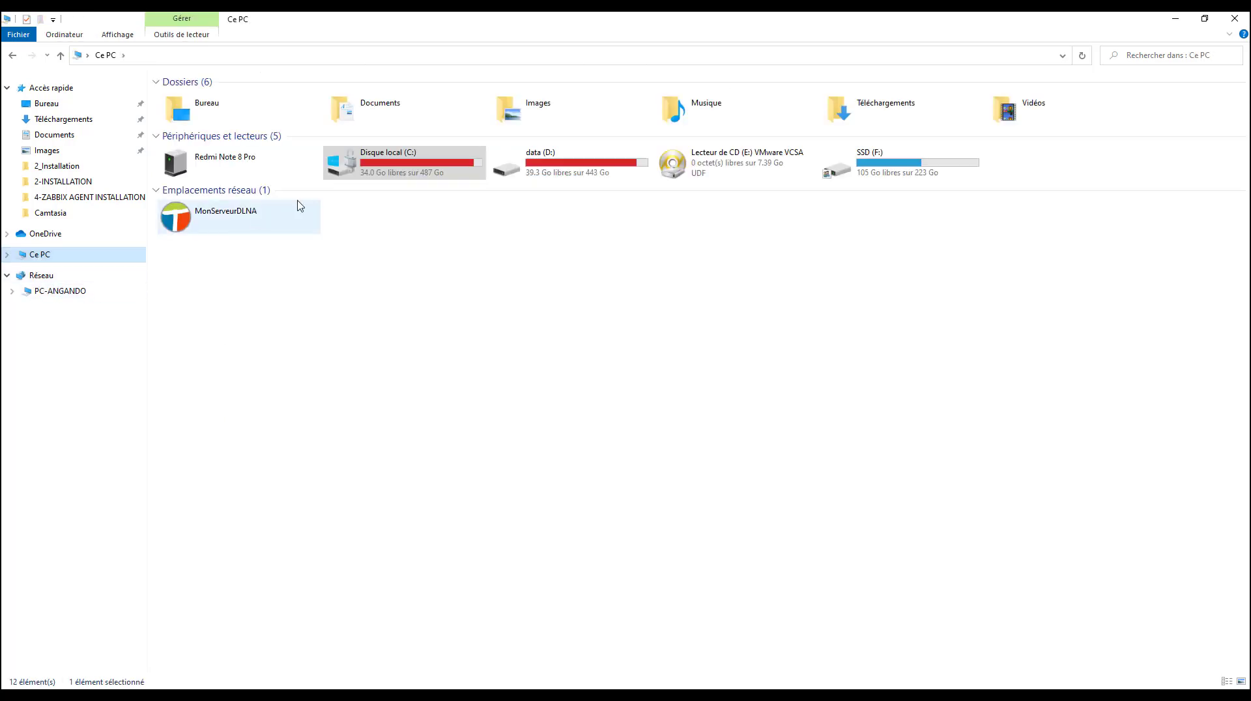
pyautogui.click(573, 171)
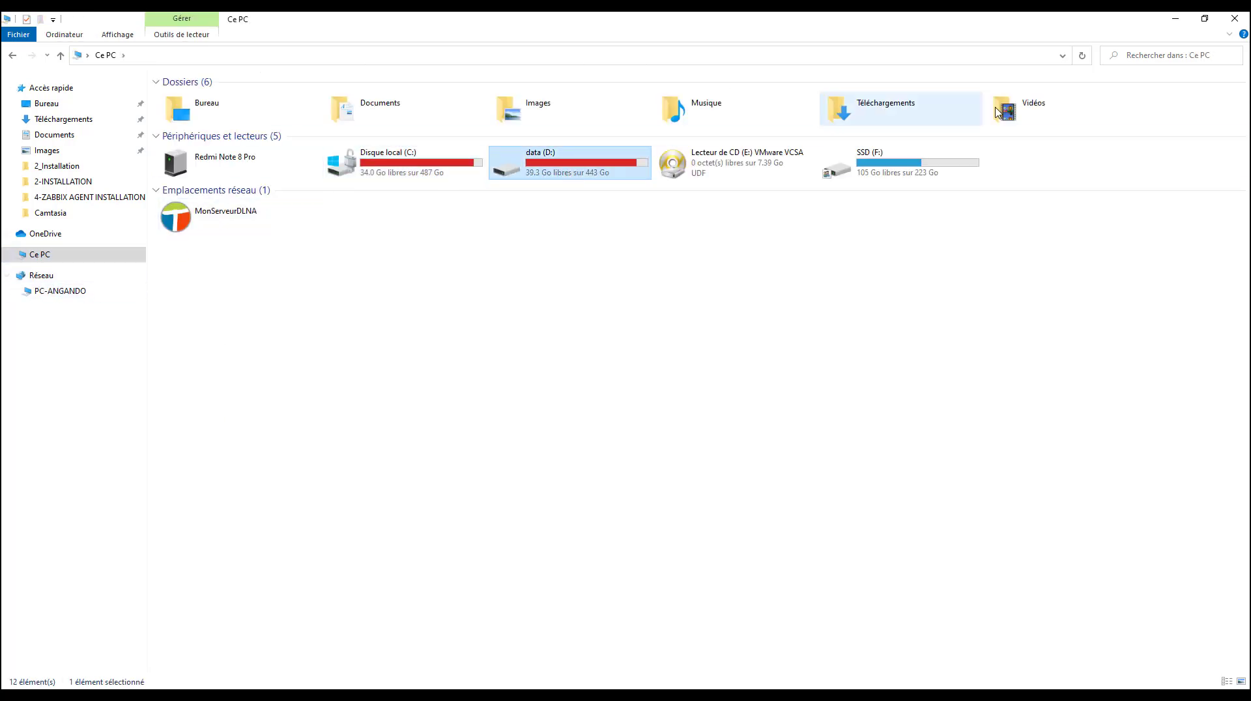
pyautogui.click(1174, 19)
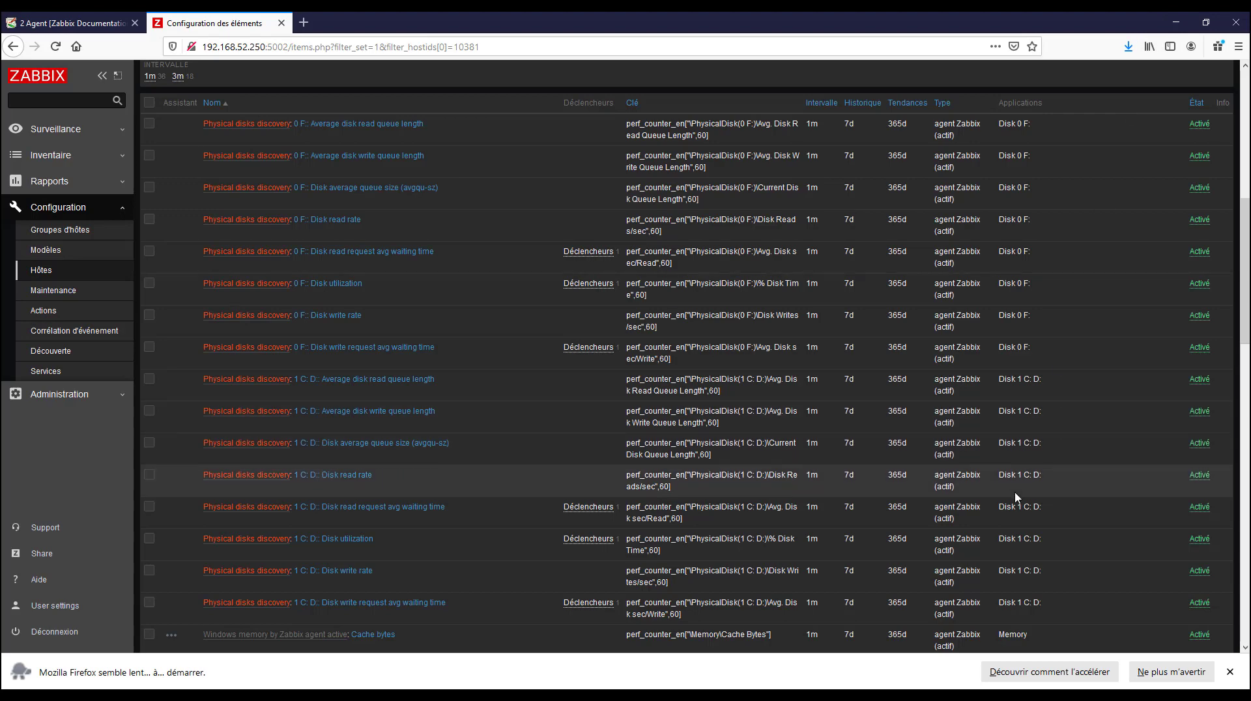
pyautogui.scroll(3, 1014, 346)
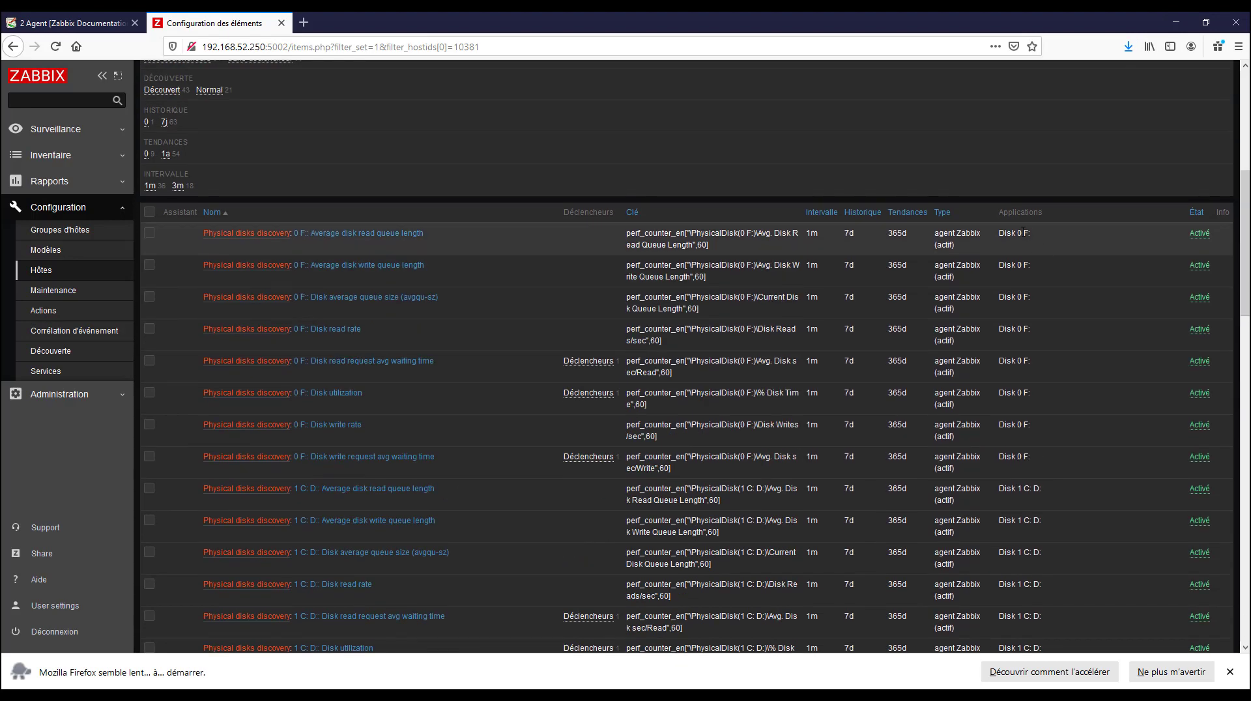
# Examine the remaining physical disk and network interface items on the first page of pc-angando's item list
pyautogui.scroll(-12, 652, 469)
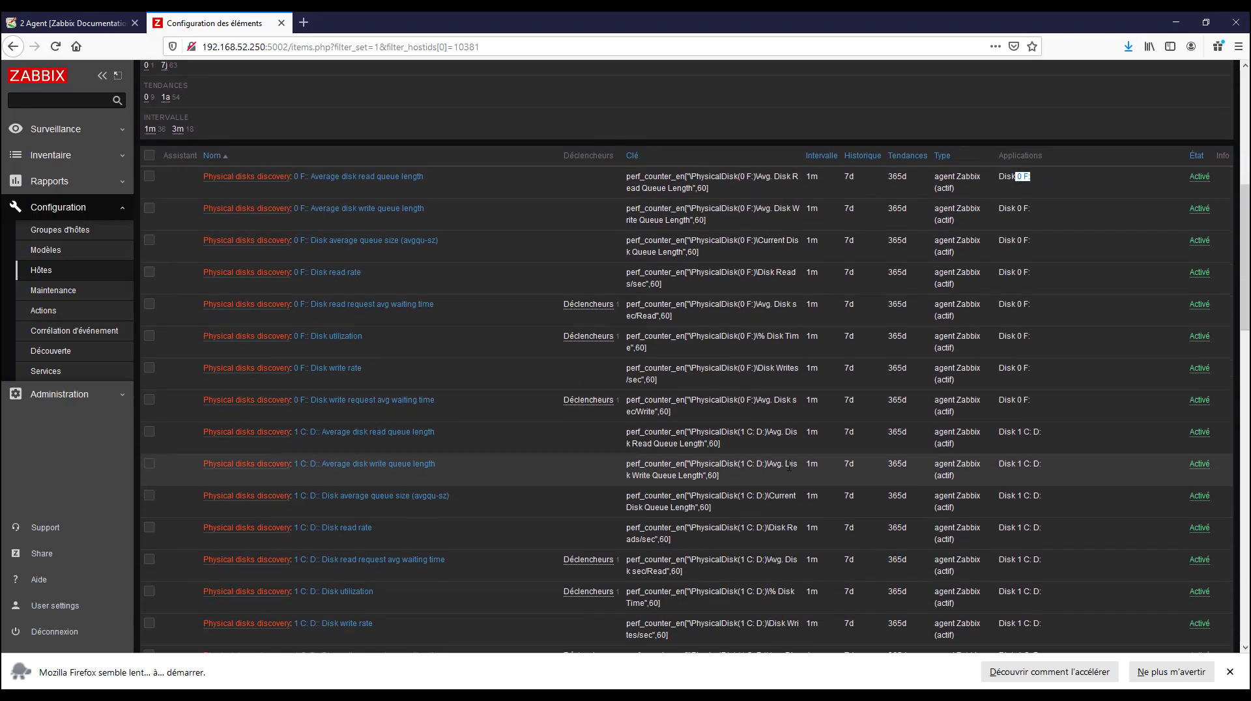
pyautogui.scroll(-14, 788, 469)
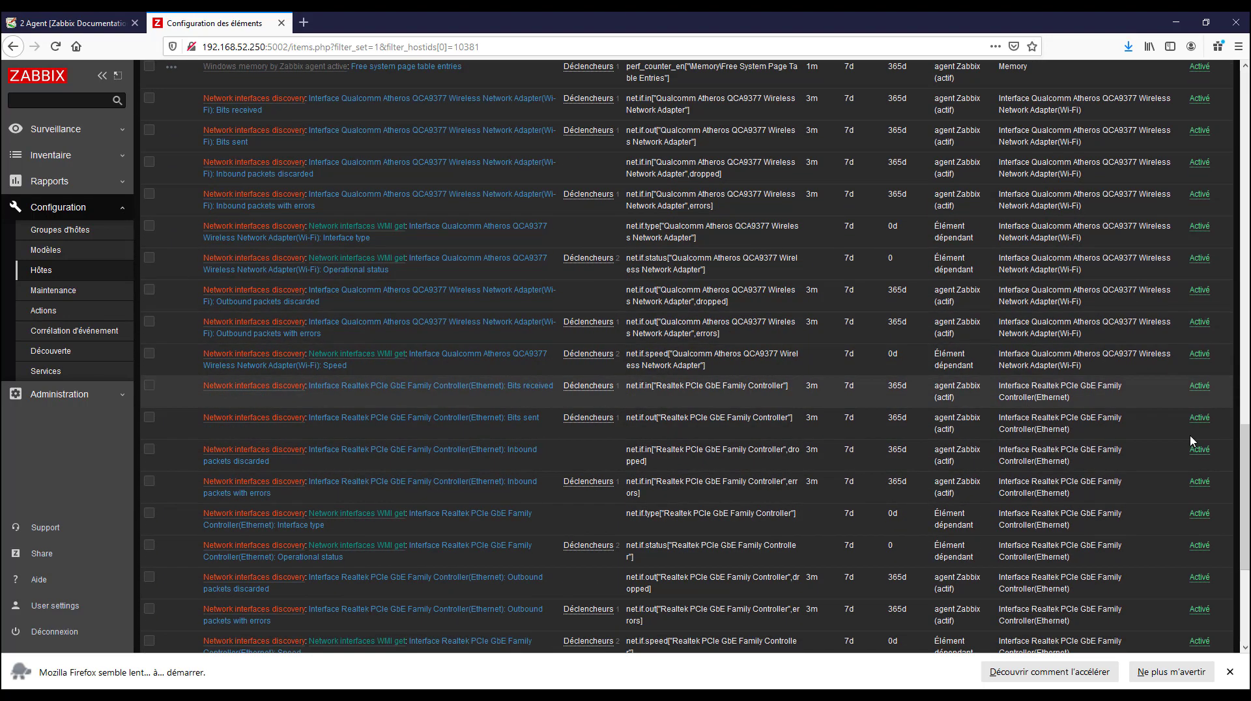
pyautogui.scroll(-7, 847, 476)
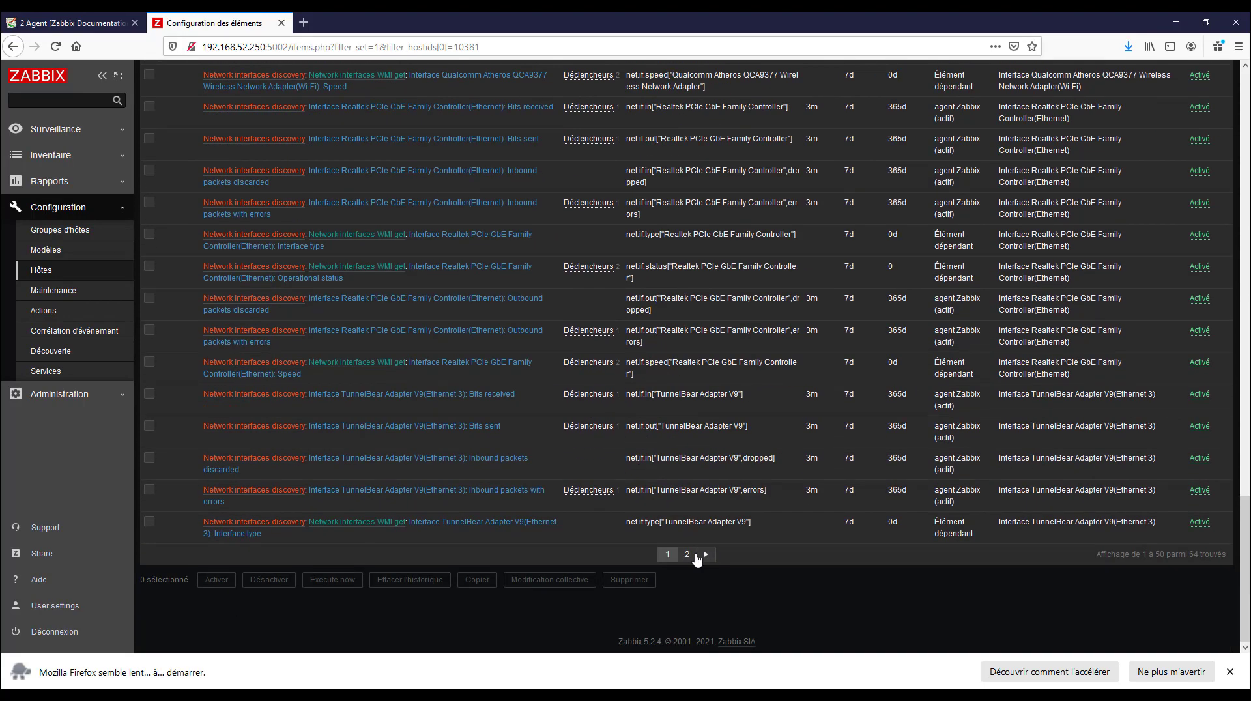
# Open the second page of the item list and examine its TunnelBear interface, memory, swap and CPU items
pyautogui.click(687, 553)
pyautogui.scroll(-6, 905, 407)
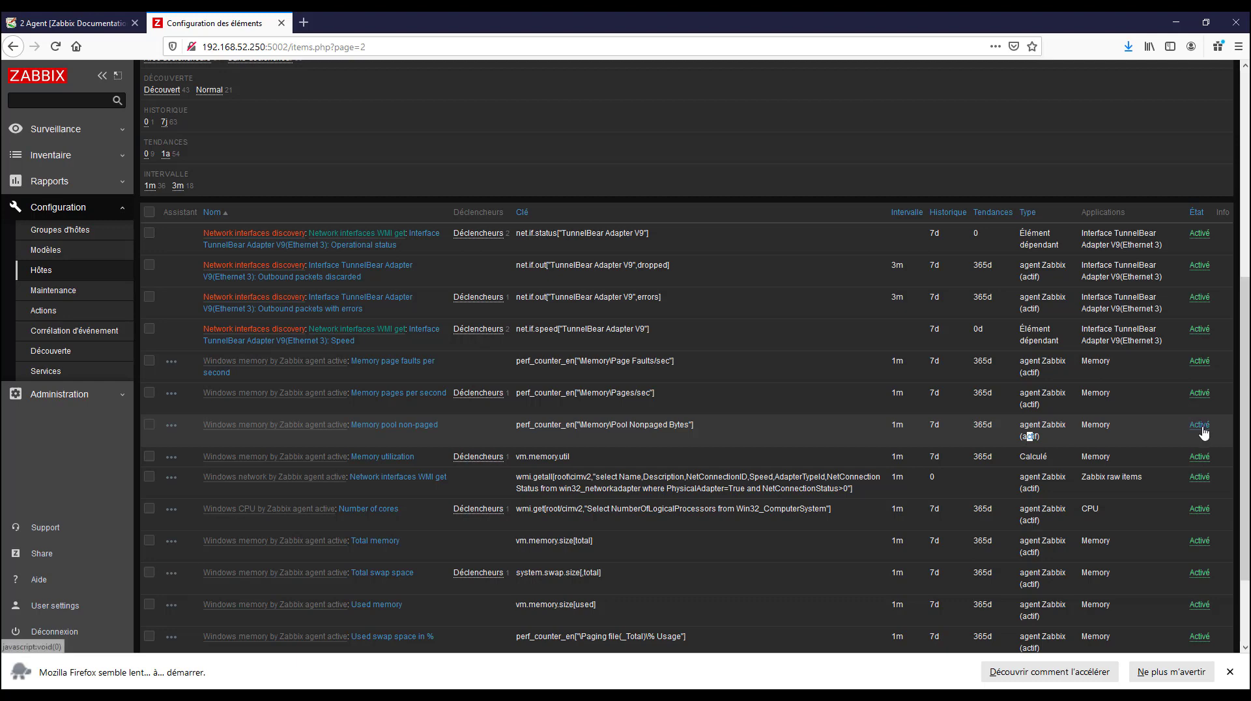
pyautogui.scroll(-2, 1108, 482)
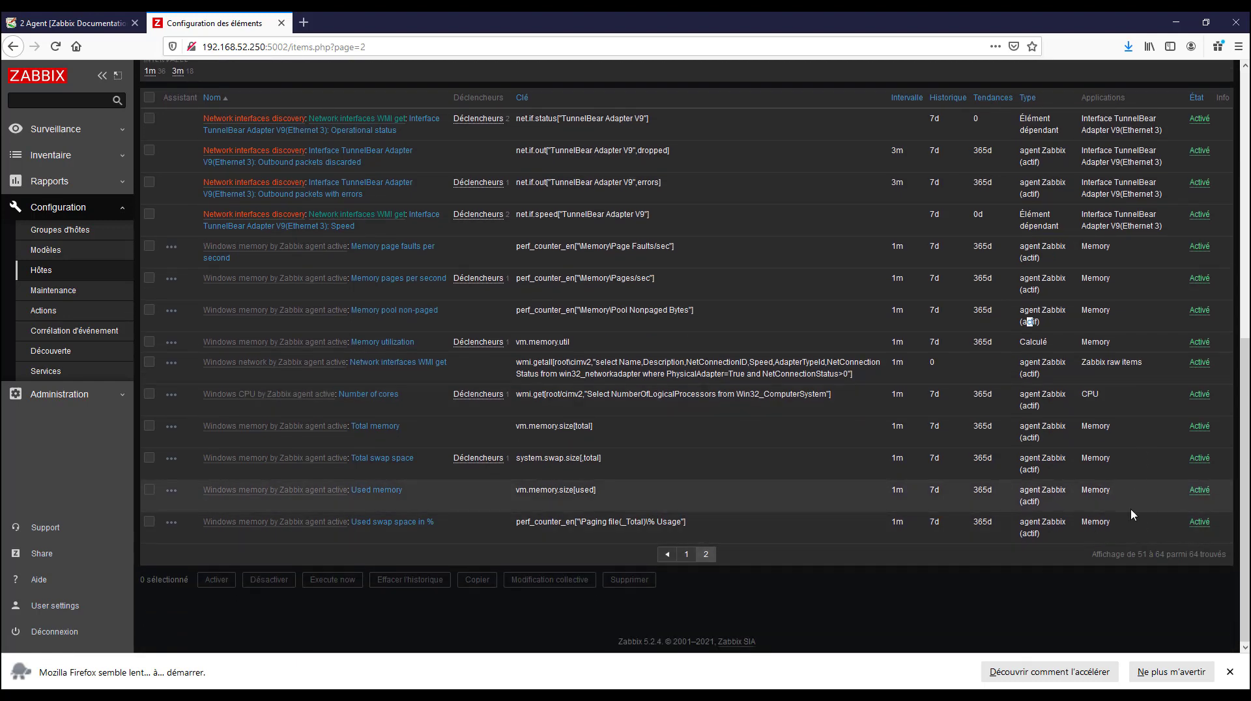
pyautogui.scroll(4, 1043, 428)
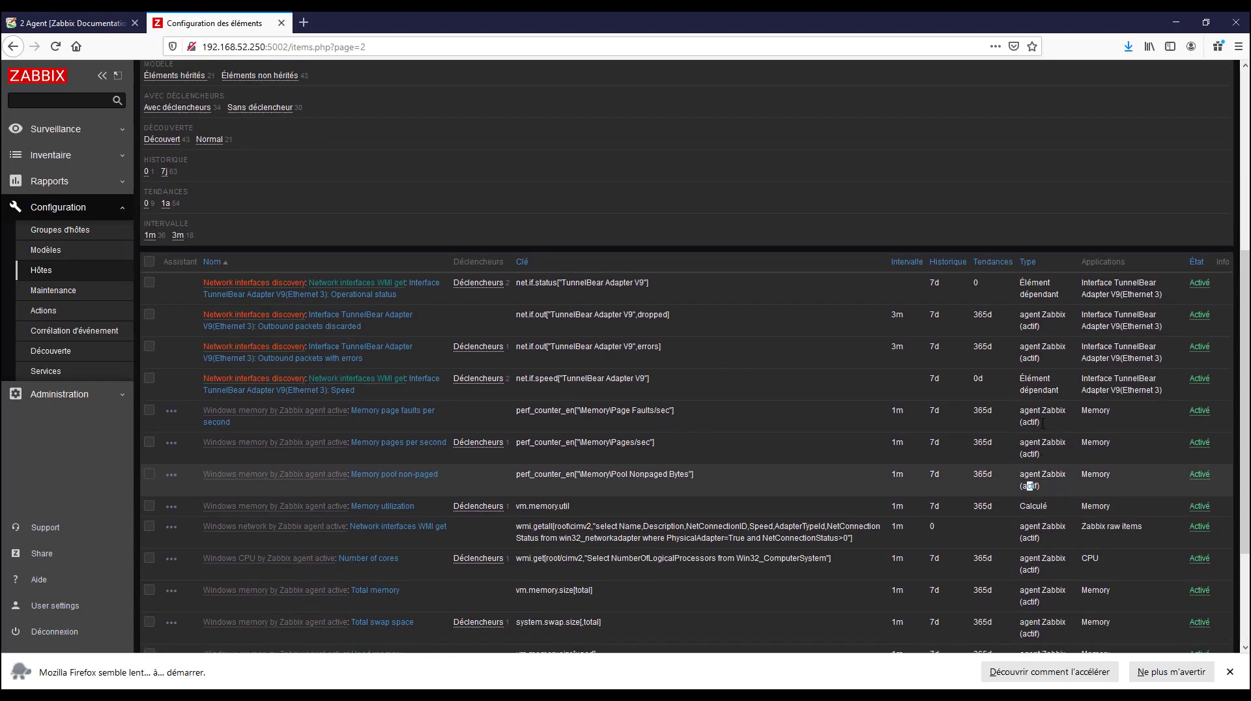
pyautogui.scroll(-3, 1042, 428)
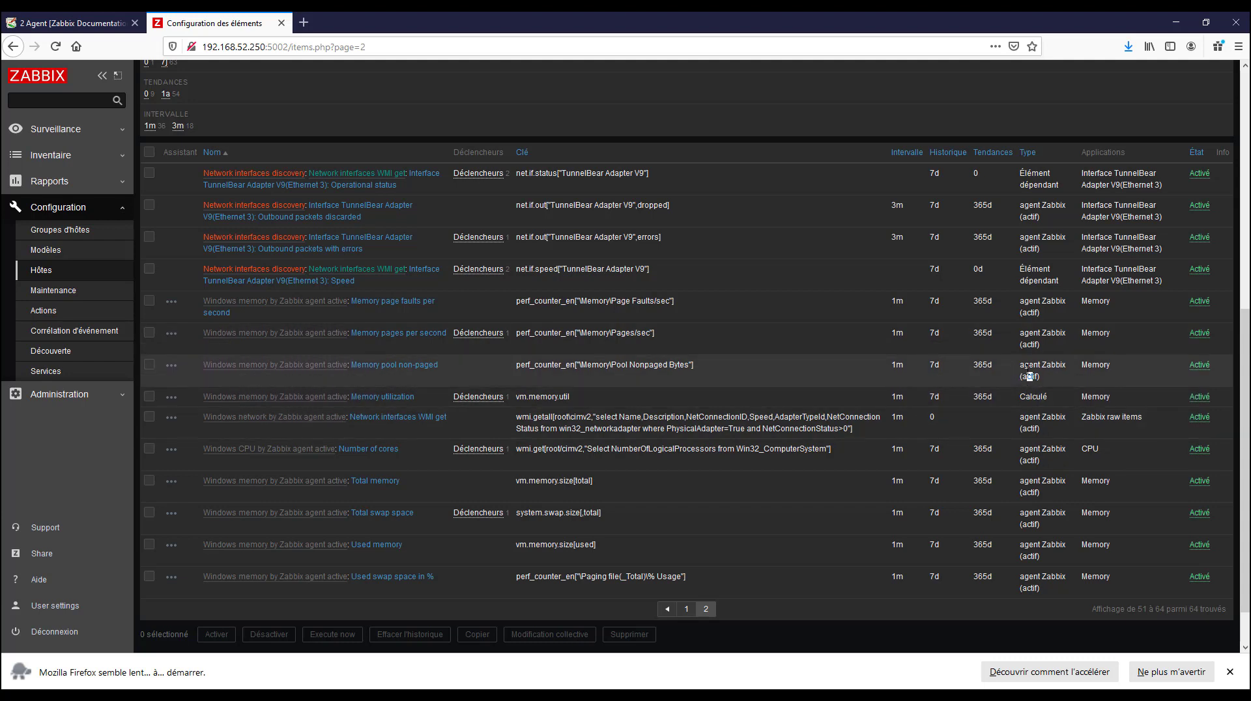
pyautogui.scroll(2, 1028, 376)
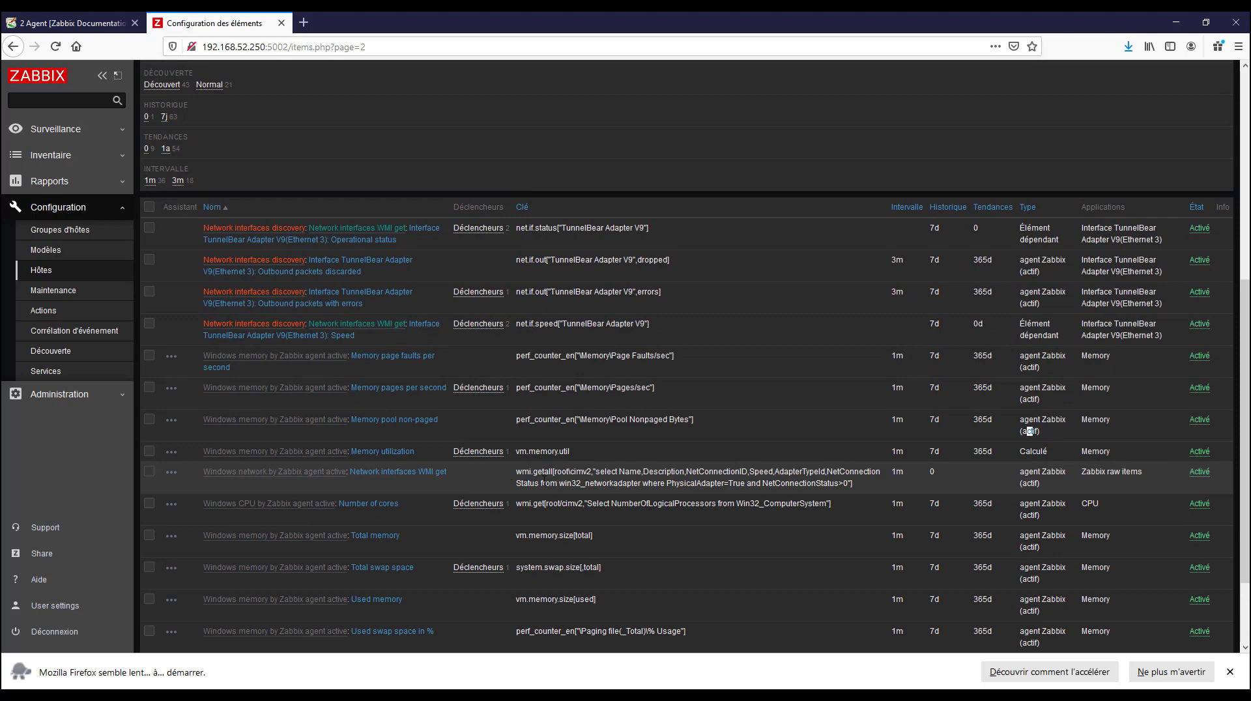
# Switch to File Explorer and return from Ce PC to the zabbix folder on Disque local (C:)
pyautogui.click(104, 696)
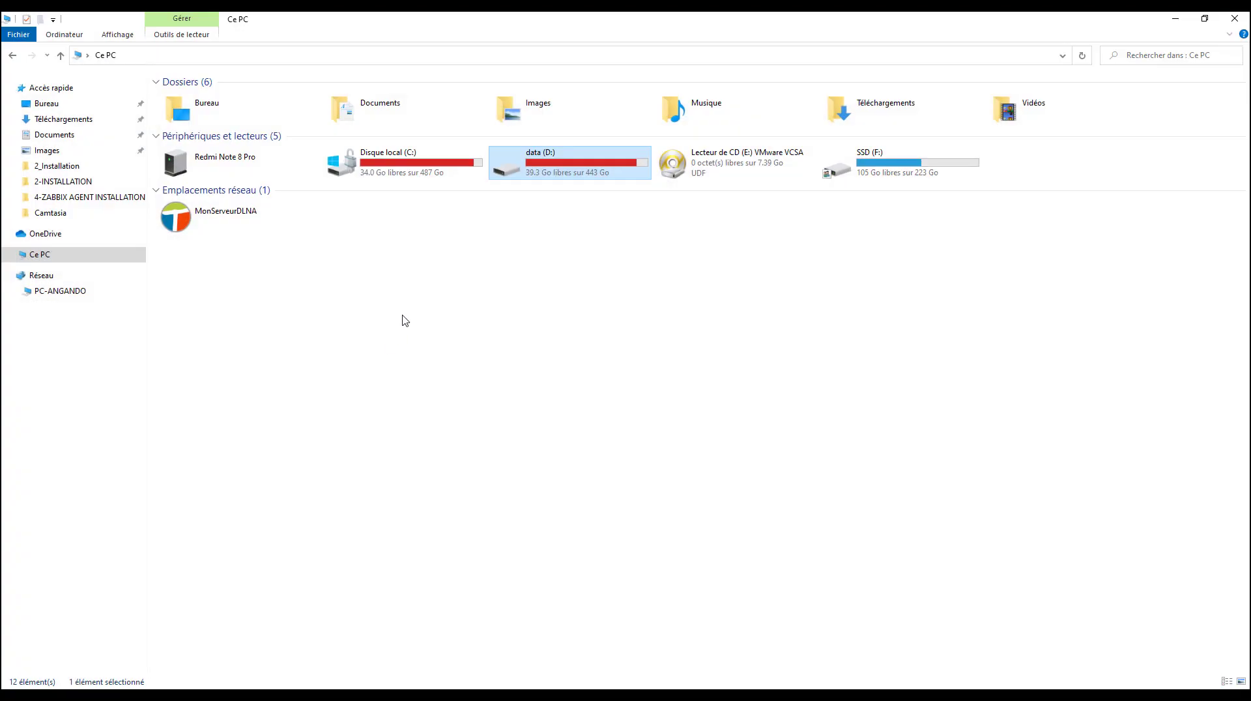
pyautogui.click(404, 321)
pyautogui.click(12, 54)
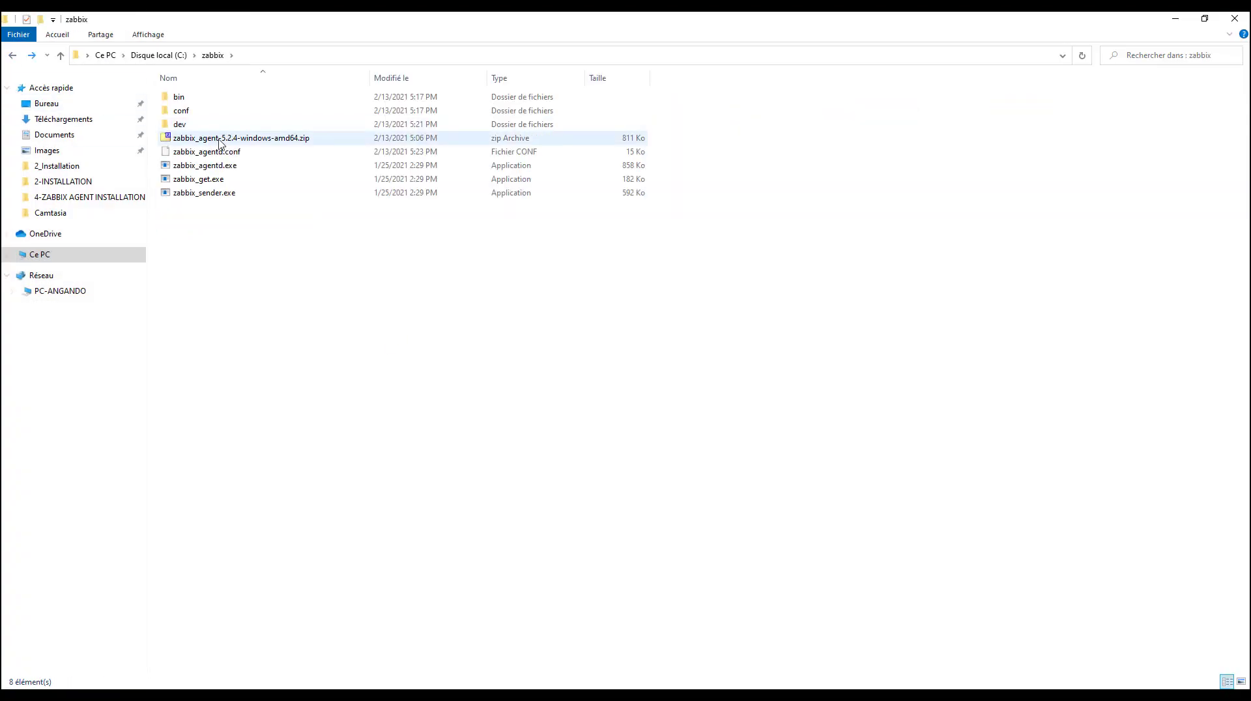